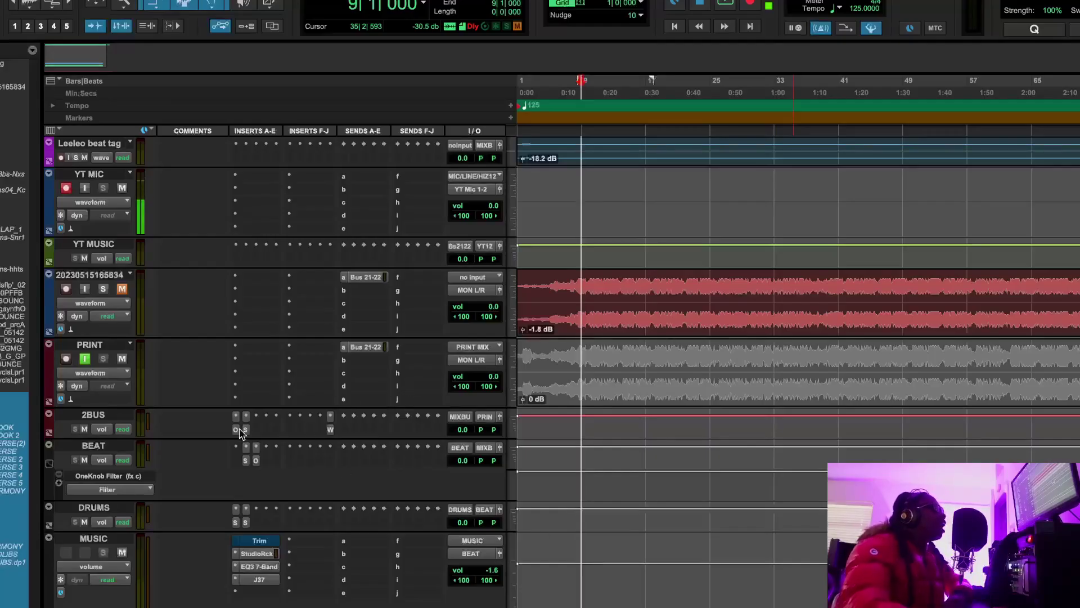
Open the J37 tape plugin on the MUSIC track and audition its tape formulas, returning to 815
scroll(647, 290, down, 5)
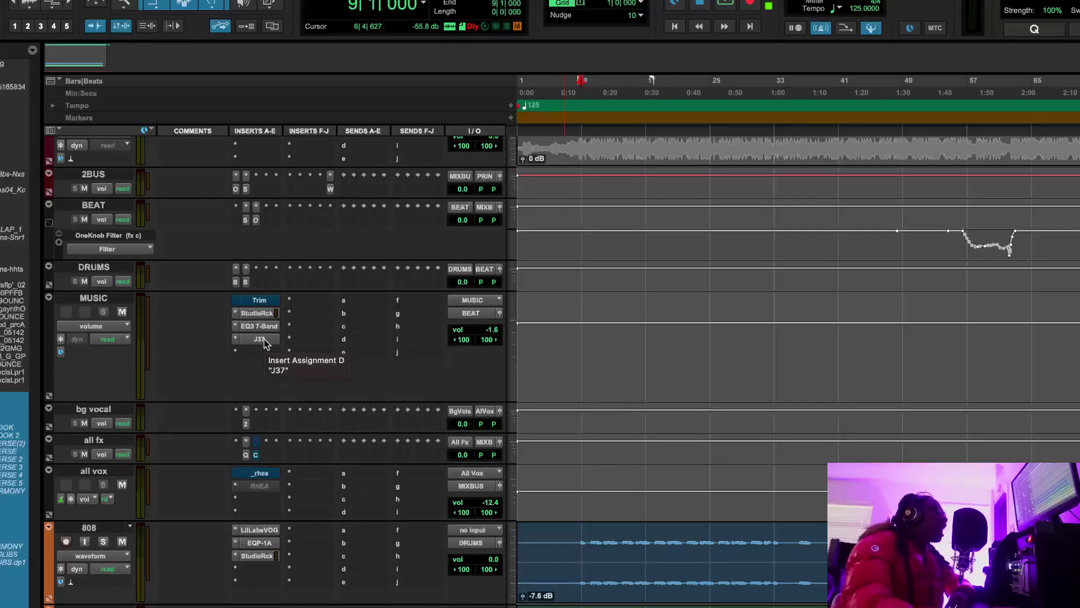
click(95, 298)
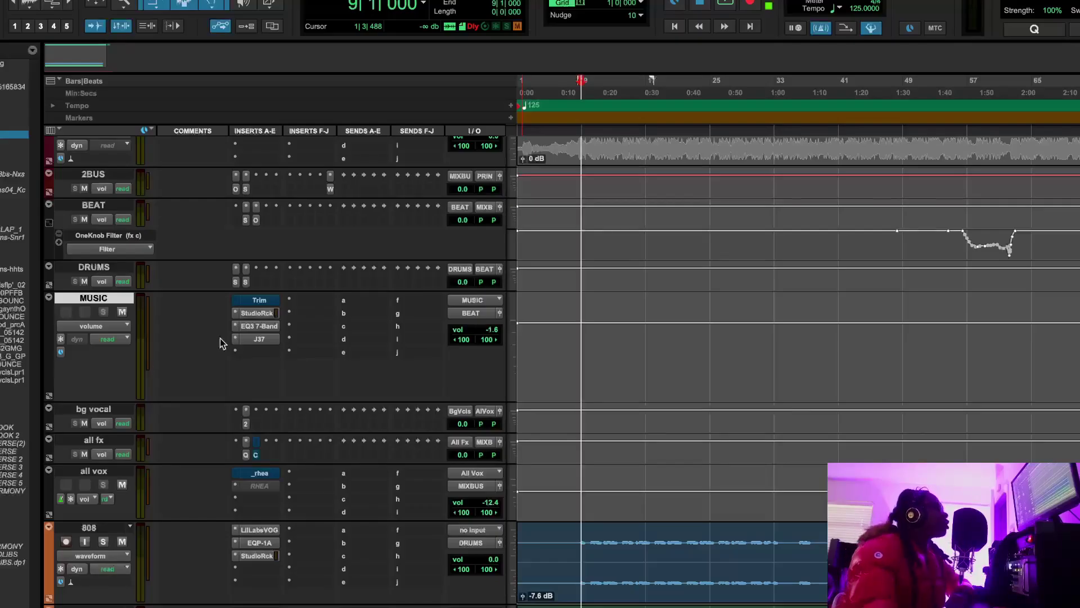
click(259, 339)
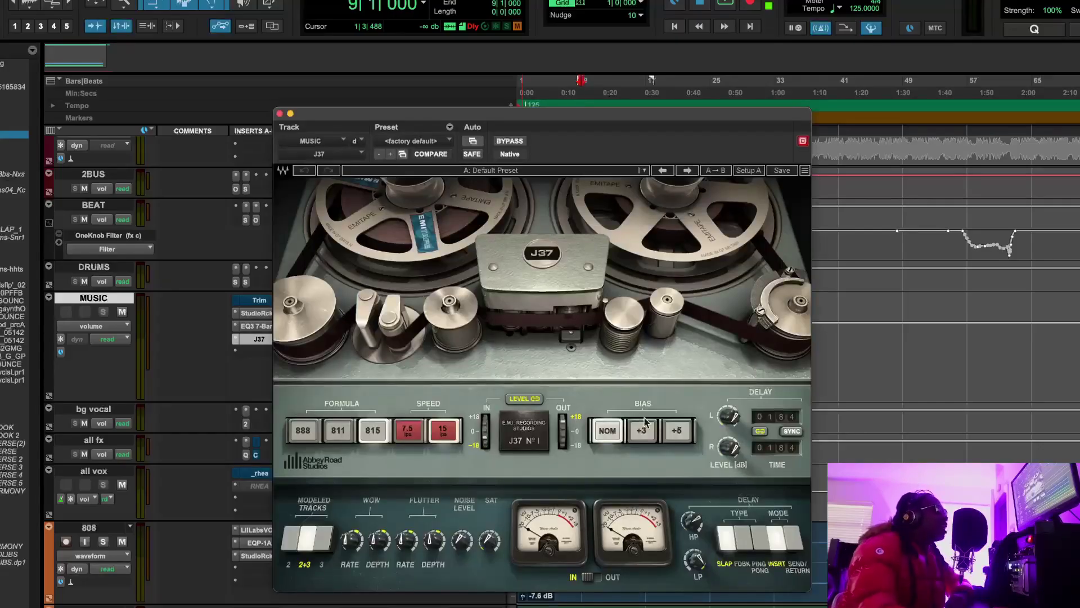
click(339, 433)
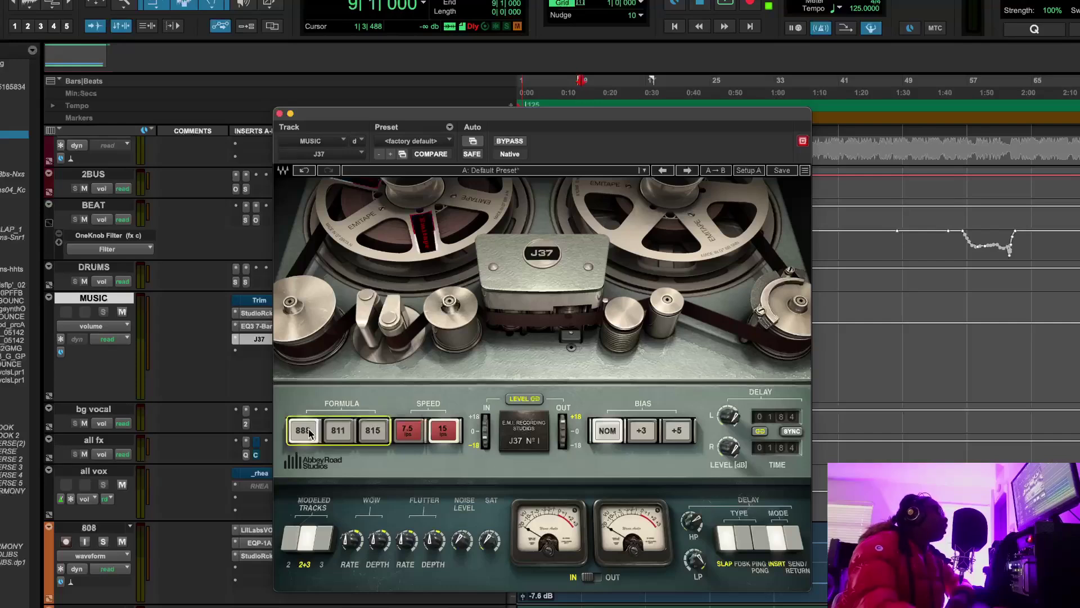
click(373, 433)
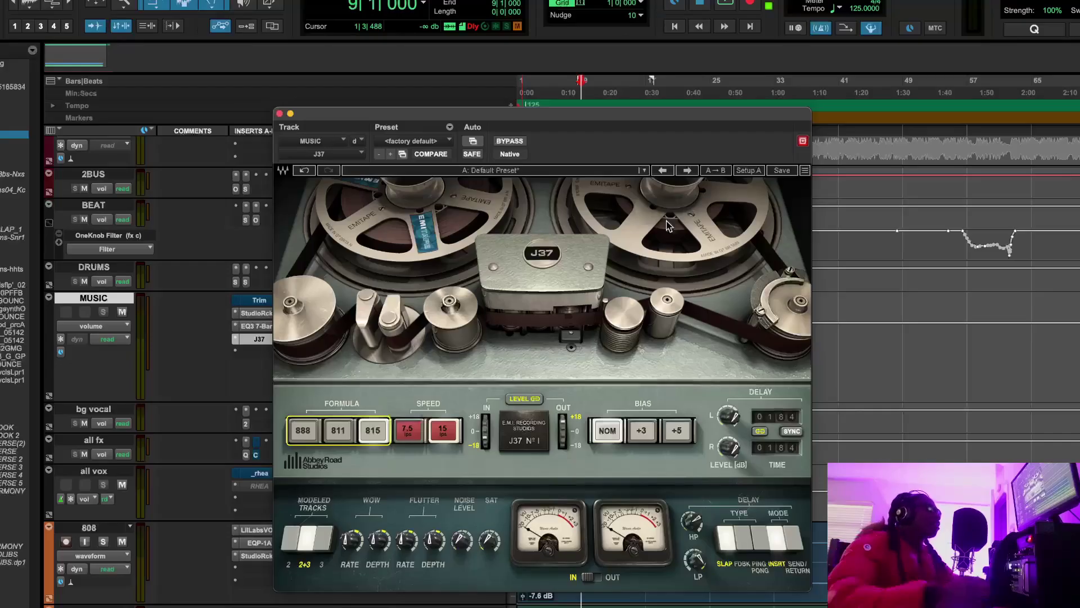
Play the song while toggling the J37 bypass to compare the MUSIC bus with and without tape, ending active, and close the plugin
key(space)
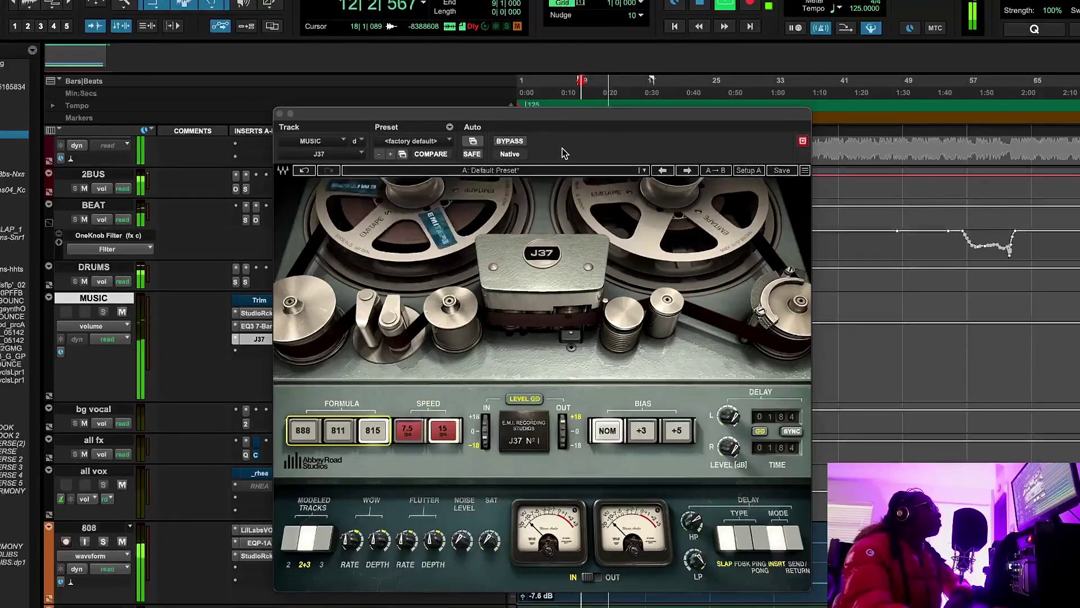
click(509, 142)
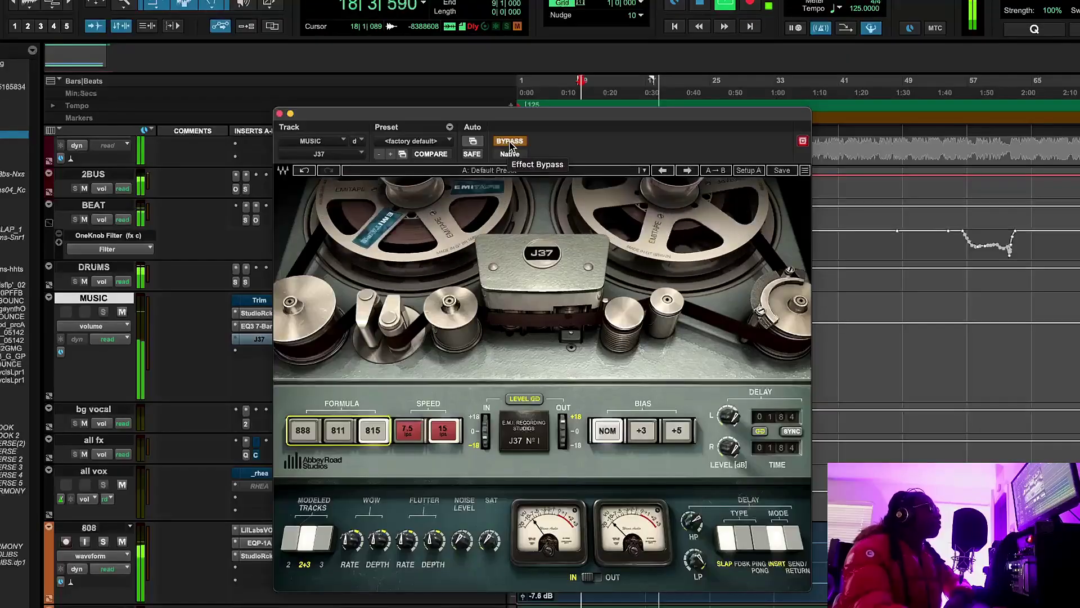
click(512, 148)
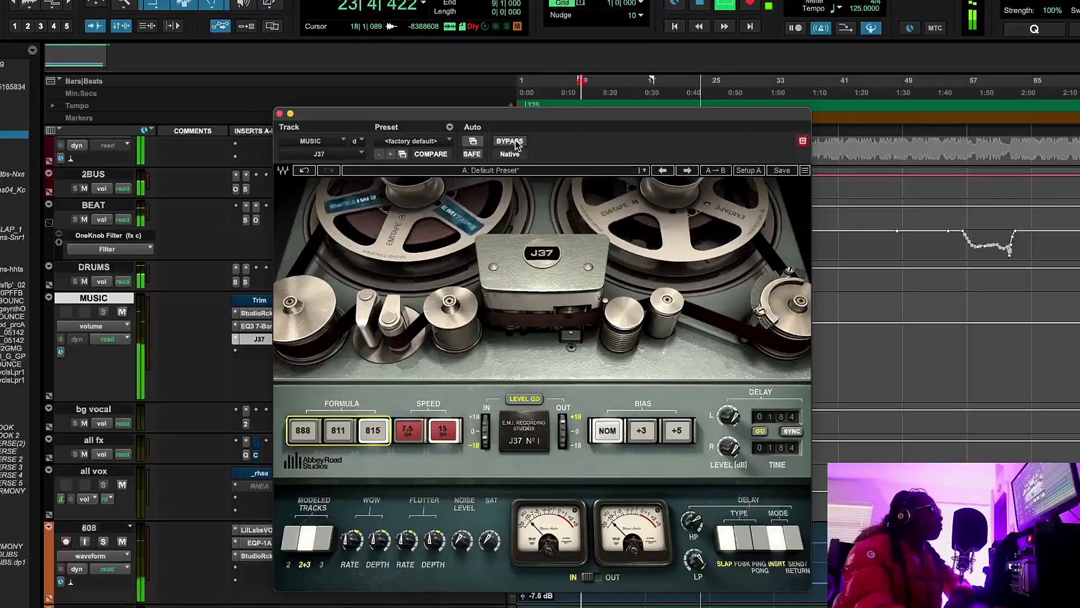
click(509, 142)
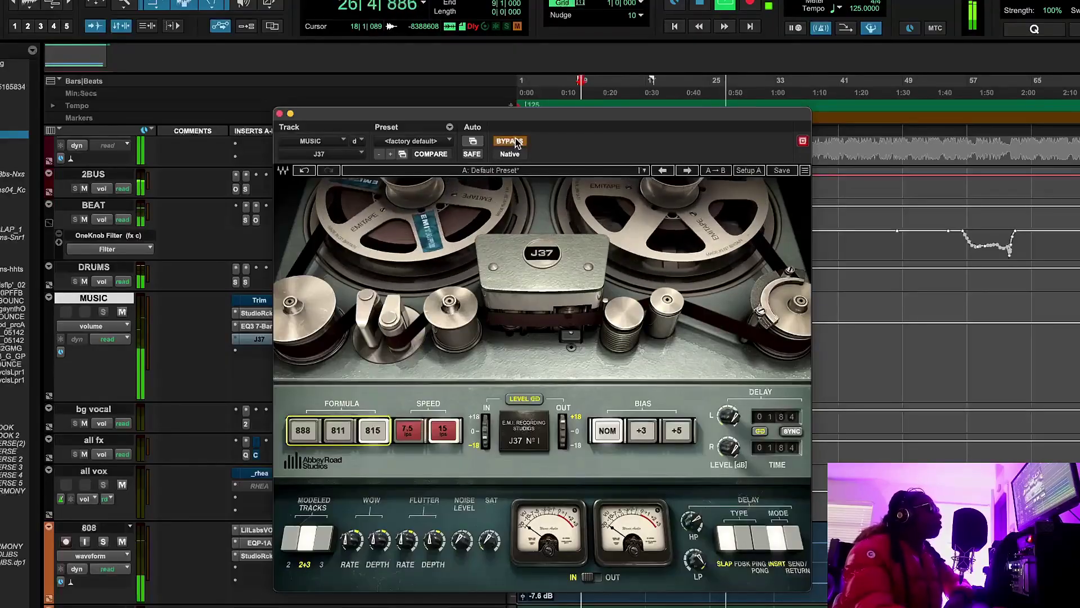
click(515, 142)
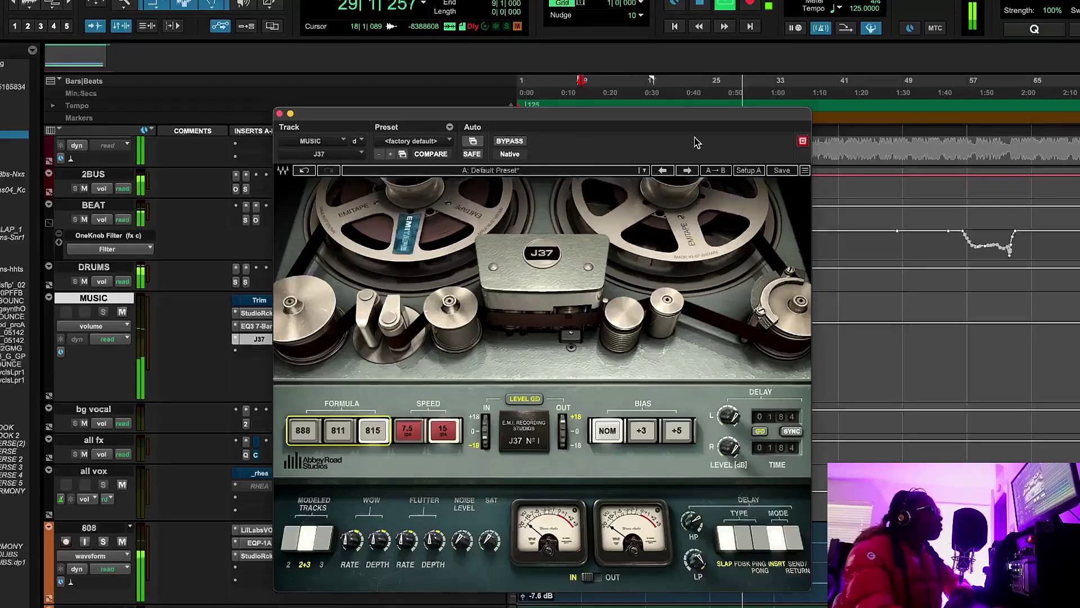
click(701, 5)
click(701, 4)
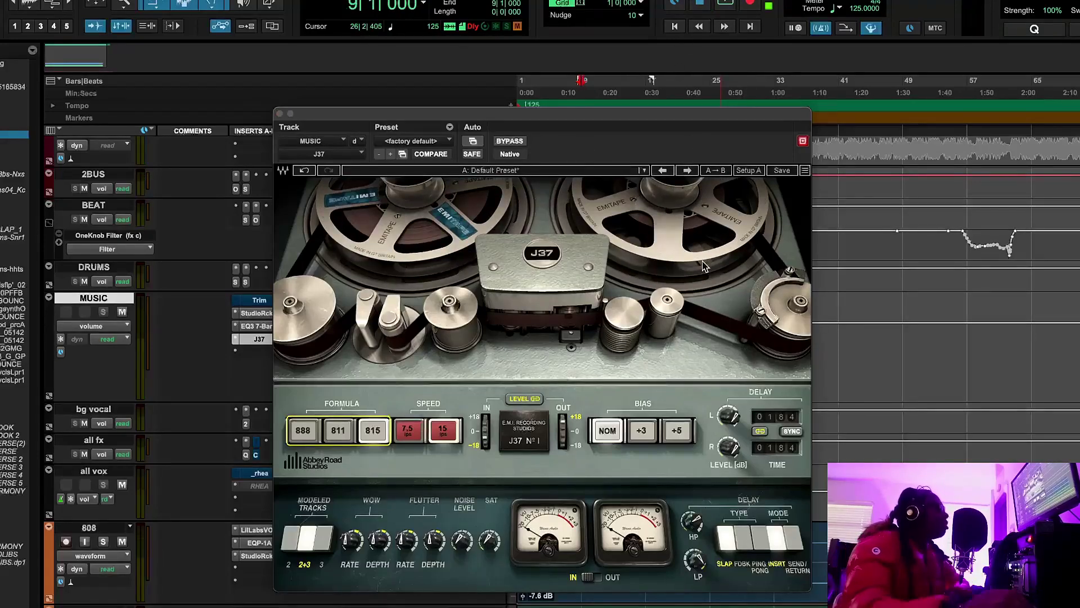
click(279, 114)
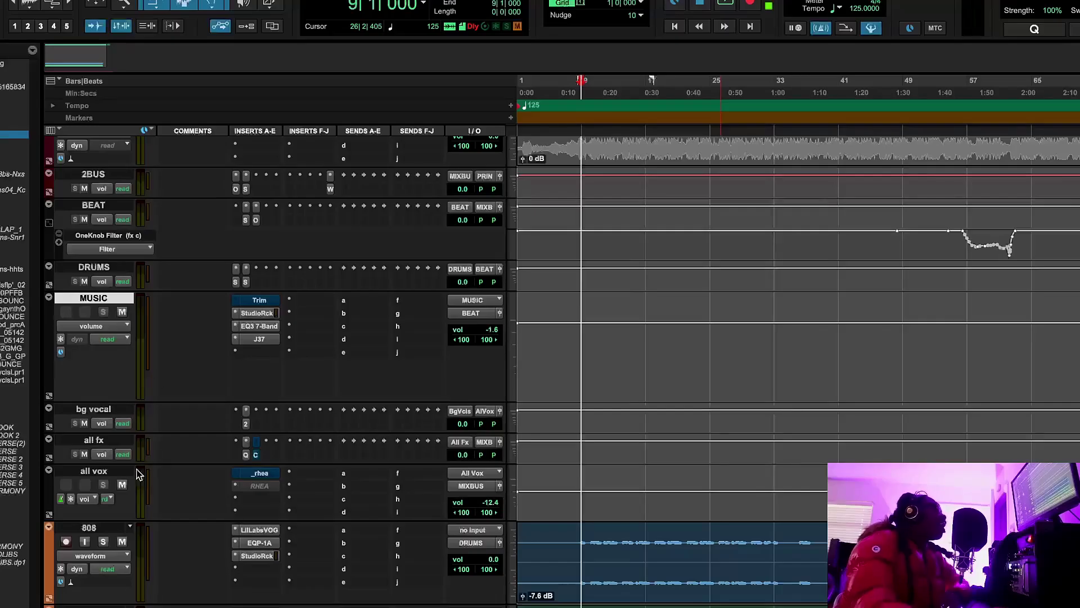
Select the 808 track and bring the MUSIC bus and drum tracks into view together
click(106, 528)
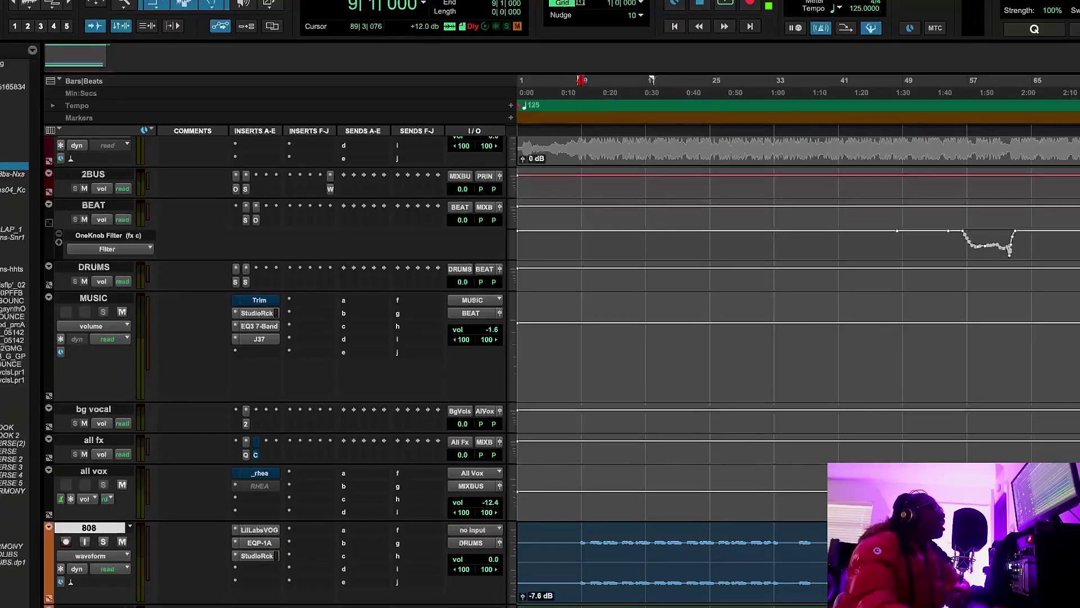
scroll(707, 468, down, 3)
scroll(675, 365, down, 3)
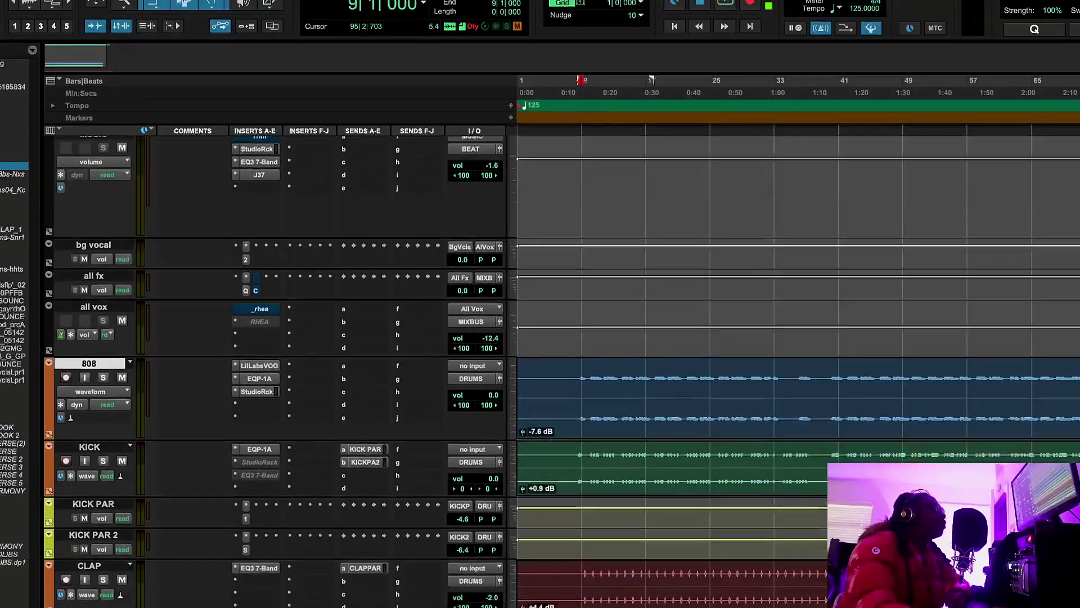
scroll(675, 366, up, 1)
scroll(675, 366, up, 1)
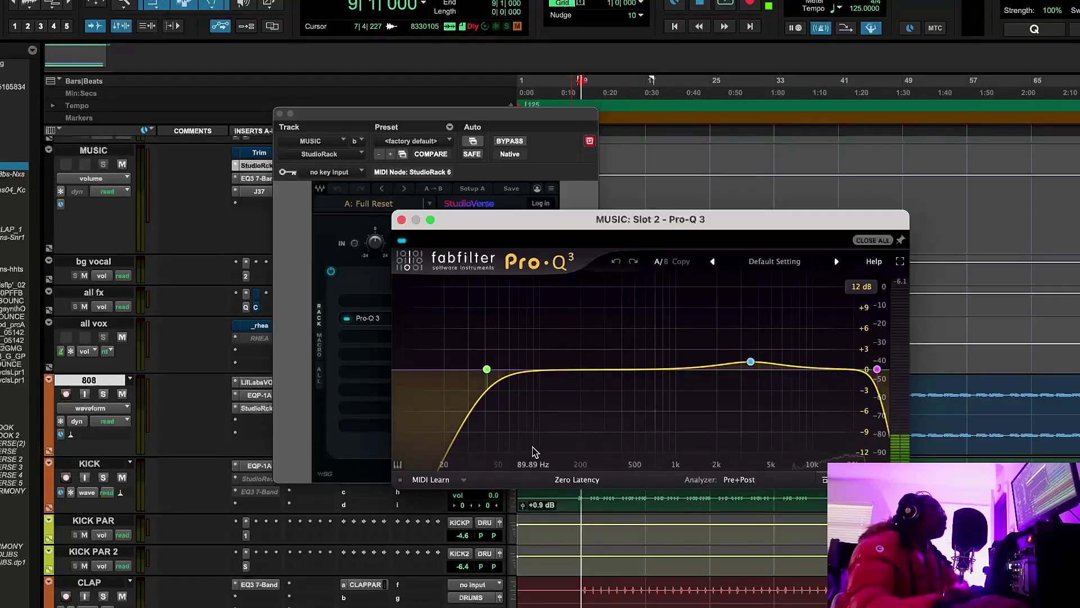
Play the song and compare the MUSIC bus with Pro-Q 3 switched off and on, leaving it on and stopping playback
mouse_move(482, 444)
key(space)
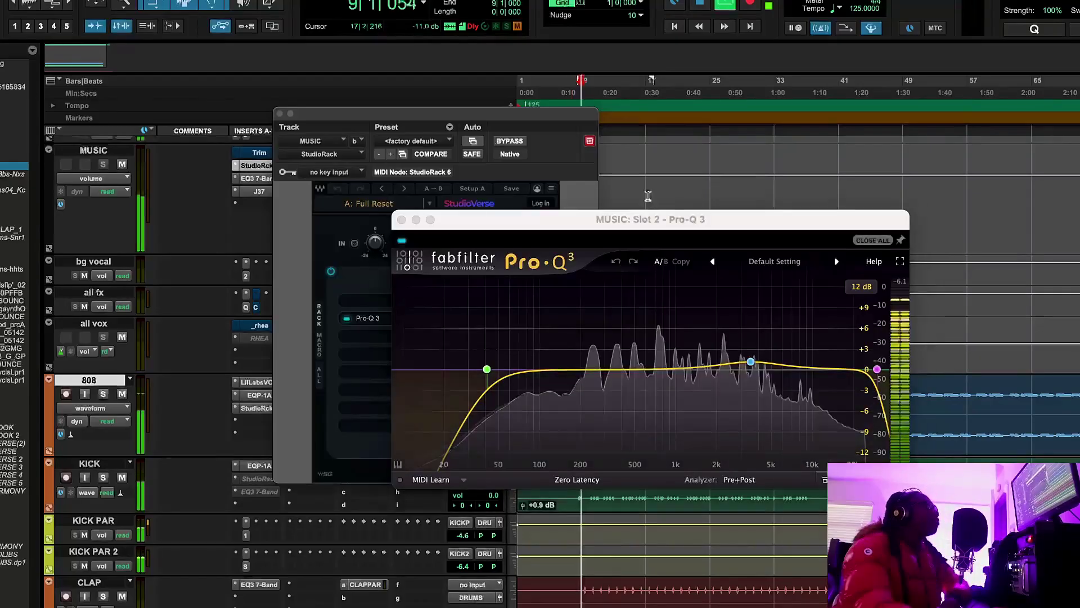
click(402, 241)
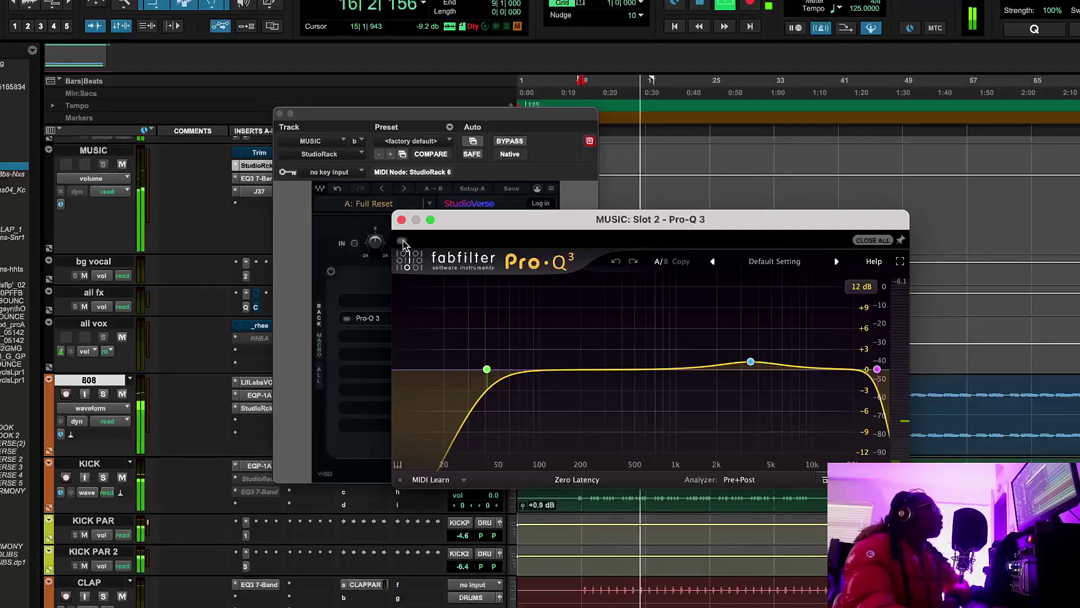
click(402, 241)
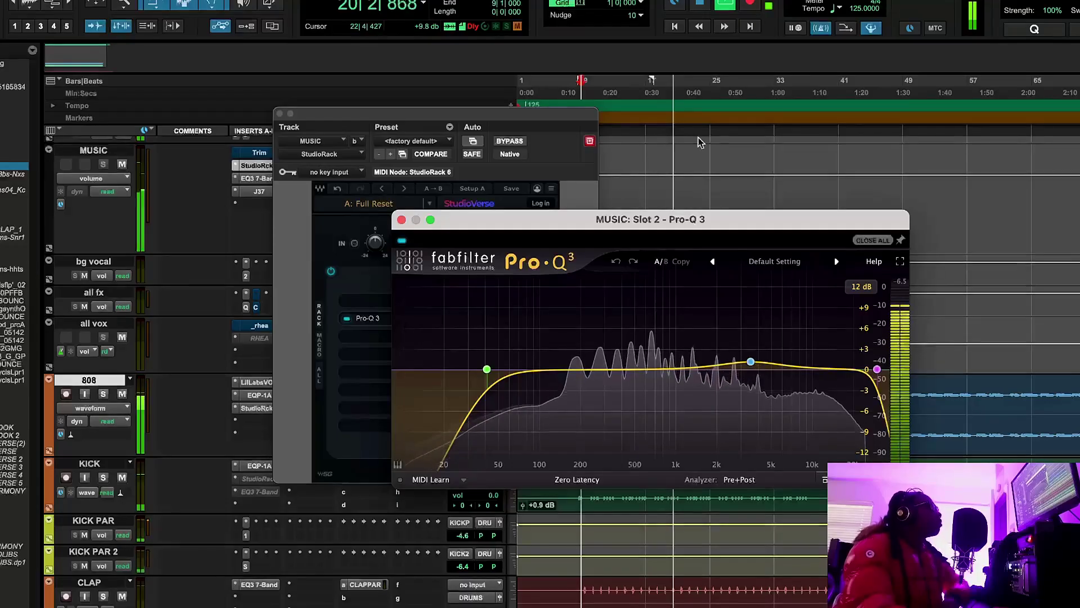
click(637, 169)
key(space)
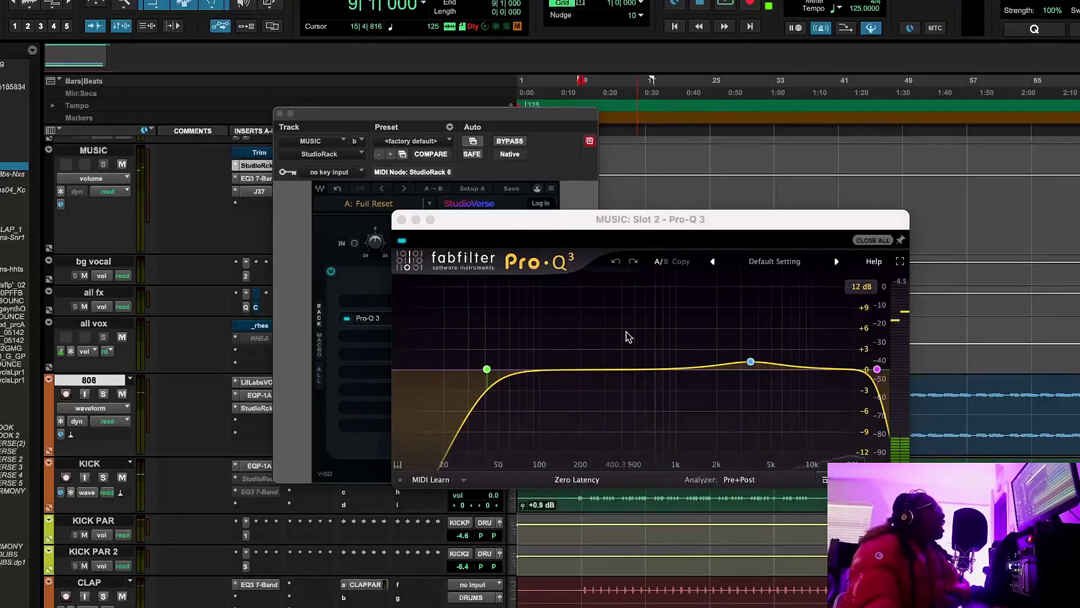
Examine the upper-mid boost and low cut in the MUSIC bus's Pro-Q 3, and close it along with StudioRack
click(751, 363)
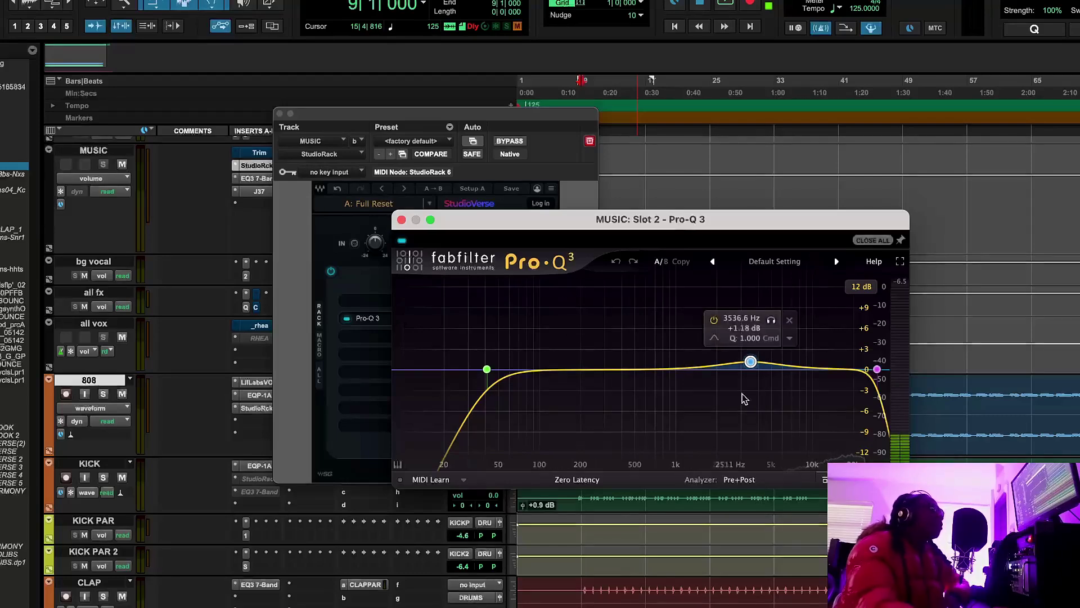
drag(762, 225, 644, 225)
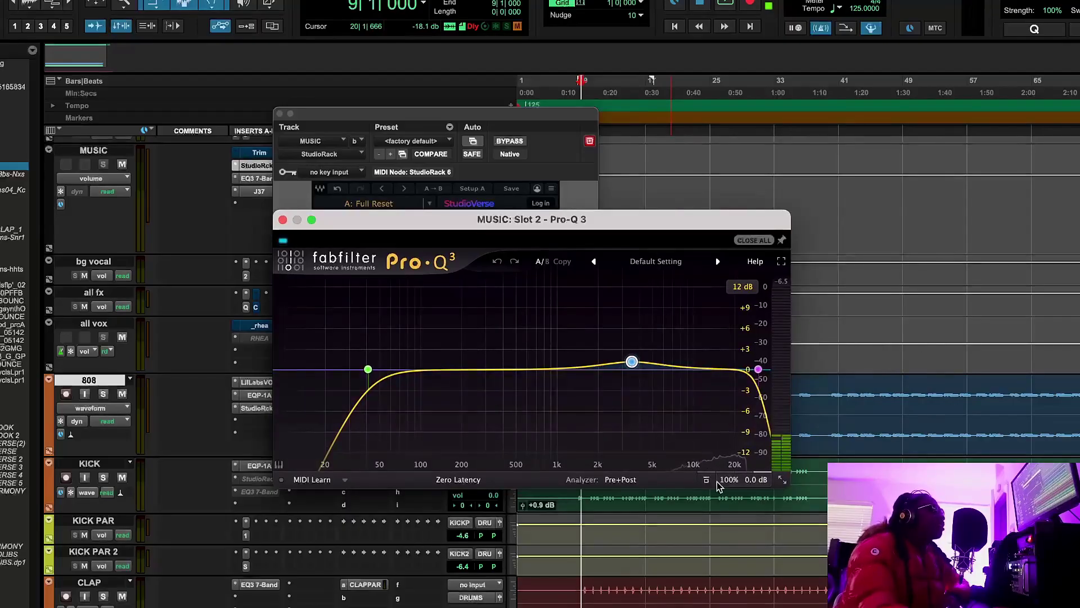
click(283, 219)
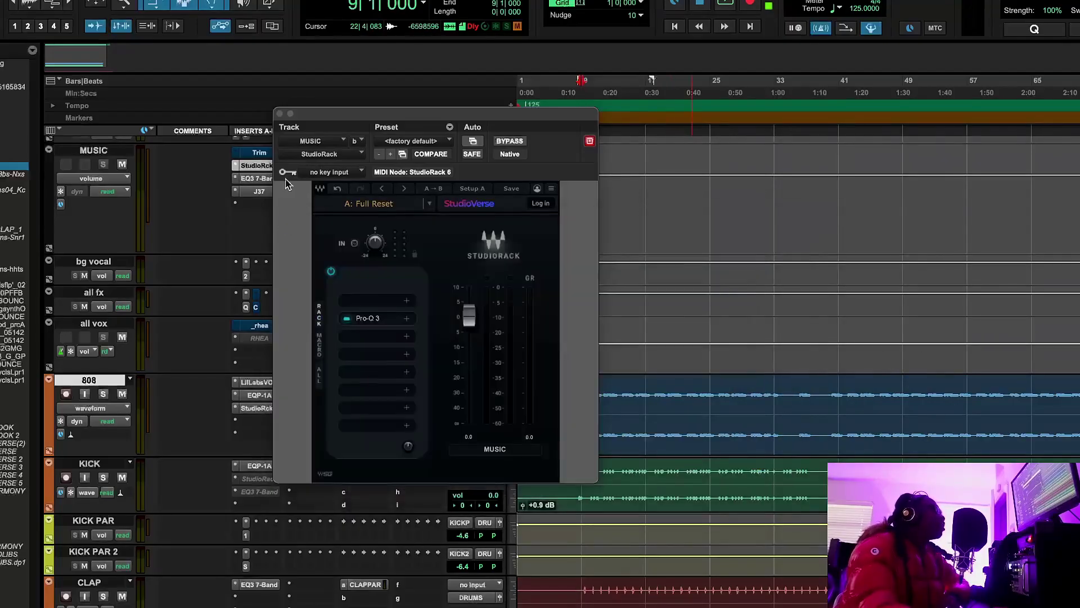
click(281, 115)
click(264, 167)
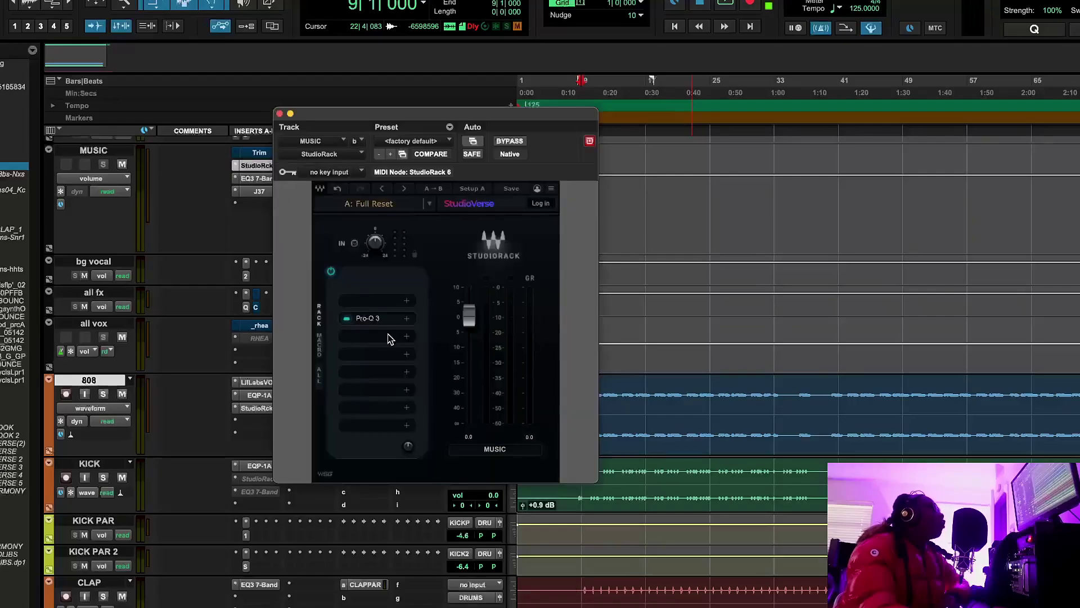
click(367, 318)
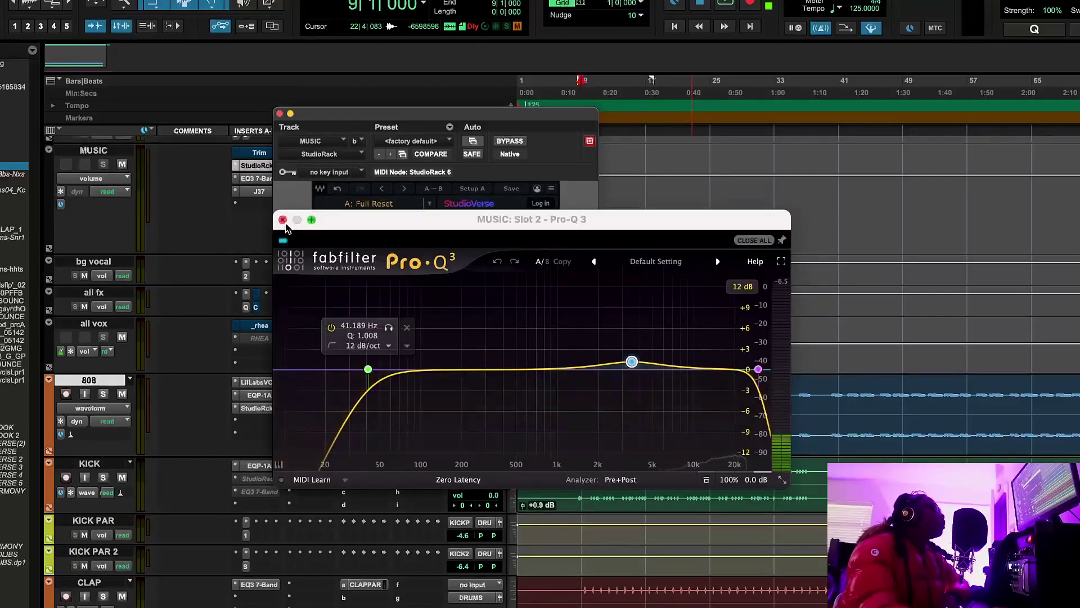
click(282, 220)
click(280, 114)
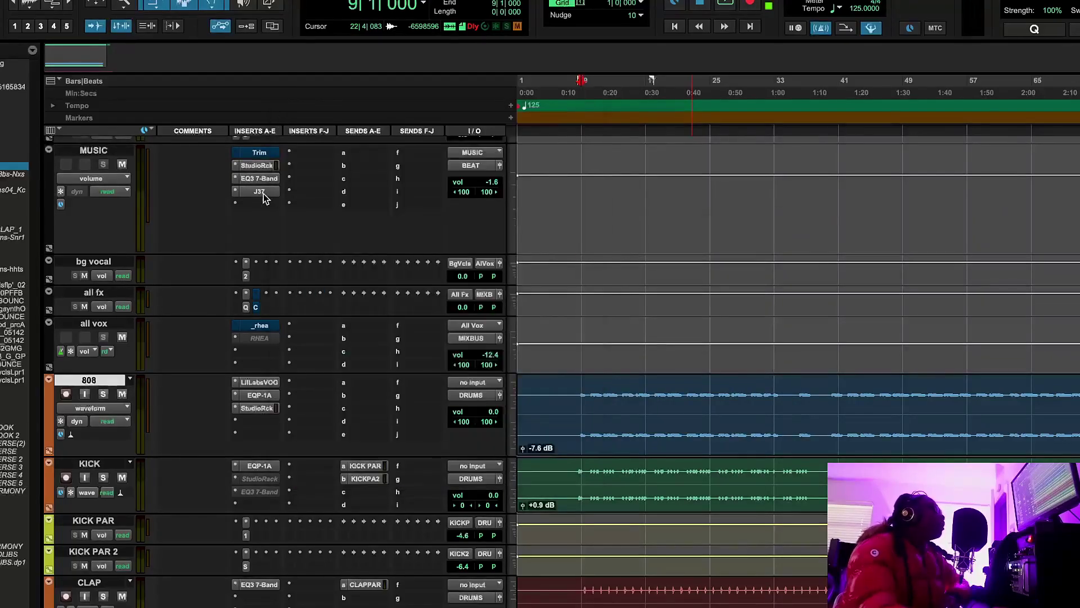
Check the J37 and the high-pass filter in EQ3 7-Band on the MUSIC bus, closing each plugin
click(258, 191)
click(280, 114)
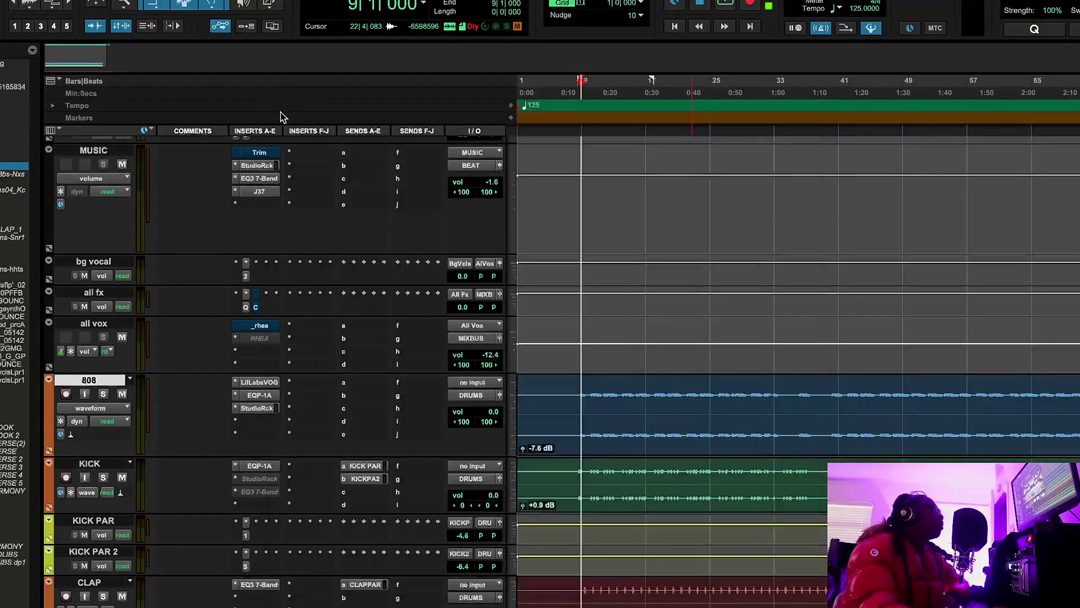
click(257, 179)
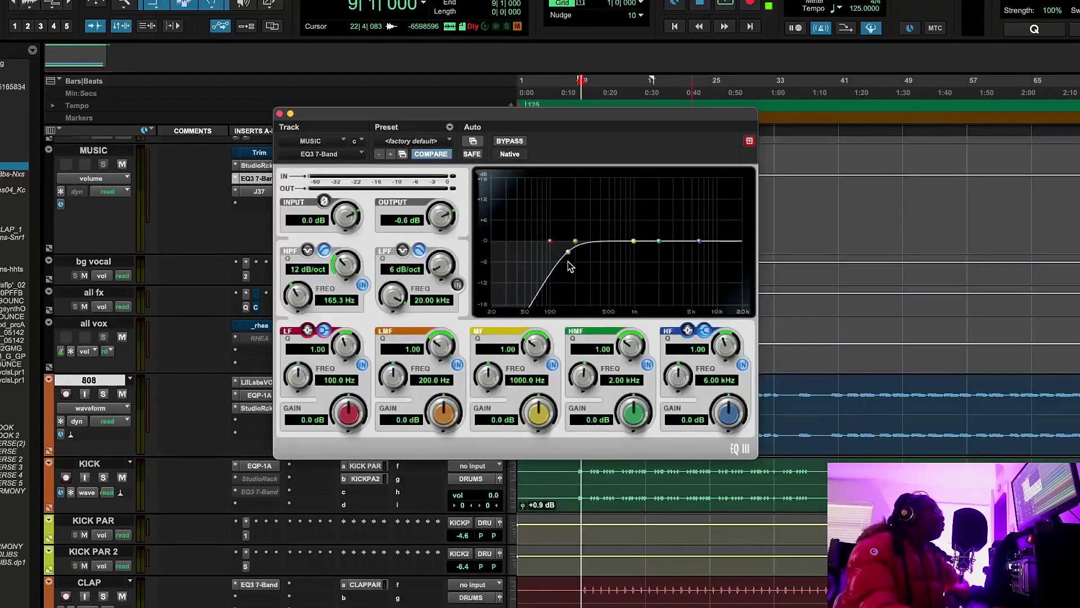
click(280, 114)
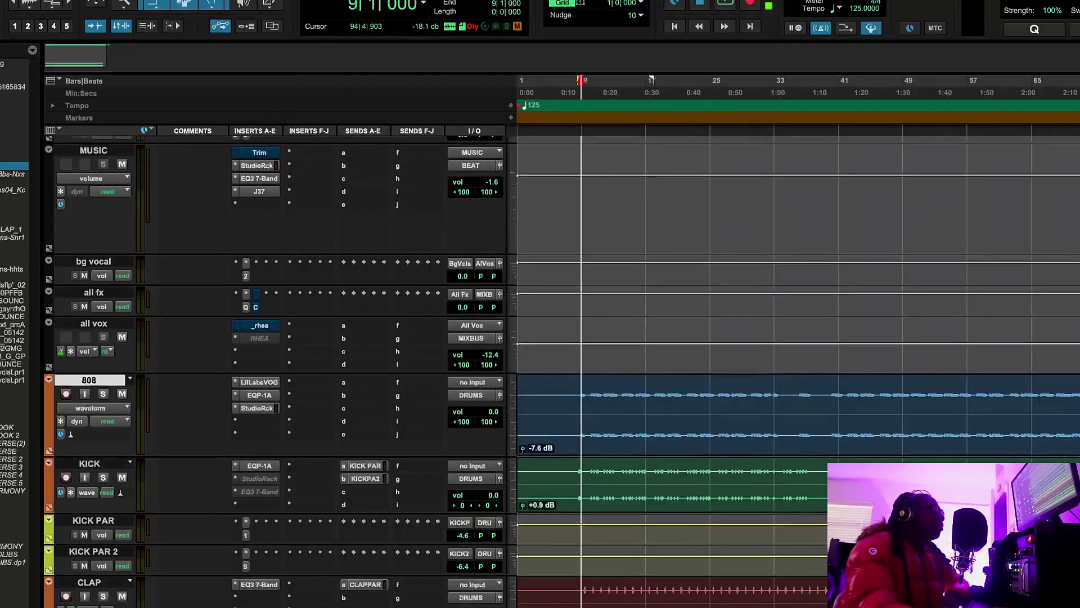
Examine the REQ 6 equalizer on the VDG009MT240P track and the SSLChannel on the VDG016GOBBO track
scroll(755, 316, up, 2)
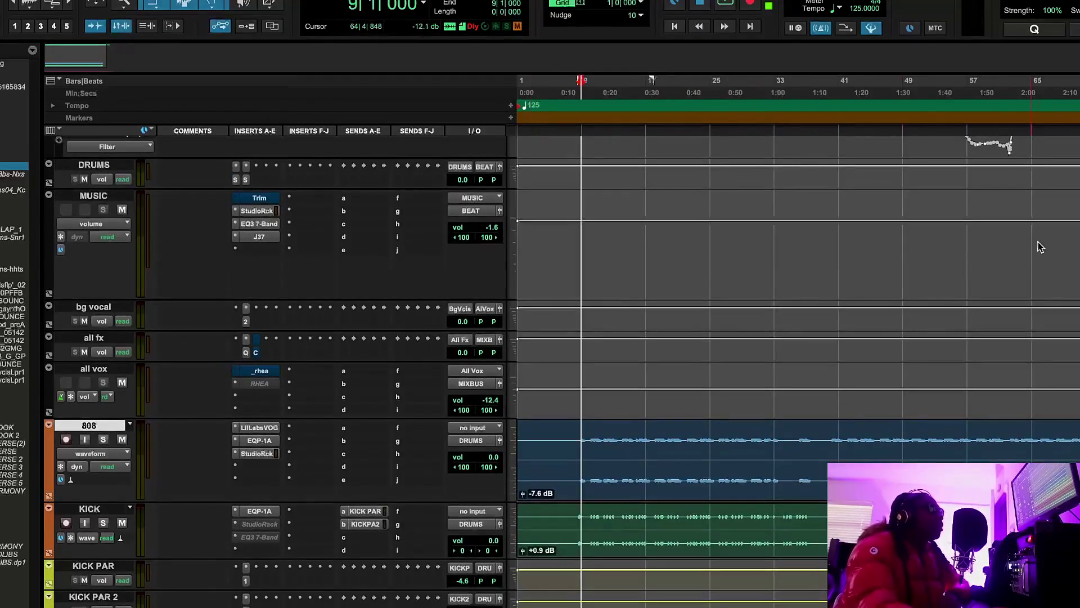
scroll(755, 315, down, 10)
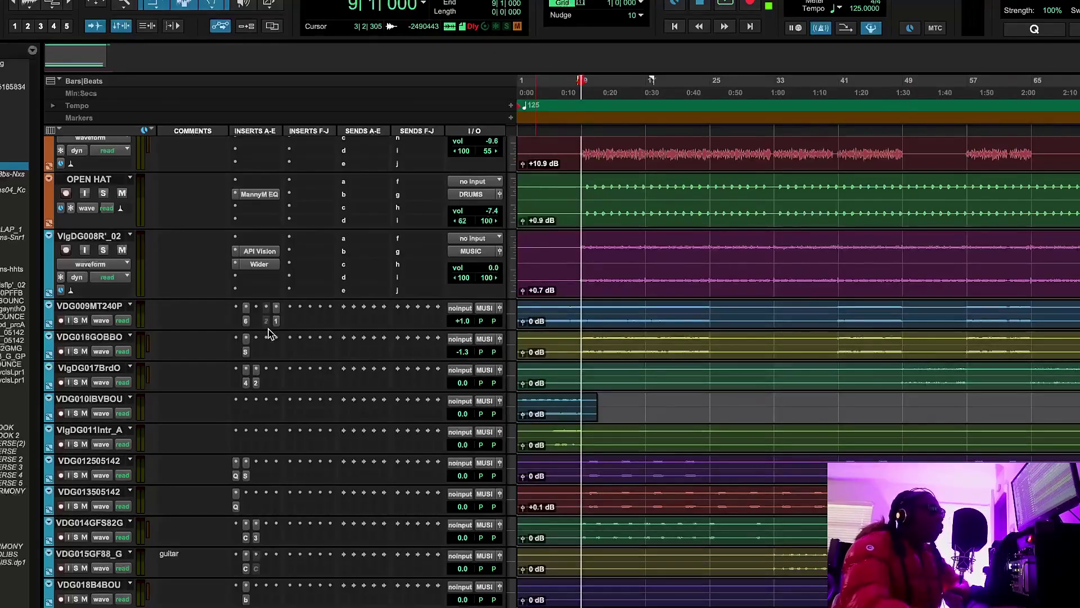
click(246, 321)
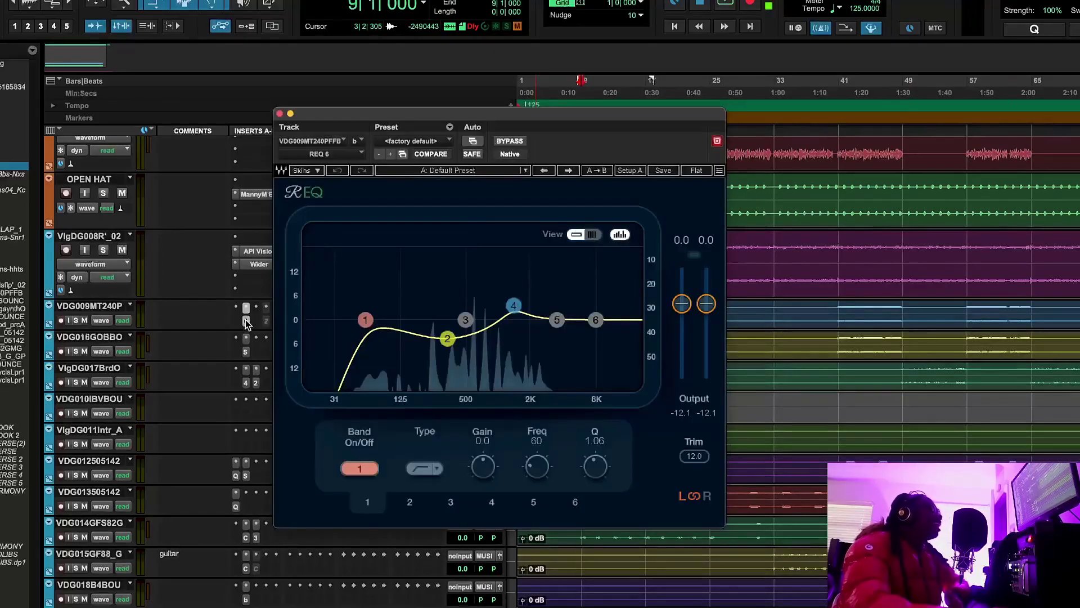
click(280, 114)
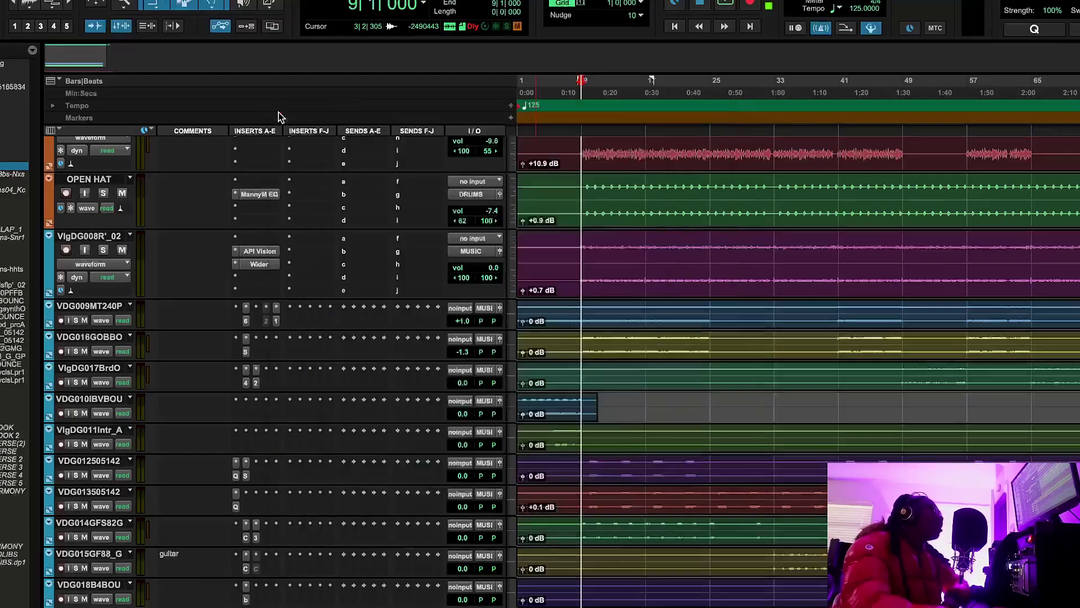
click(246, 353)
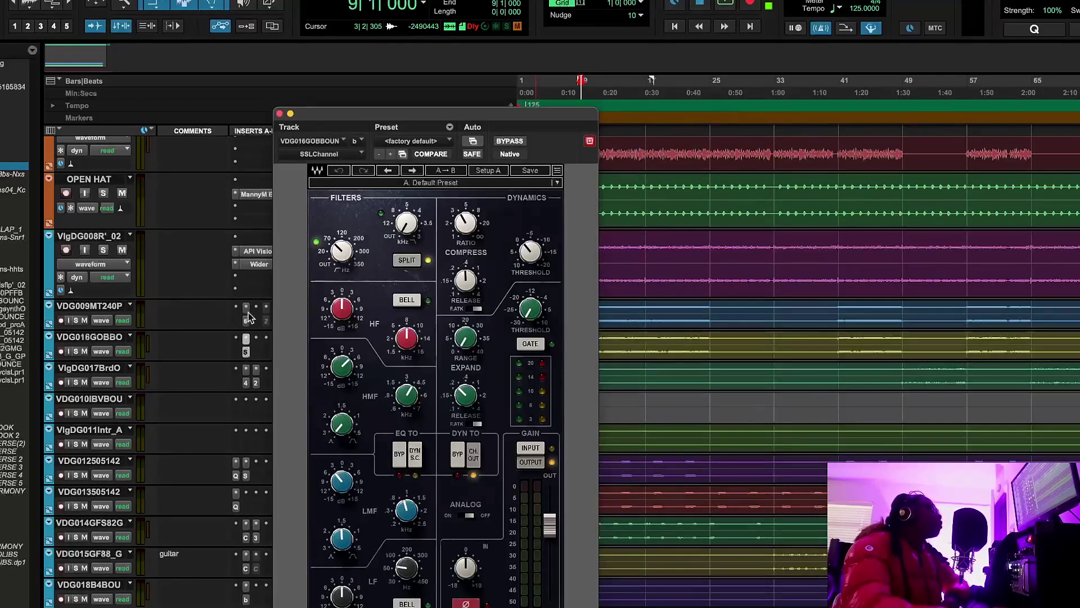
click(280, 115)
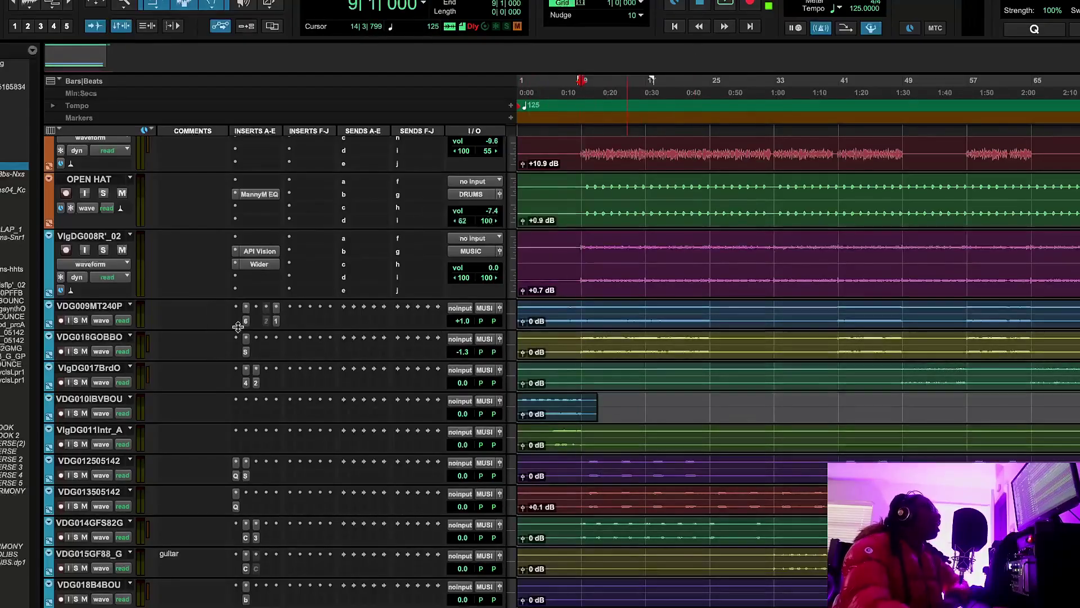
click(246, 307)
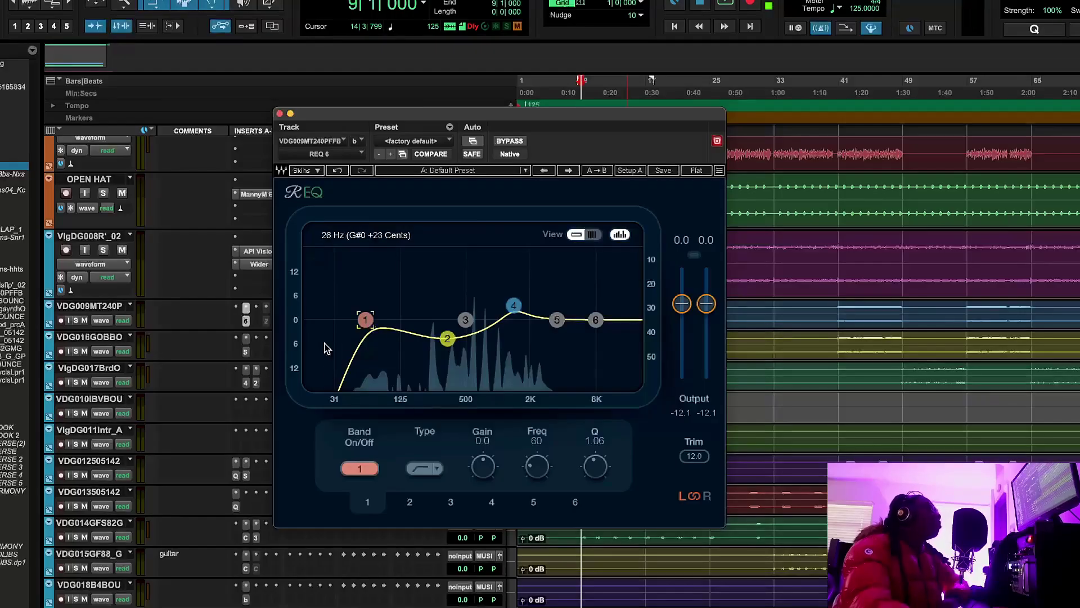
click(76, 321)
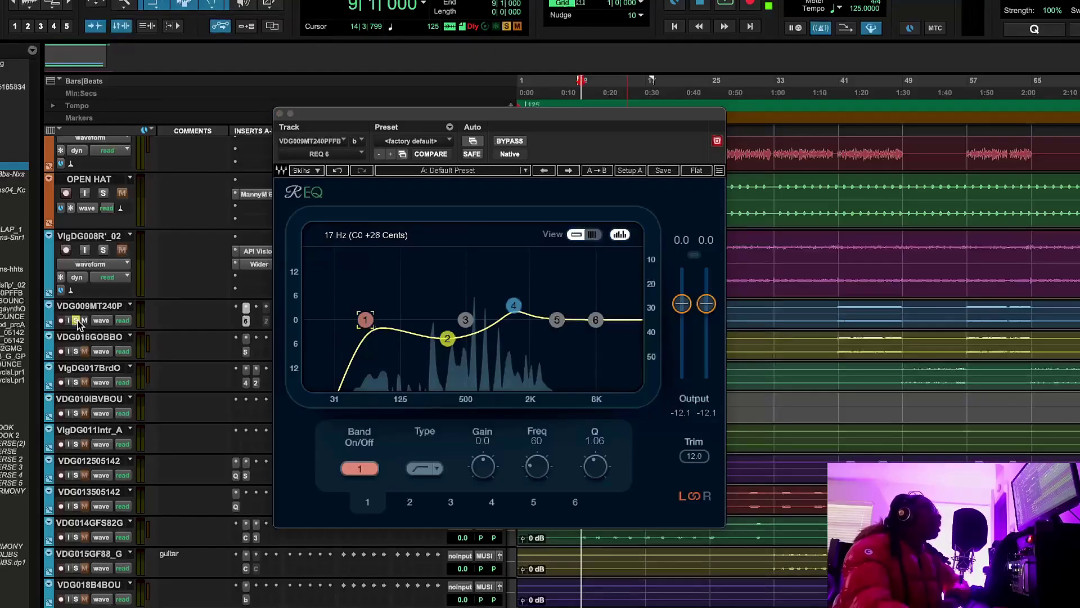
drag(426, 111, 795, 179)
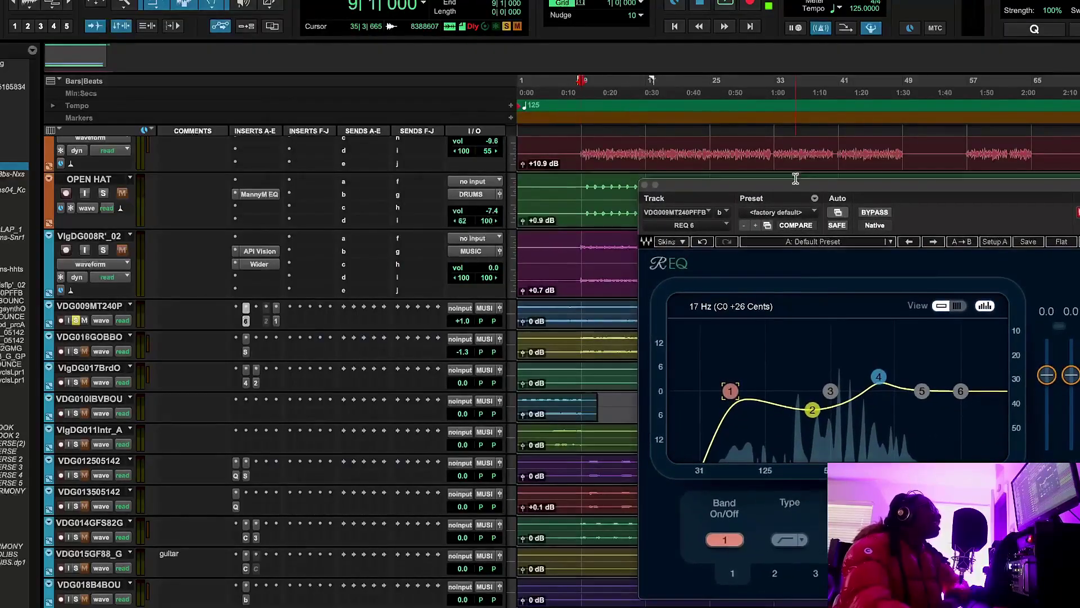
click(74, 320)
Solo the VlgDG008R'_02 track, start playback and open its API Vision channel strip
click(104, 250)
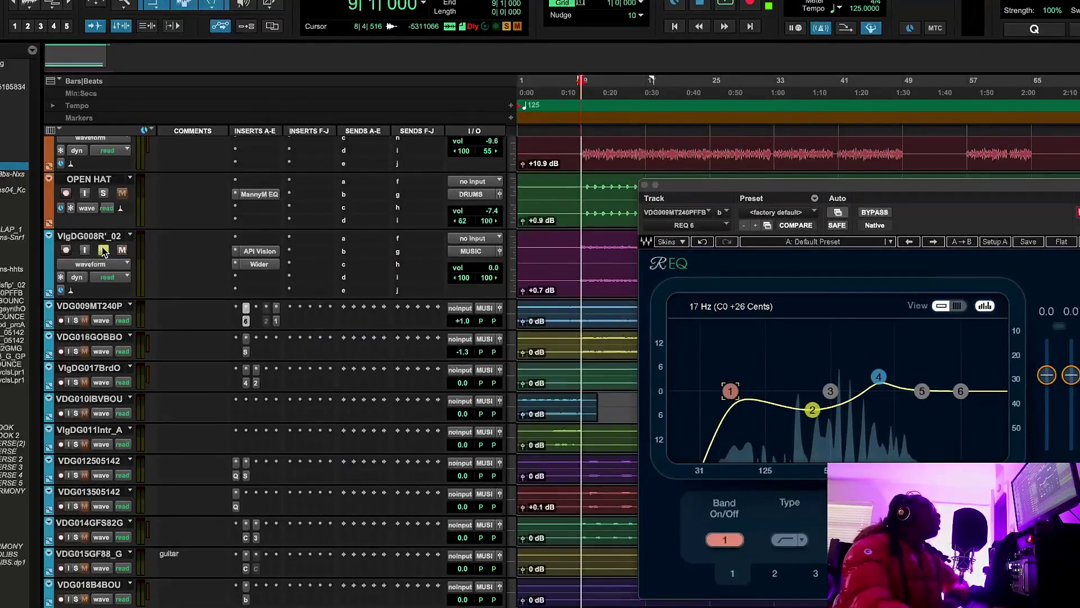
key(space)
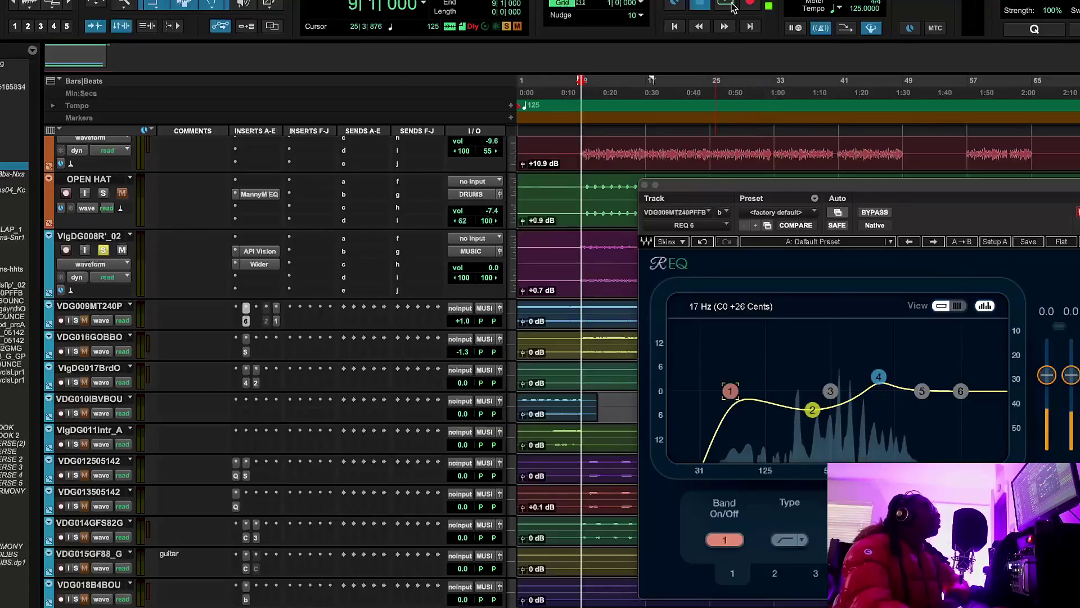
click(259, 251)
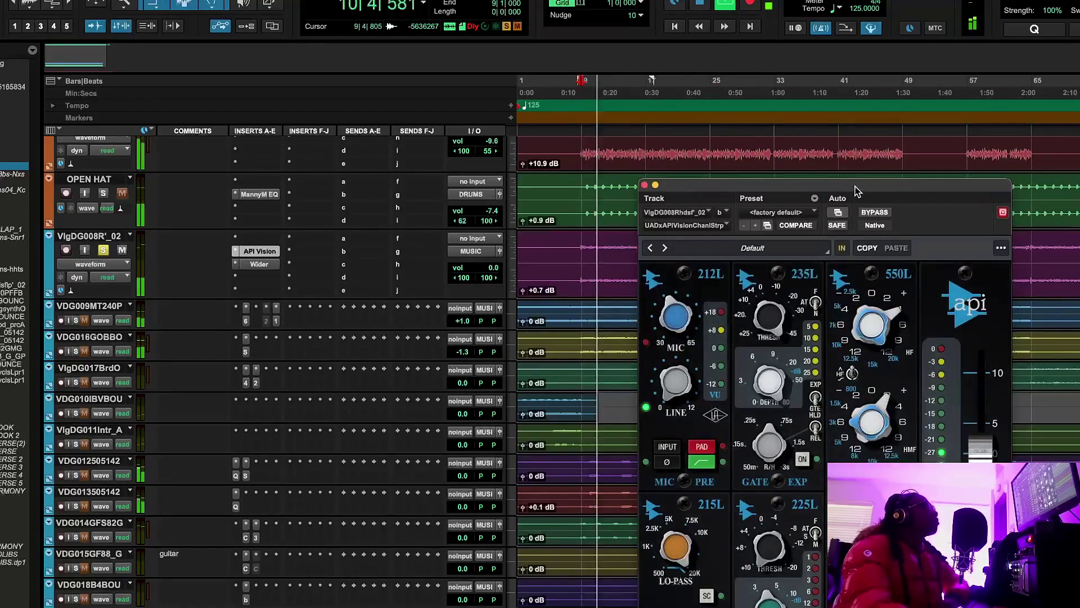
mouse_move(859, 190)
mouse_down()
mouse_move(478, 117)
mouse_move(450, 38)
mouse_move(466, 47)
mouse_up()
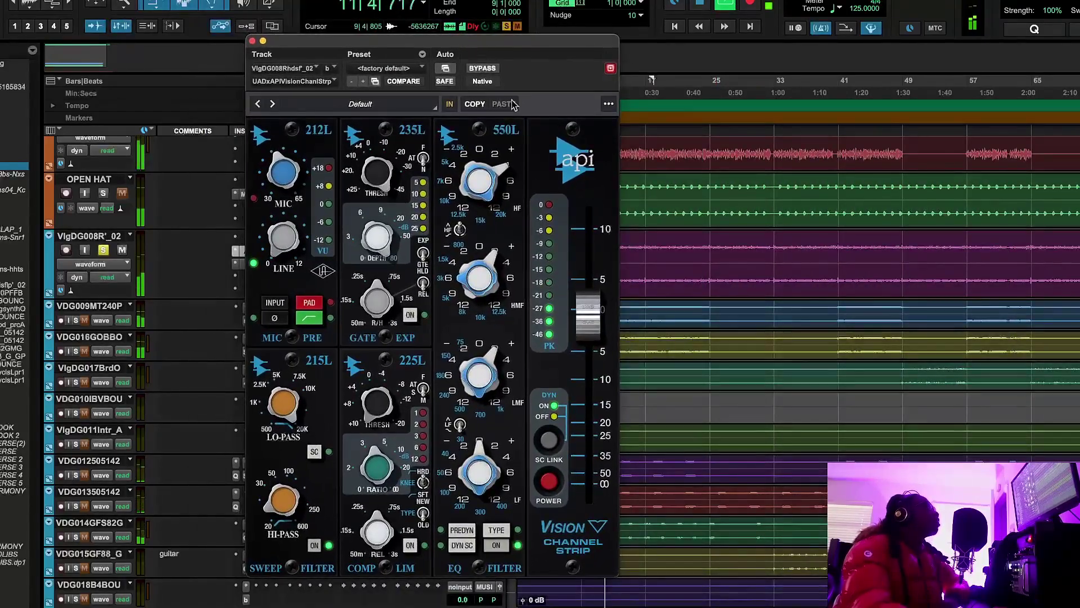
Compare the sound with API Vision bypassed and active, leaving it active, stopping playback and closing the plugin
click(495, 68)
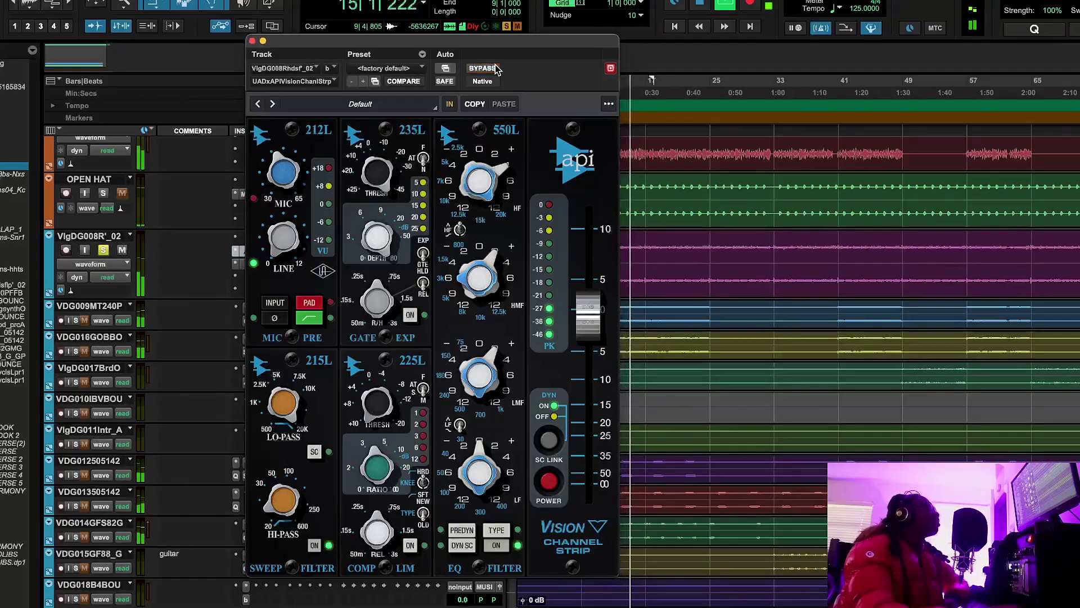
click(489, 68)
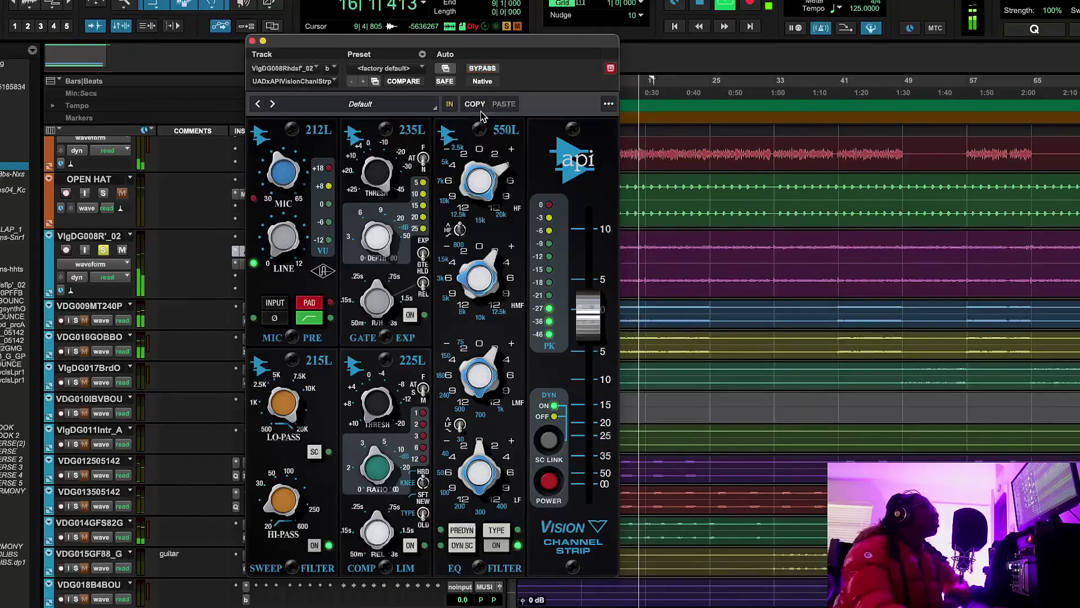
click(484, 68)
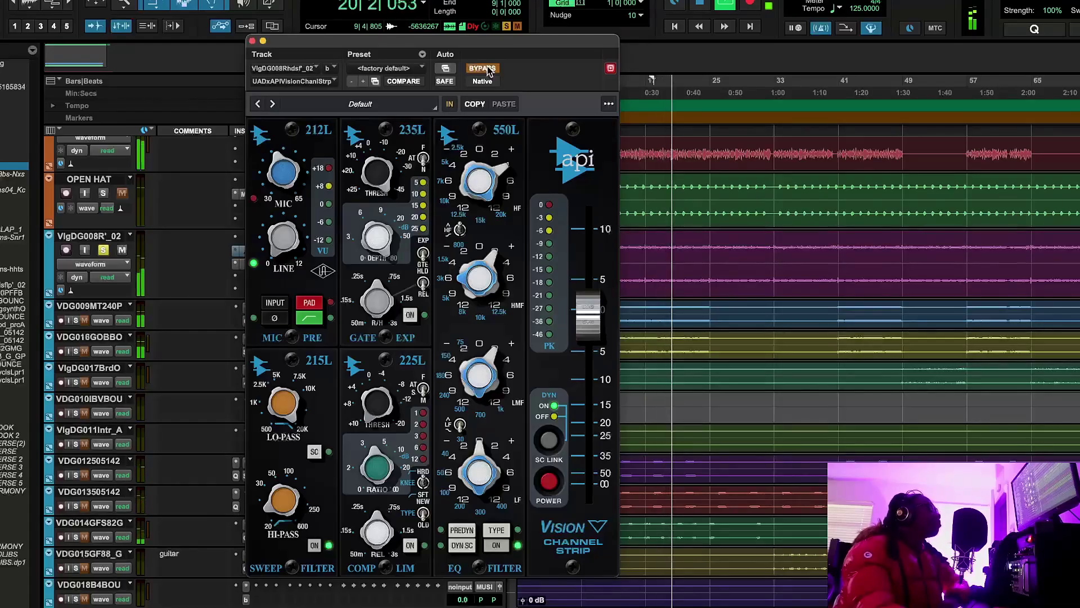
click(484, 68)
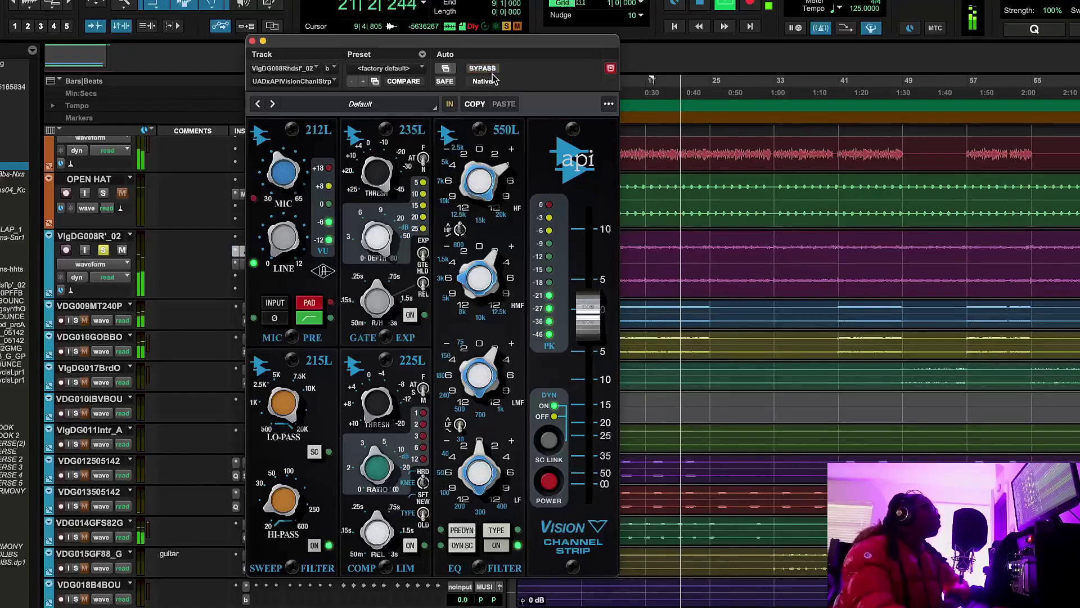
click(701, 6)
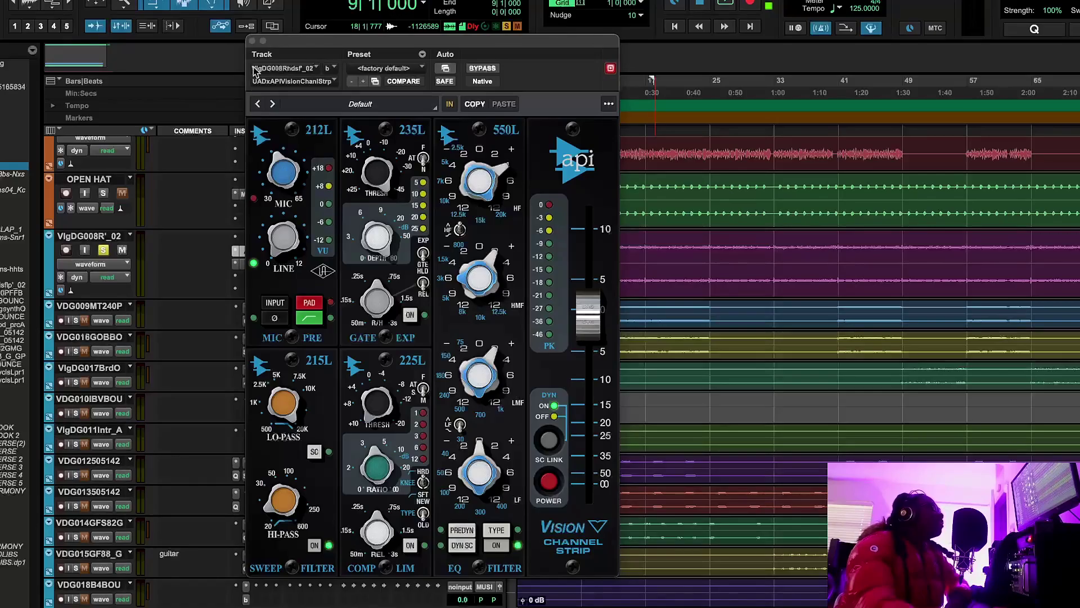
click(252, 41)
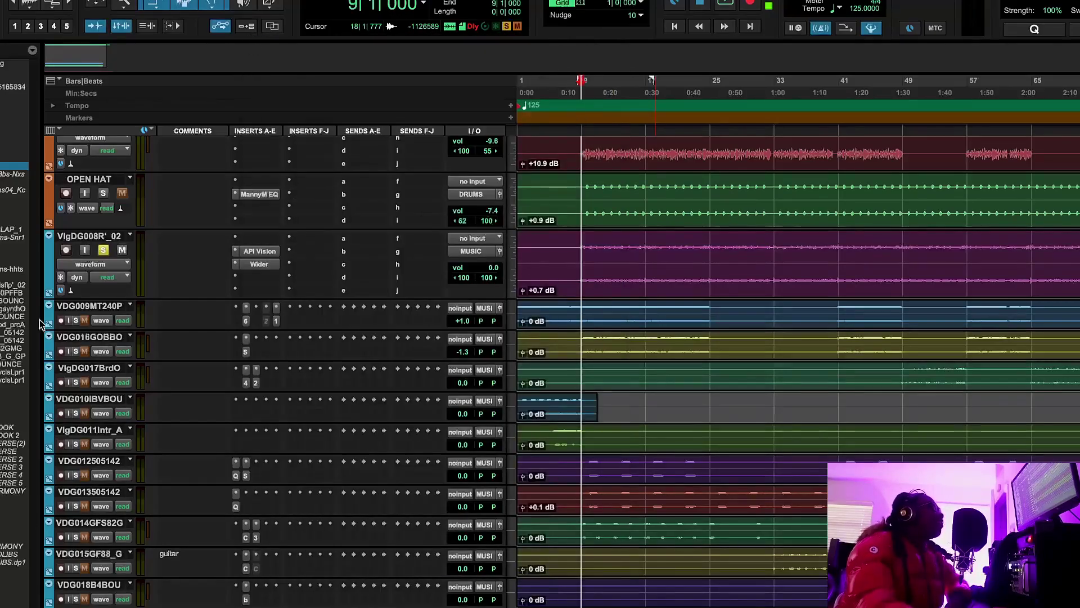
Solo the VDG009MT240P track as well, open its REQ 6 equalizer and start playback
click(76, 320)
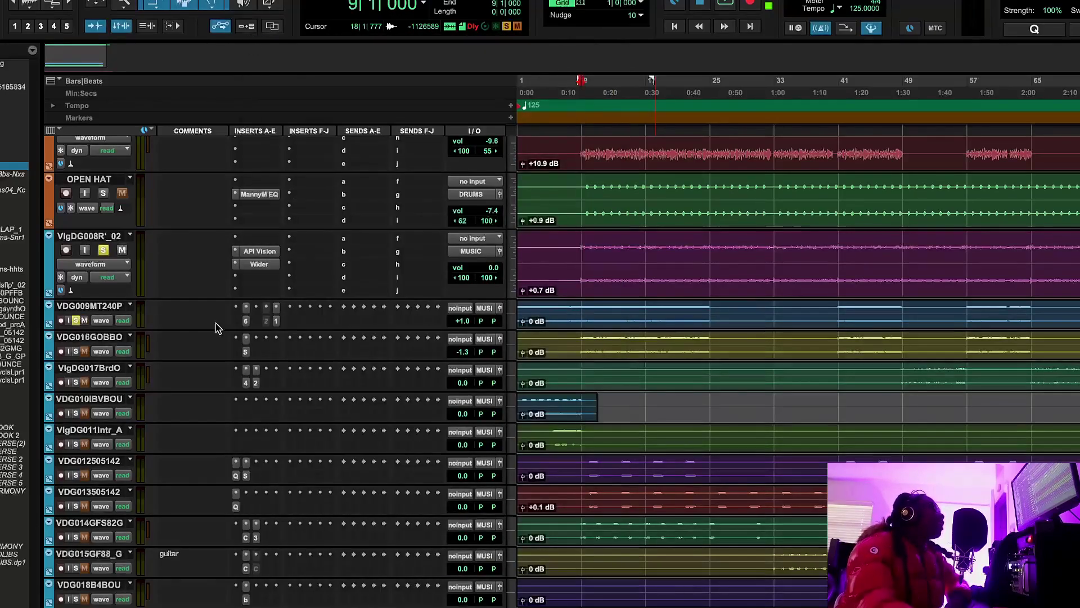
click(246, 320)
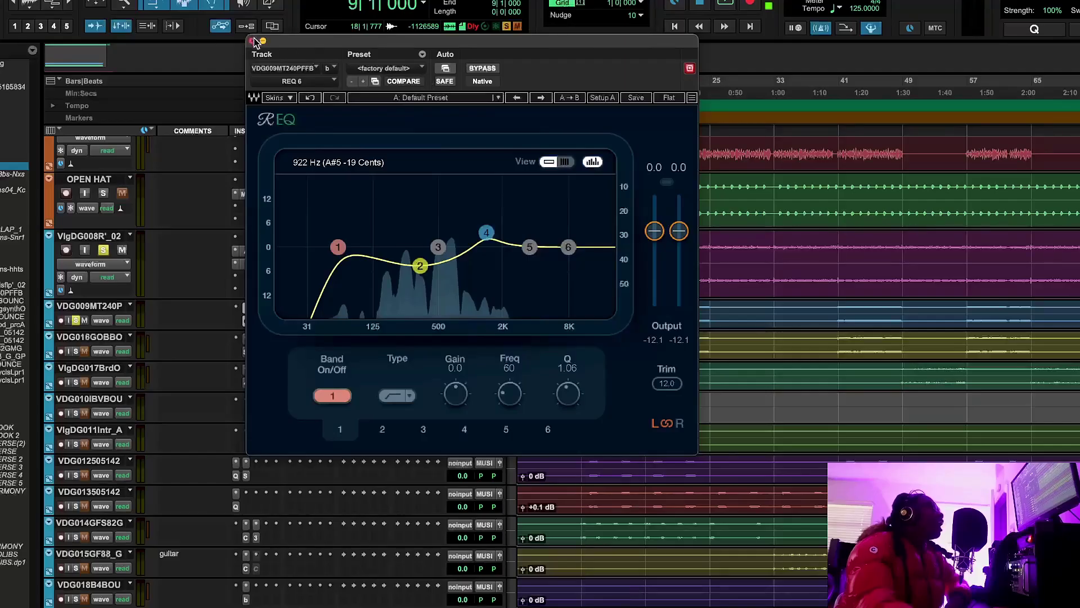
drag(365, 43, 473, 188)
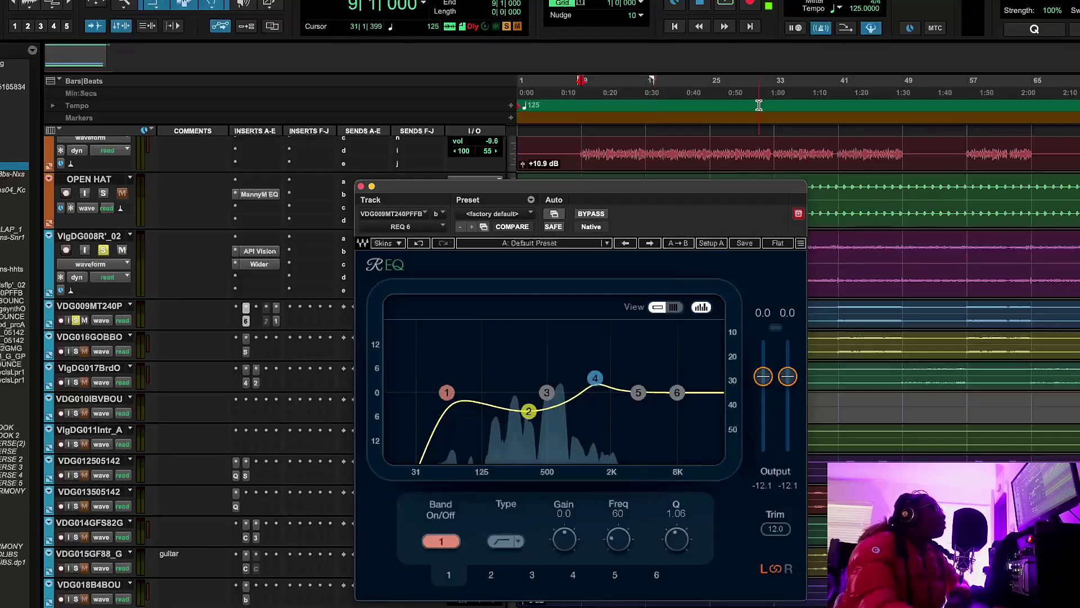
click(725, 6)
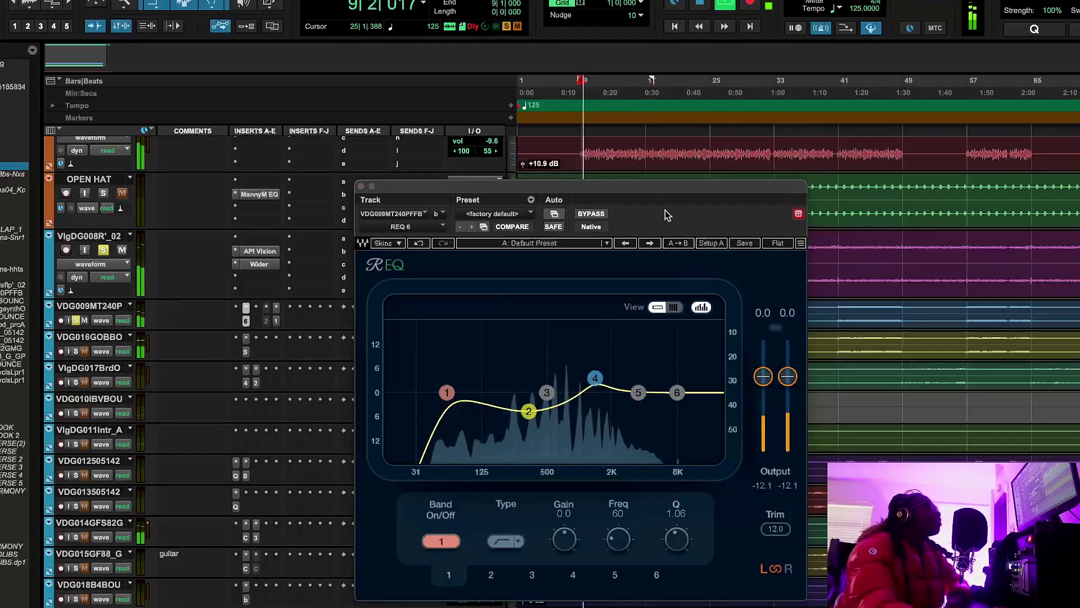
Compare the VDG009MT240P track with REQ 6 bypassed and active, leaving it active and stopping playback
click(591, 214)
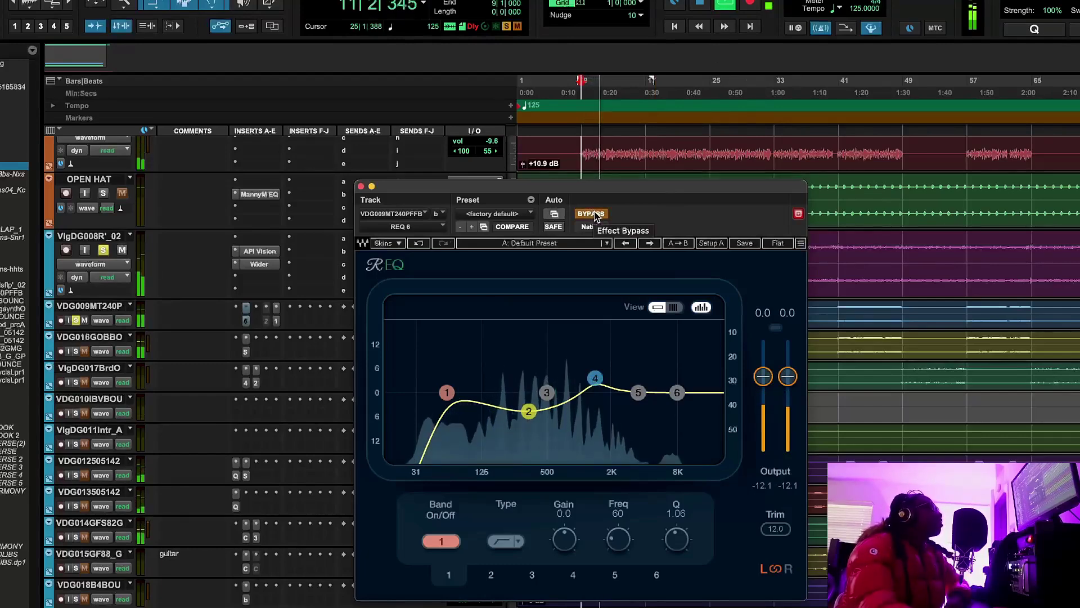
click(592, 214)
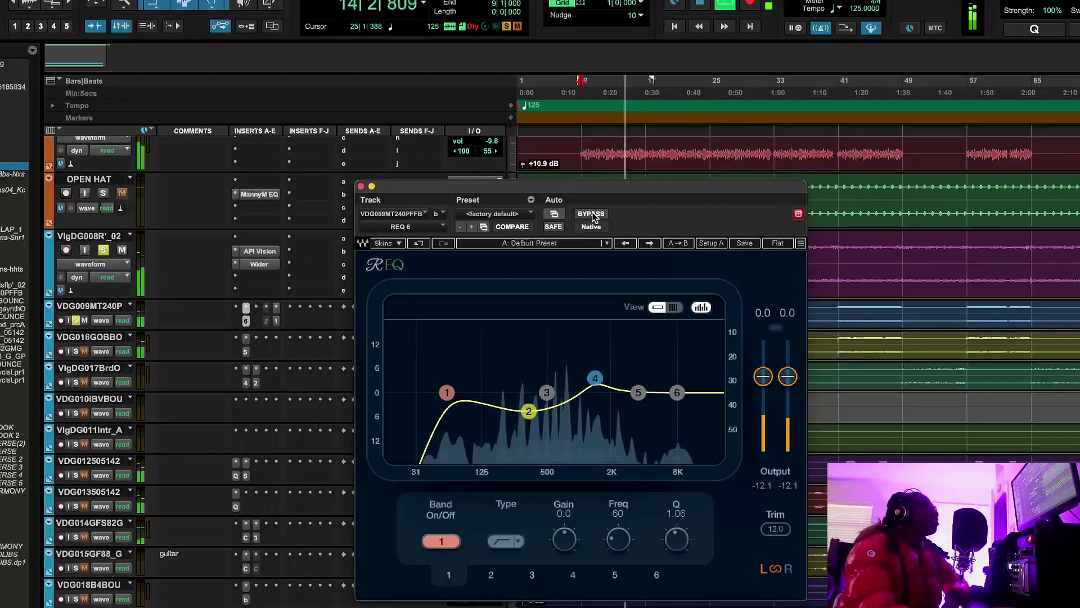
click(591, 215)
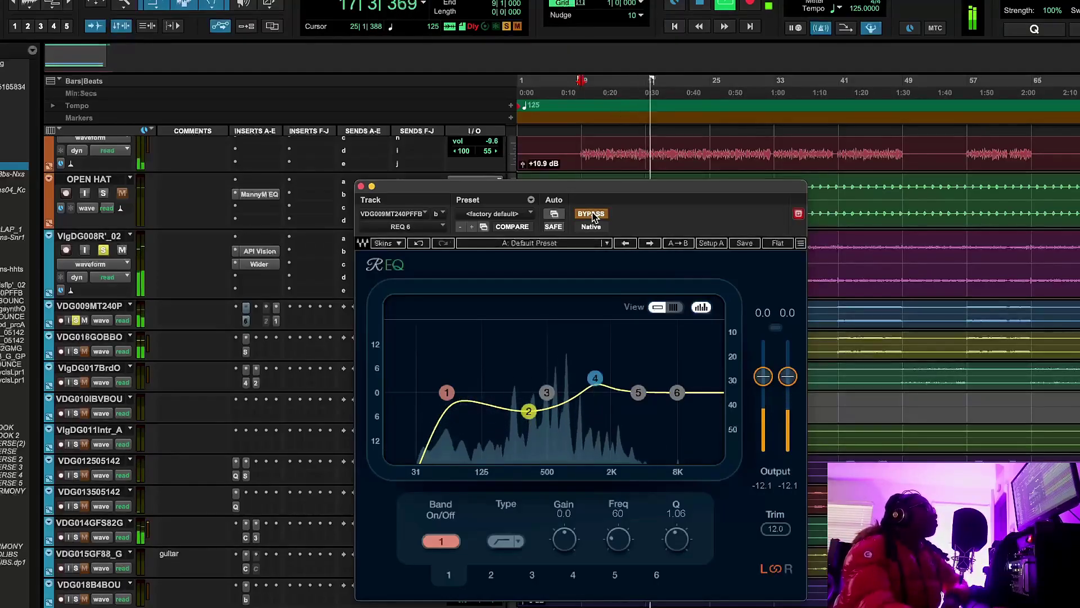
click(592, 214)
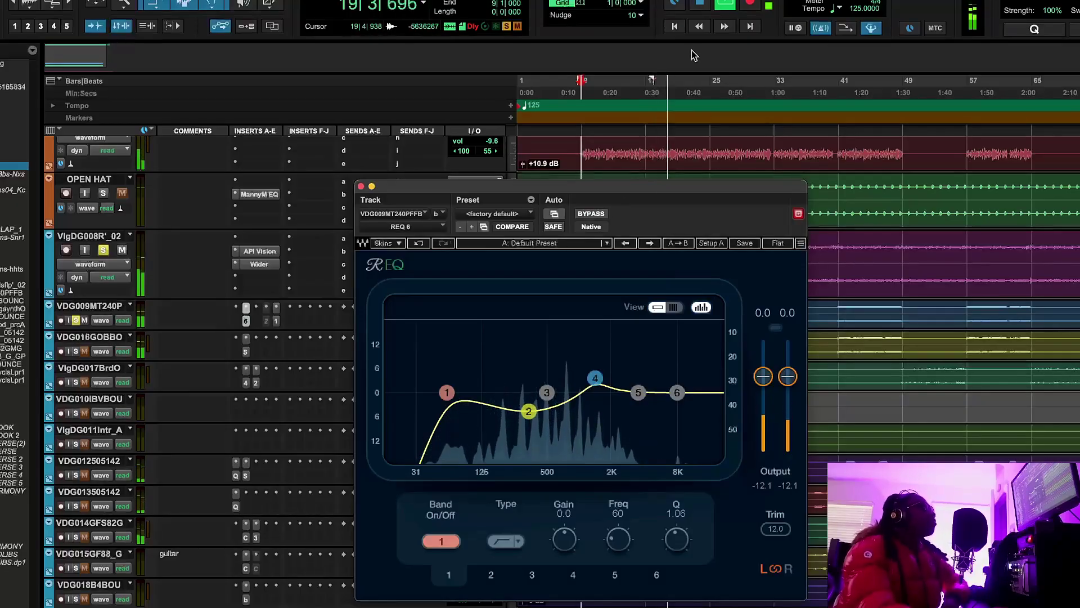
click(701, 4)
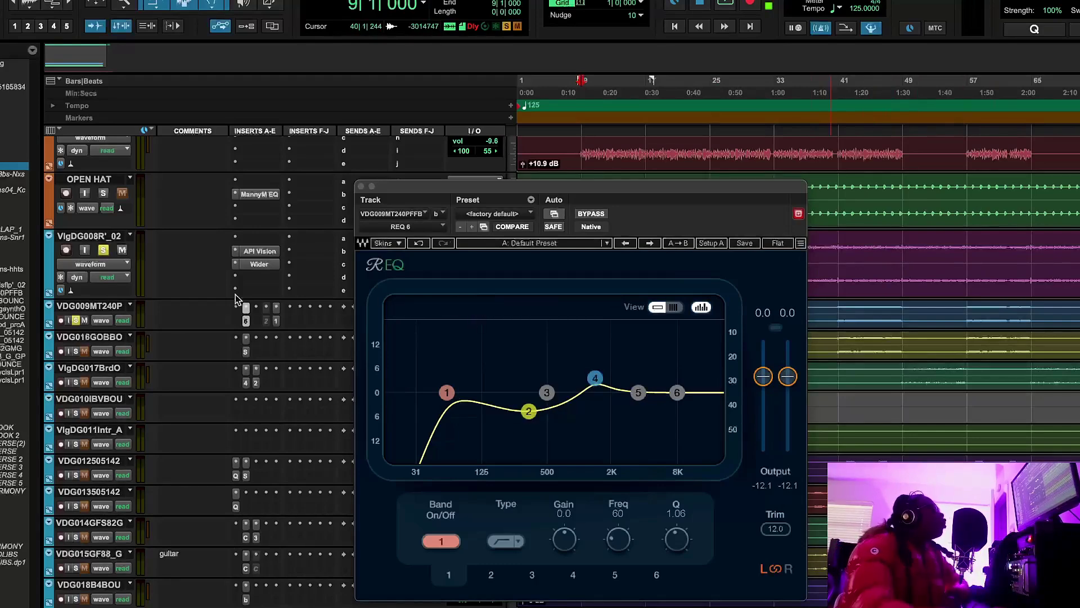
Examine the band 4 boost in the REQ 6 on the VDG009MT240P track
drag(507, 187, 186, 135)
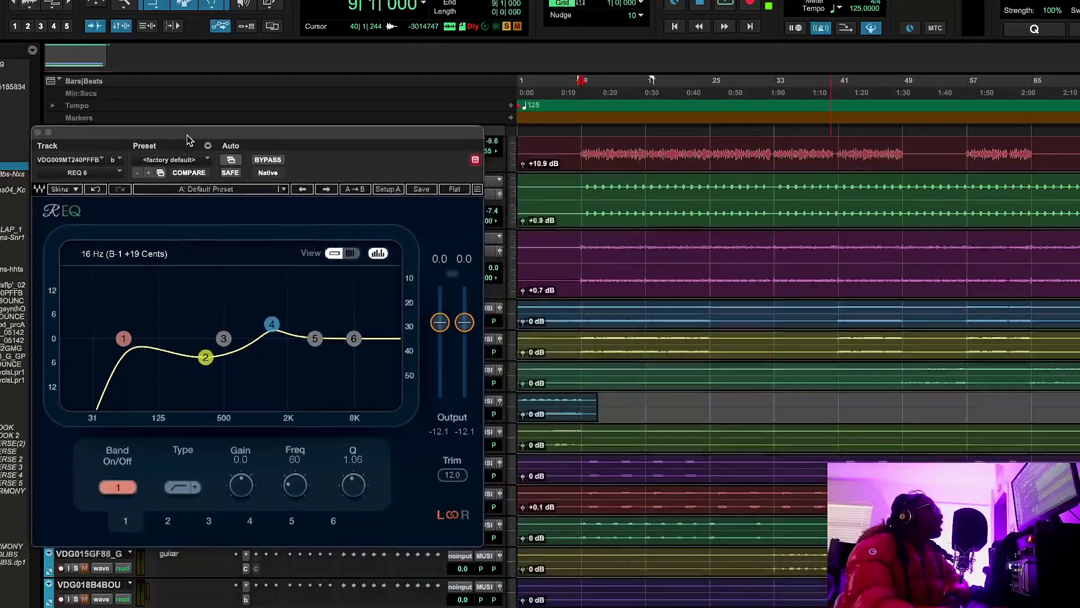
drag(323, 138, 626, 196)
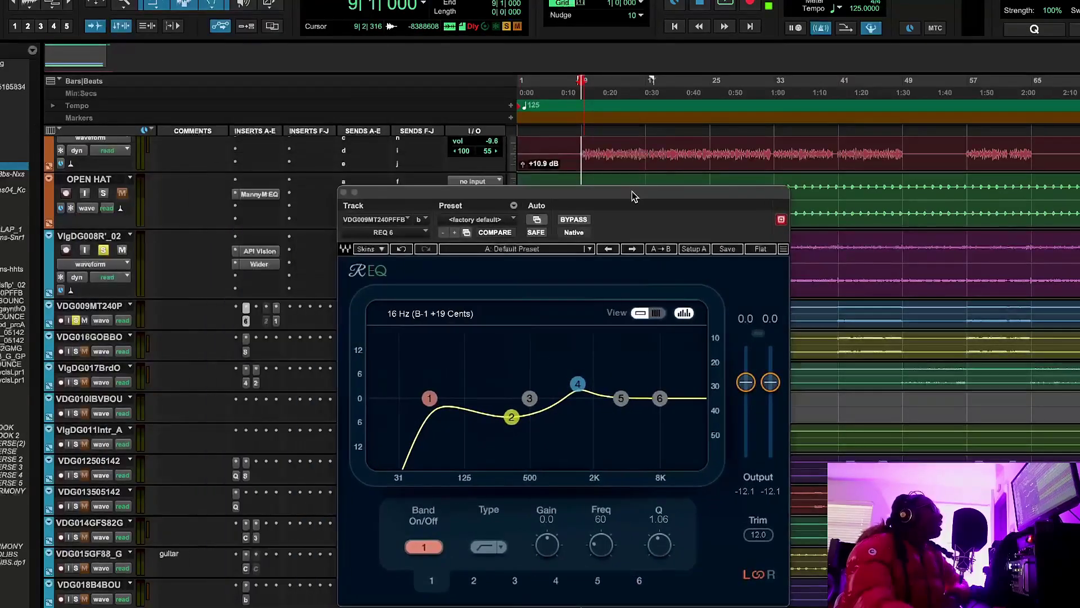
click(580, 389)
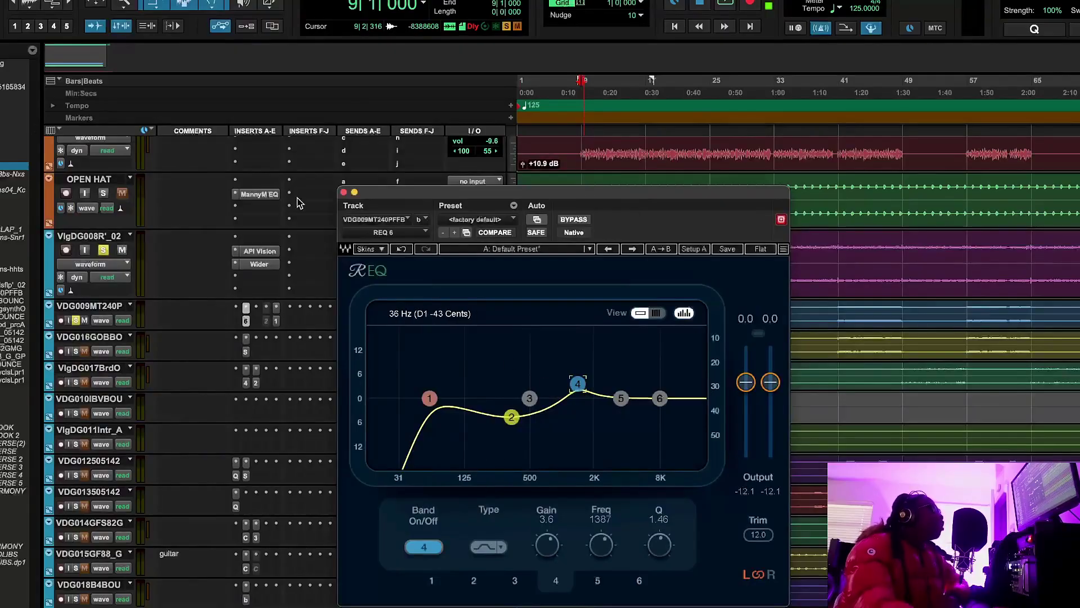
Open Wider on the VlgDG008R'_02 track and compare playback with it bypassed and active, leaving it active
click(276, 263)
drag(591, 194, 561, 300)
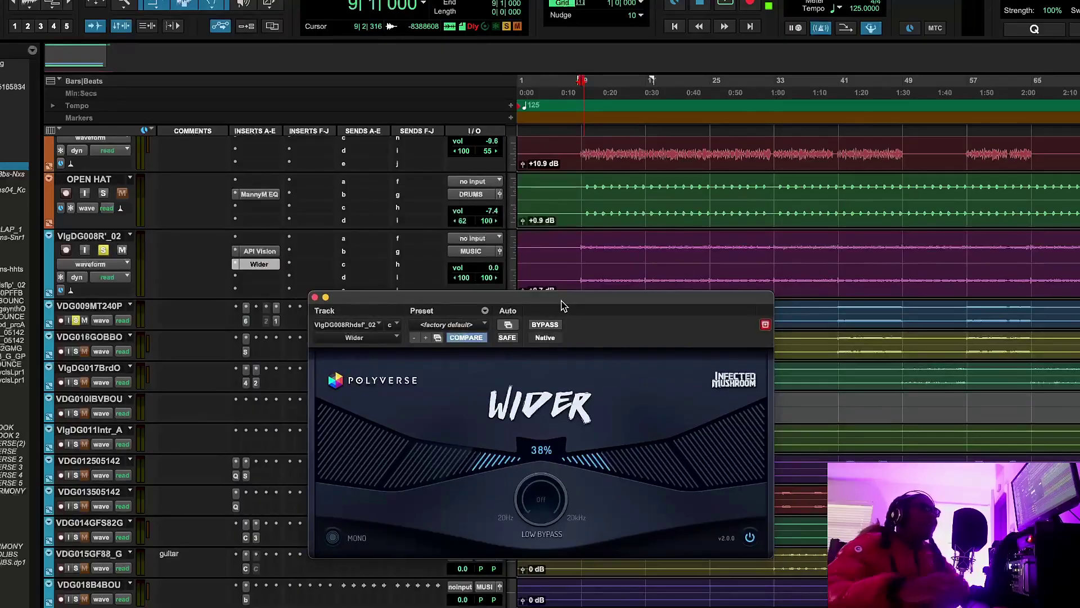
click(726, 5)
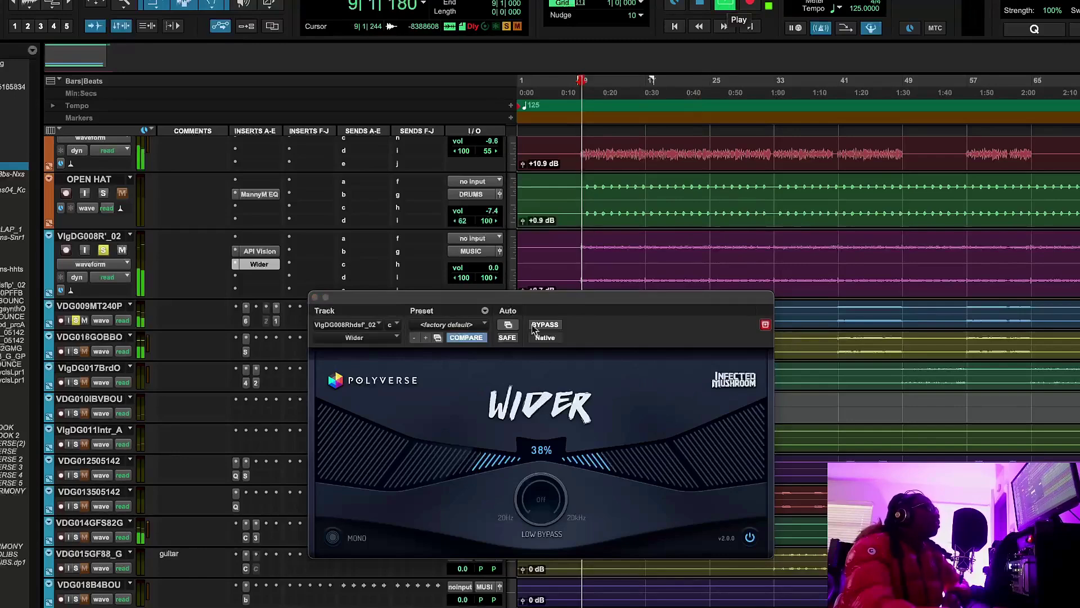
click(543, 325)
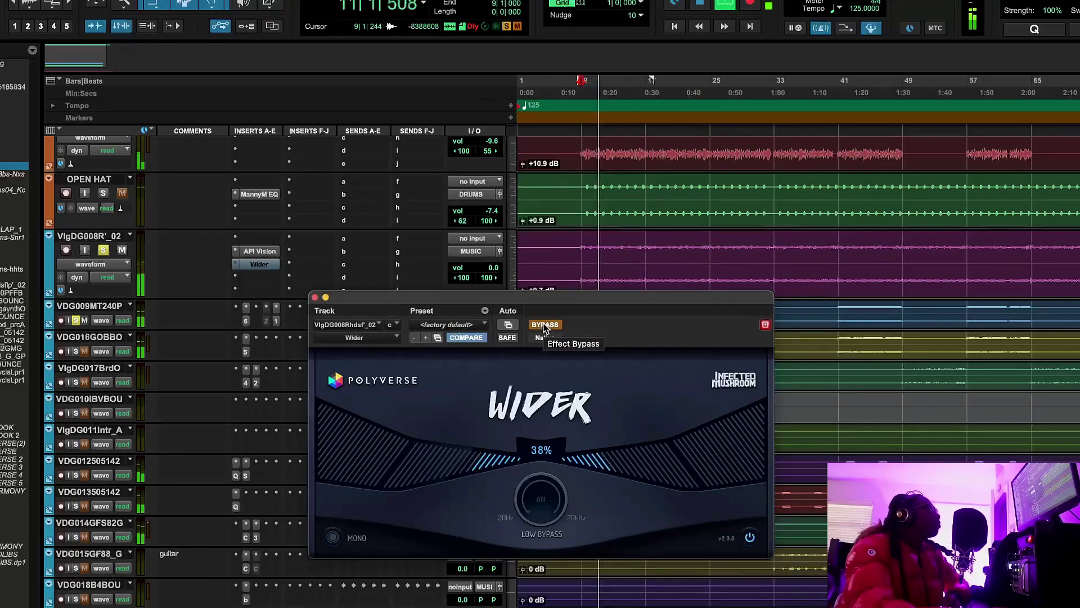
click(544, 325)
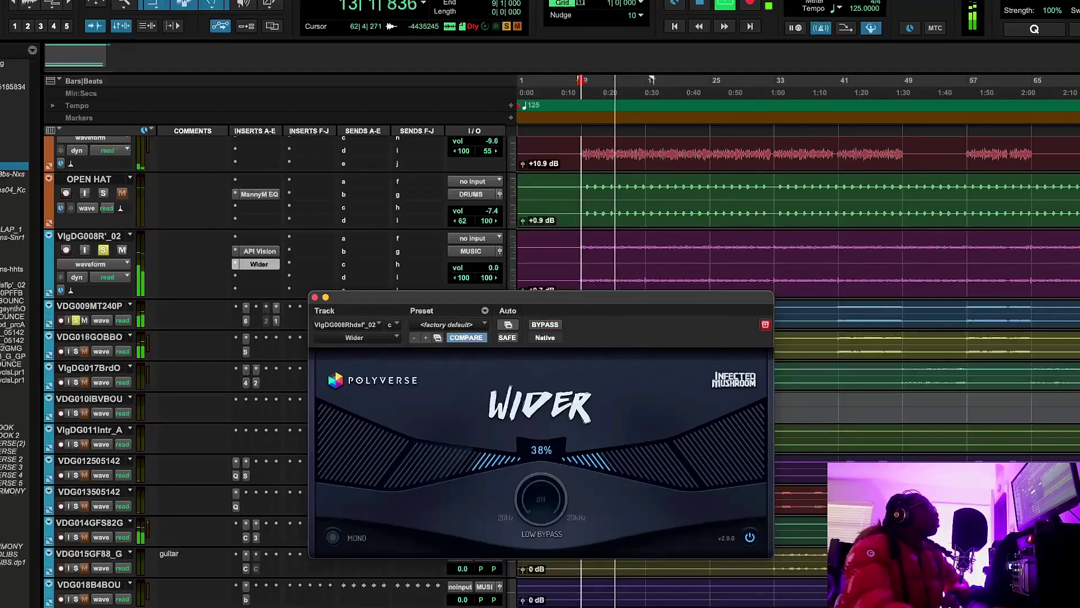
Add the 808, KICK, CLAP, CLAP.dup1, SNARE, HI HAT and OPEN HAT tracks to the solo during playback
scroll(772, 271, up, 15)
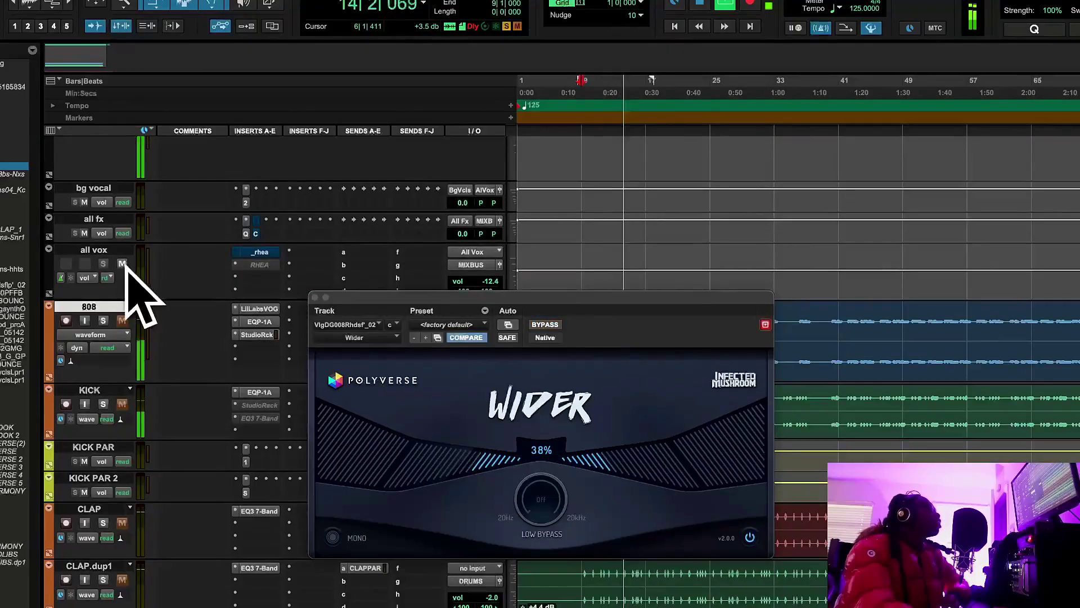
click(102, 320)
click(103, 404)
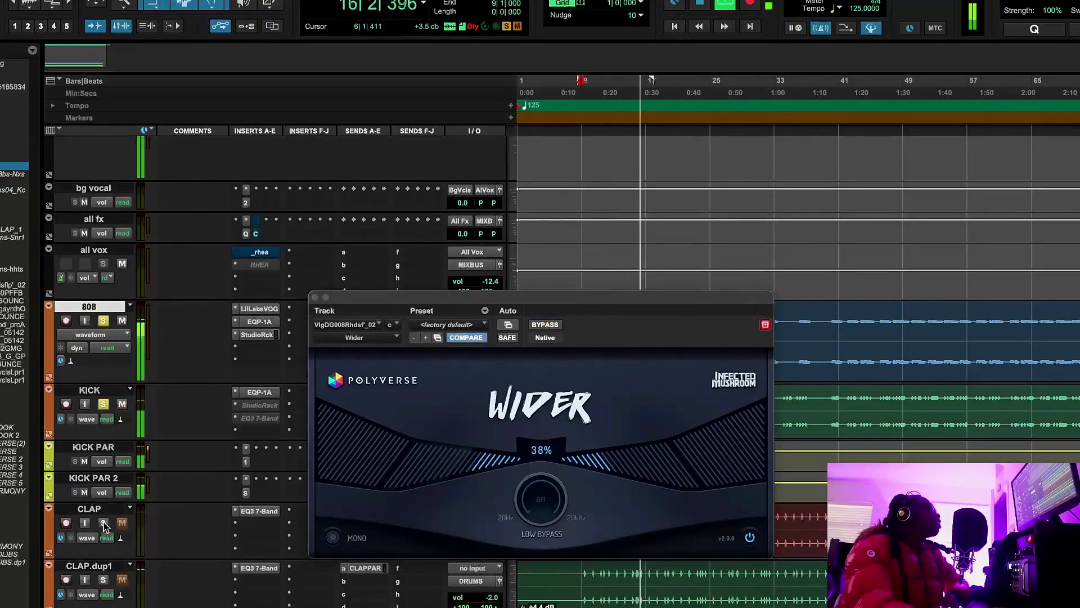
click(103, 580)
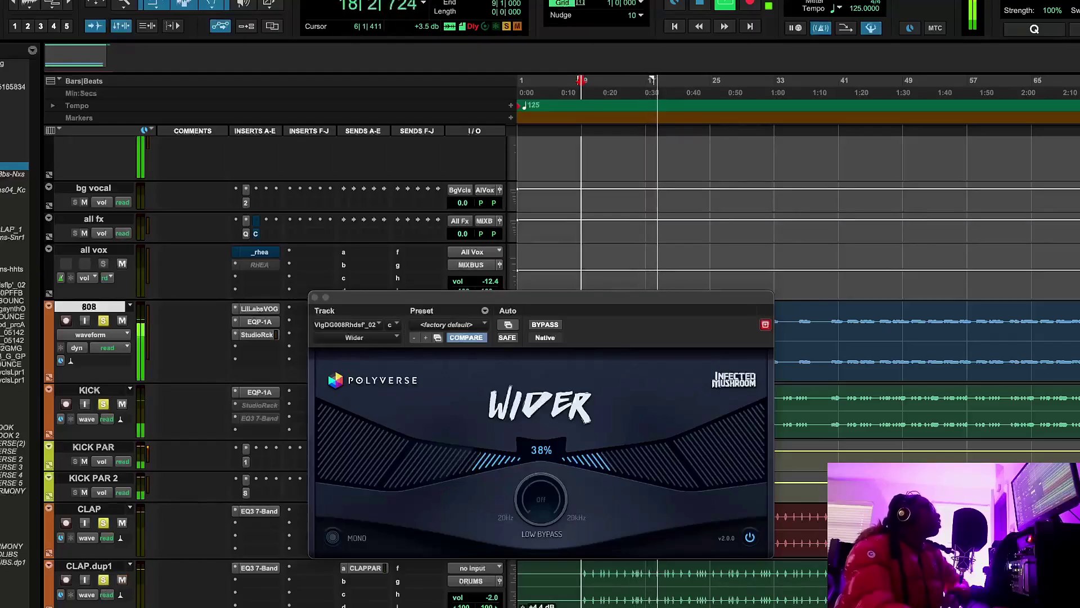
scroll(214, 340, down, 10)
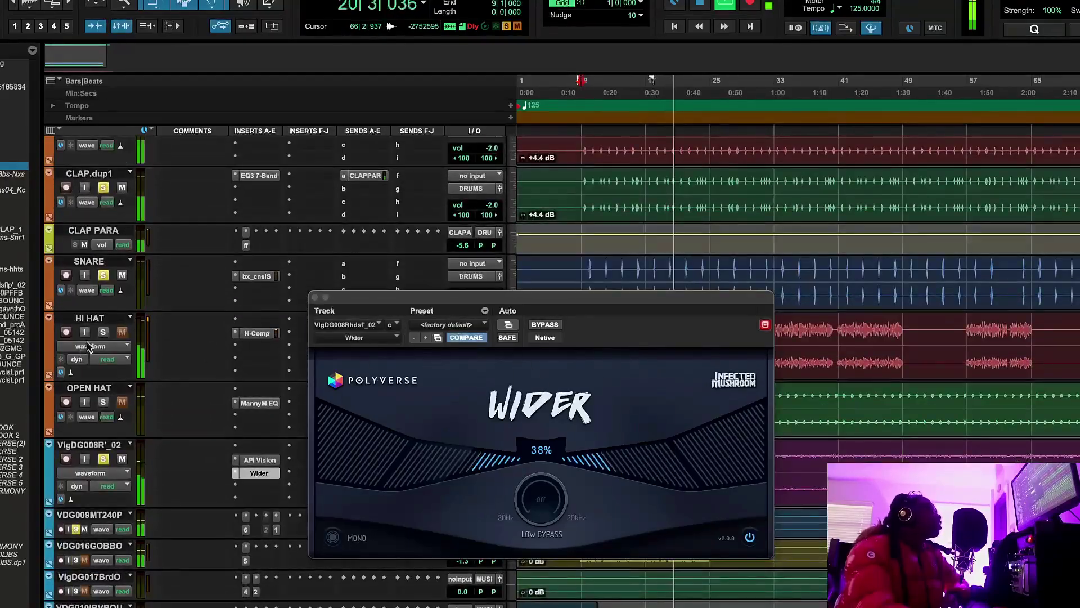
click(105, 402)
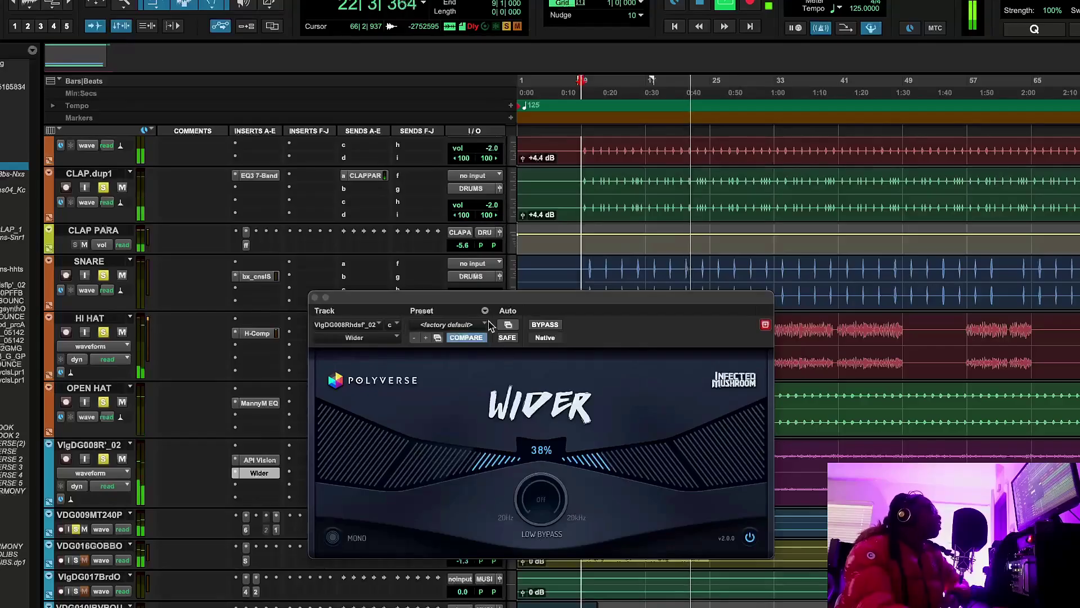
Compare the soloed drums and music with Wider bypassed and active, leaving it active
click(547, 326)
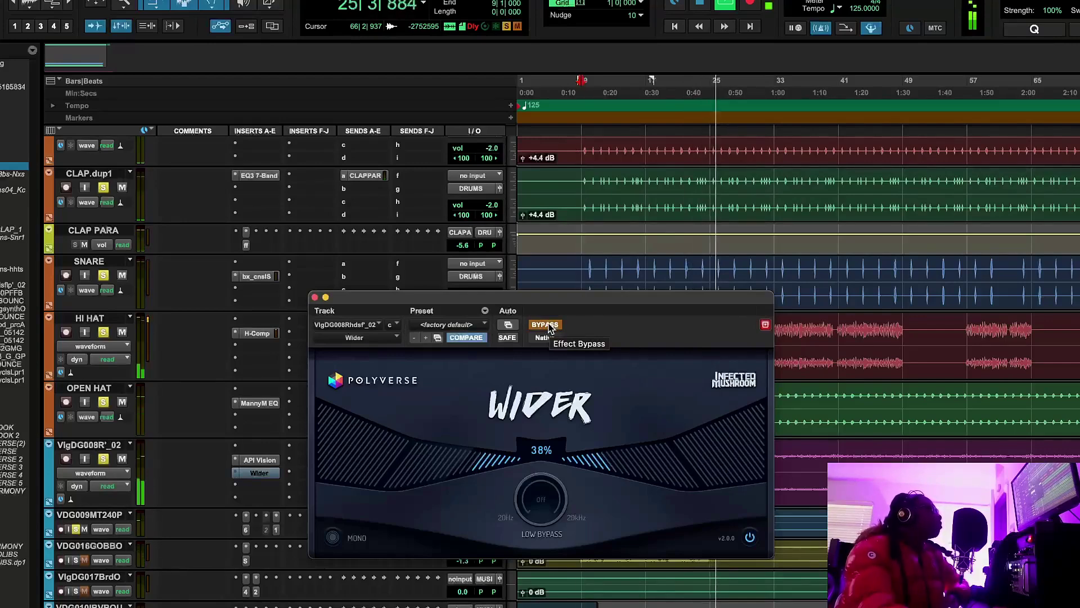
click(545, 325)
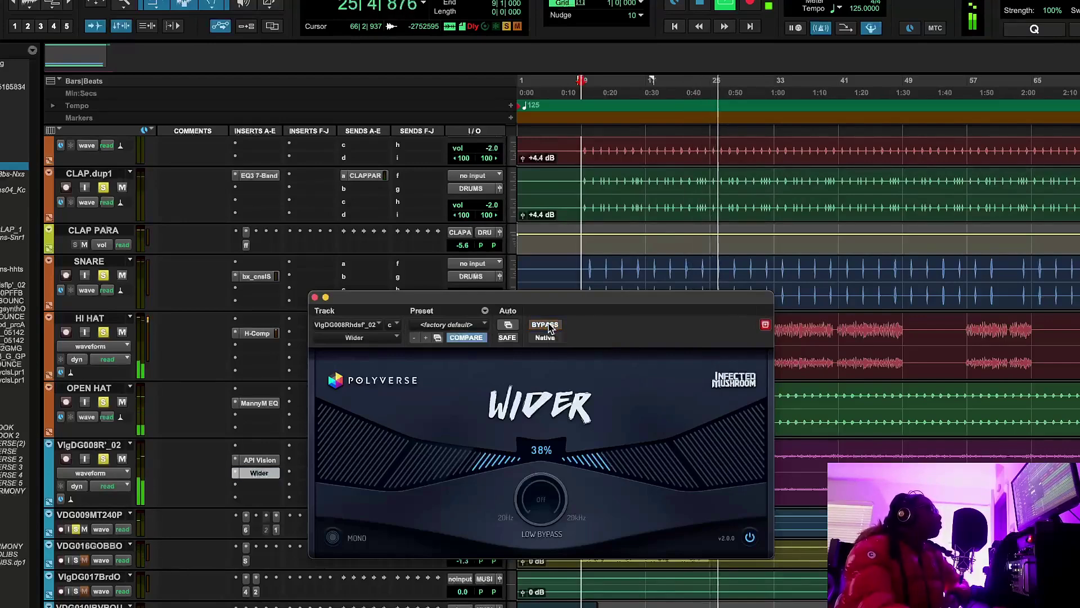
Stop playback and close the Wider plugin on the VlgDG008R'_02 track
click(700, 4)
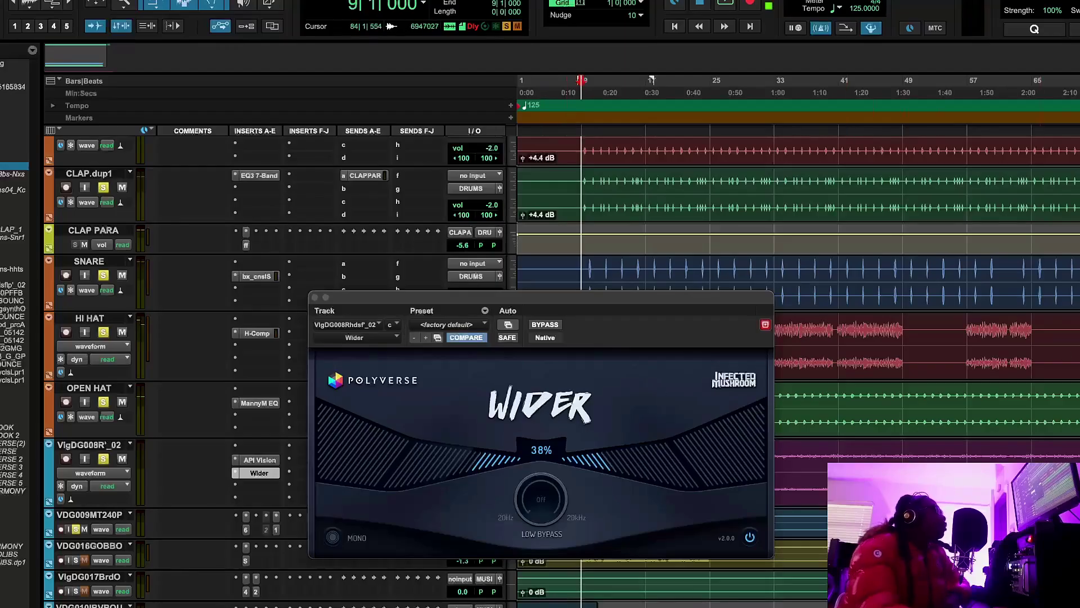
scroll(282, 225, down, 5)
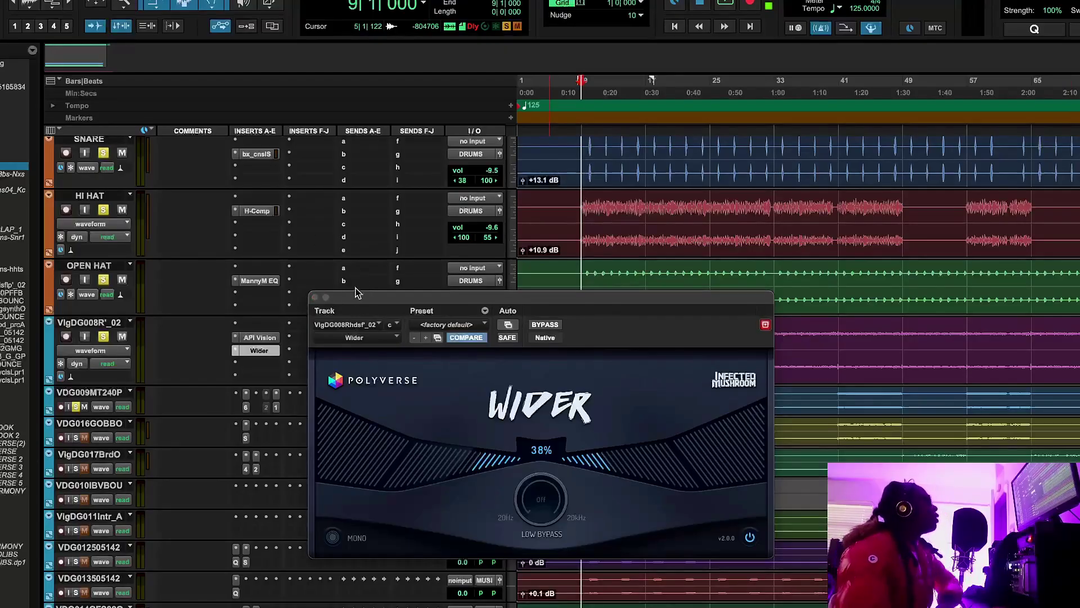
click(315, 296)
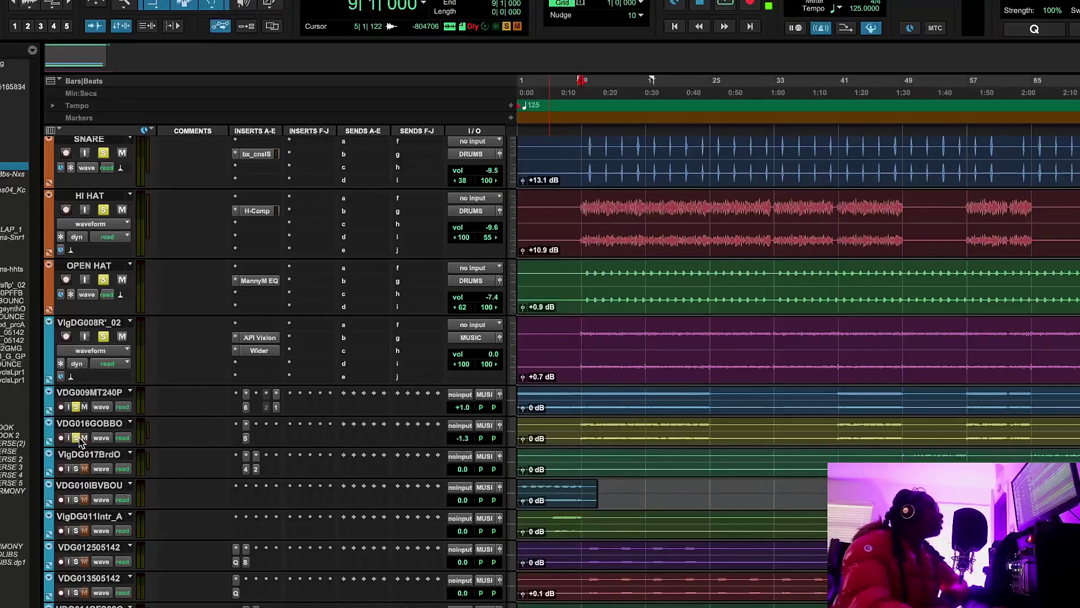
Open the SSLChannel on the VDG016GOBBO track, briefly checking the REQ 6 on VDG009MT240P before returning to it
click(245, 438)
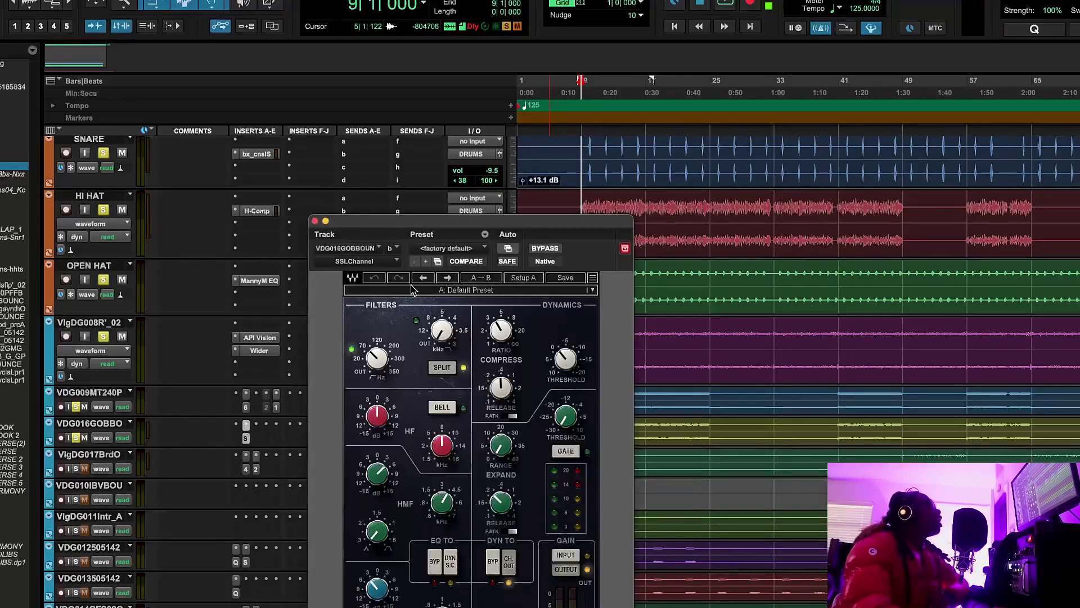
drag(446, 224, 395, 109)
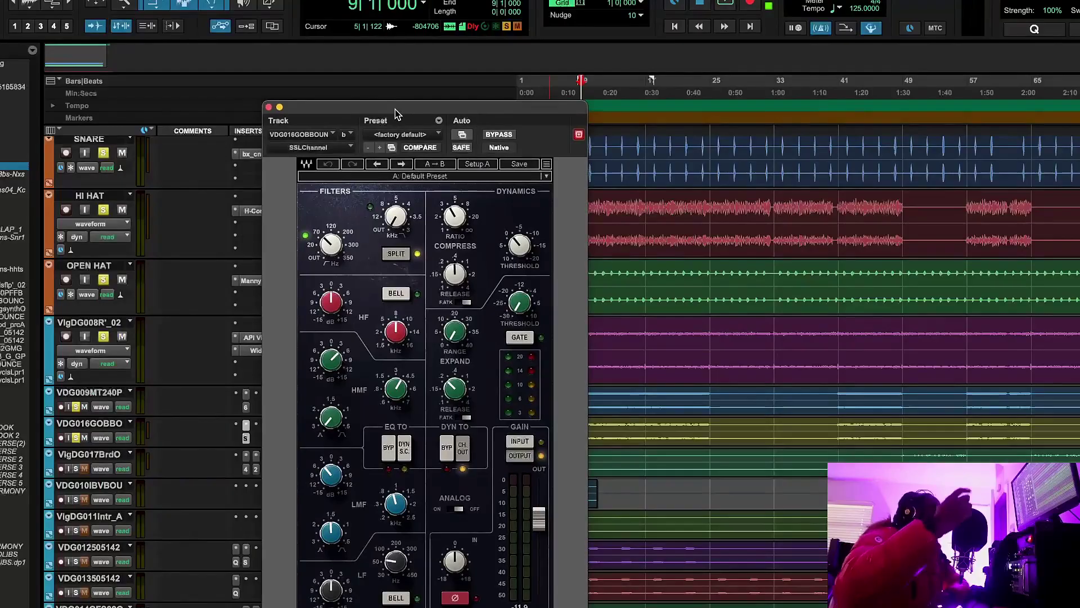
drag(458, 111, 610, 124)
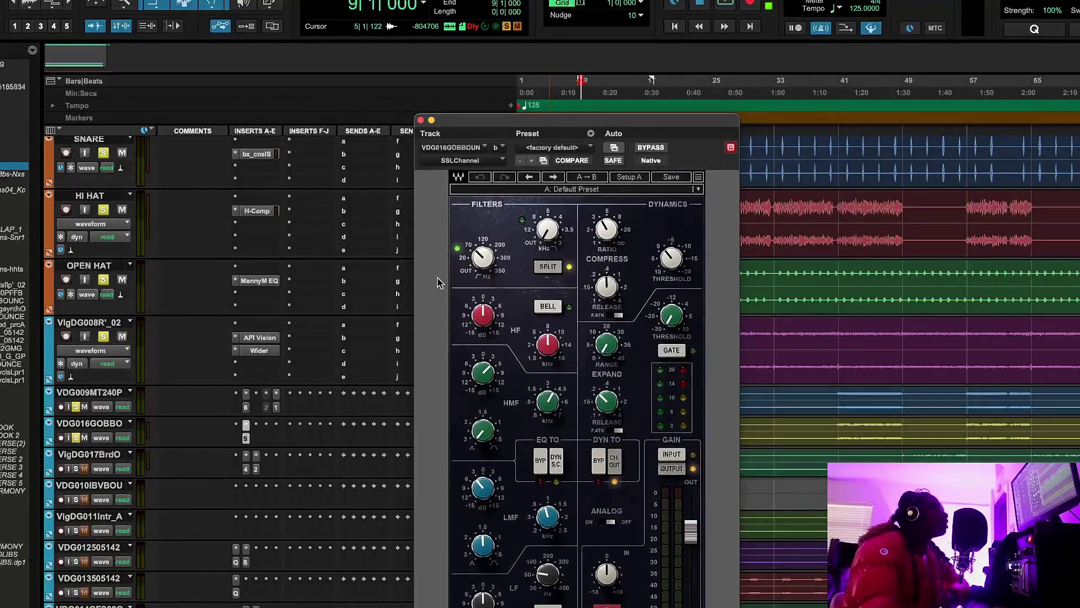
click(245, 412)
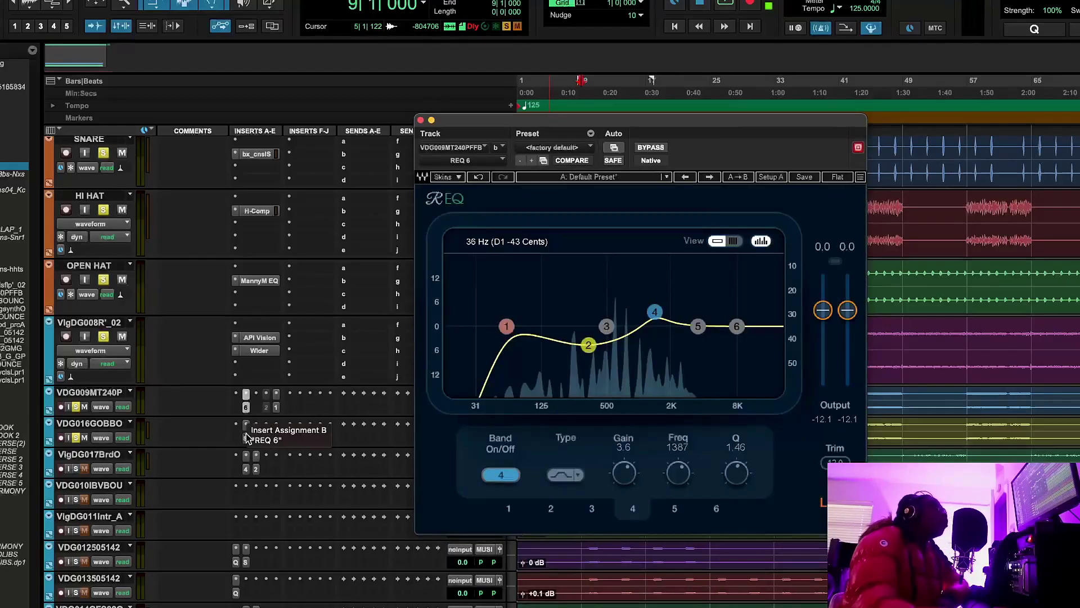
click(246, 438)
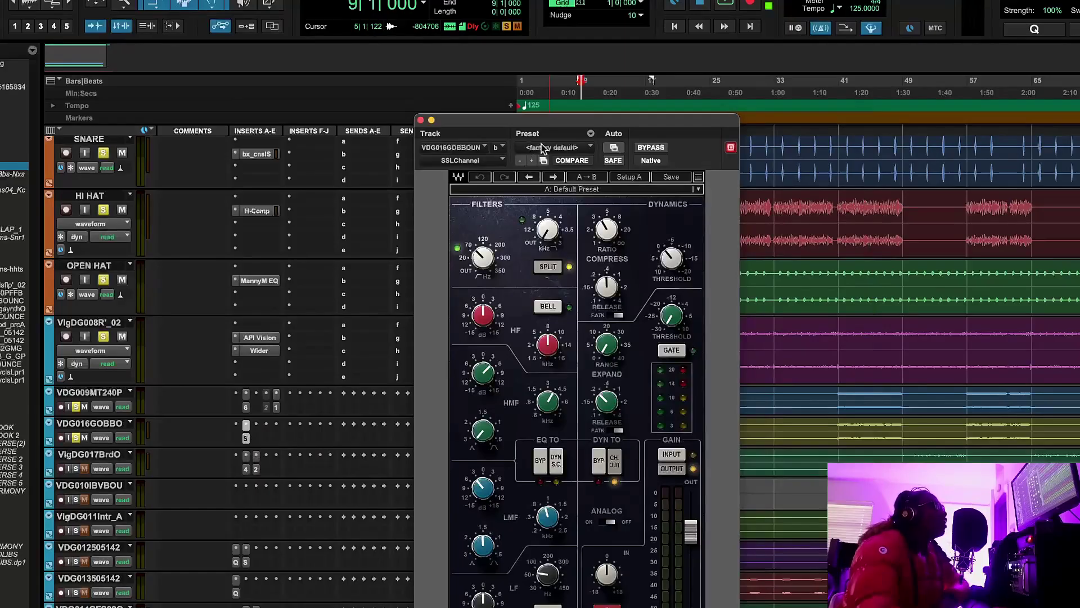
drag(551, 125, 445, 128)
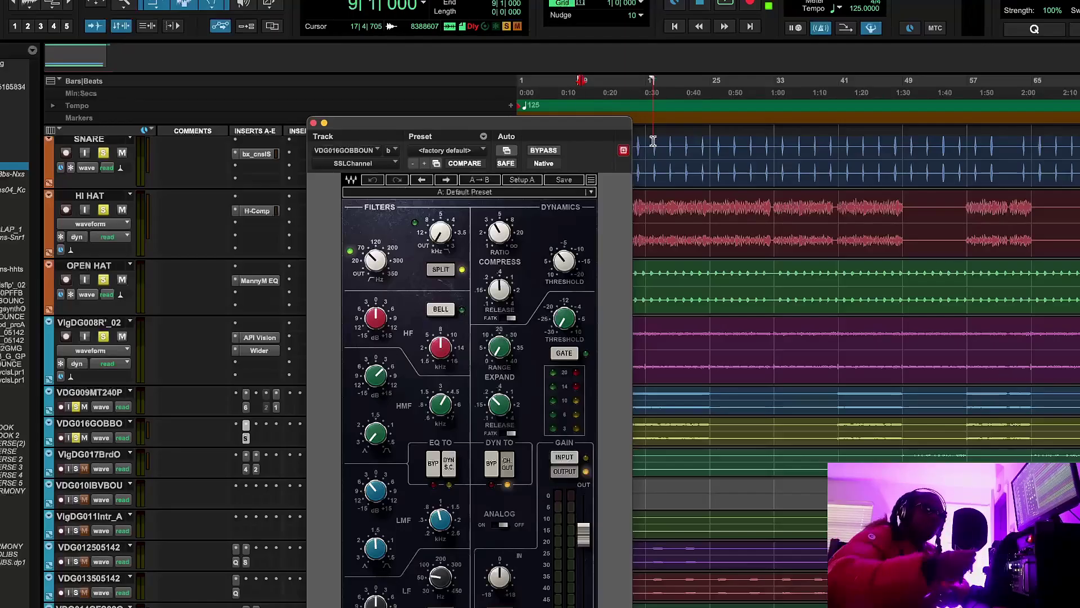
Play the soloed tracks and compare the sound with SSLChannel bypassed and active, leaving it active
key(space)
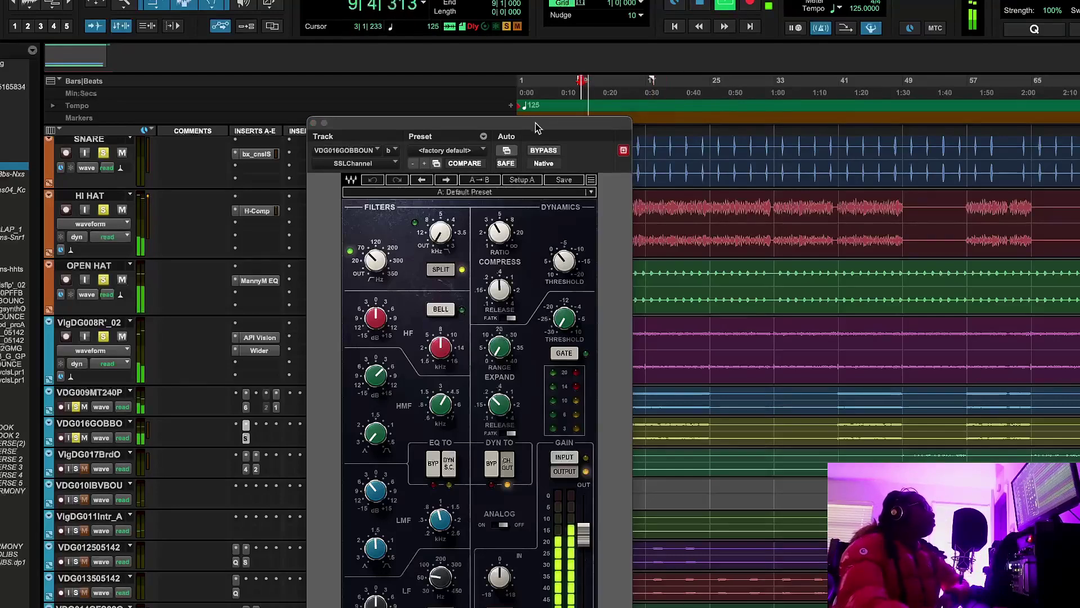
drag(495, 127, 413, 133)
click(455, 153)
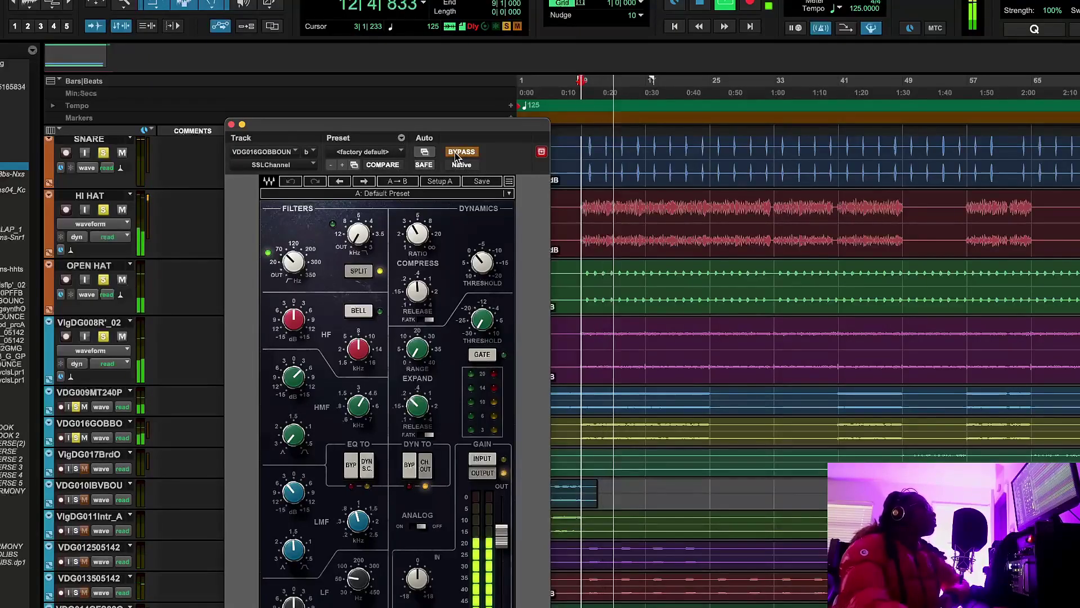
click(457, 153)
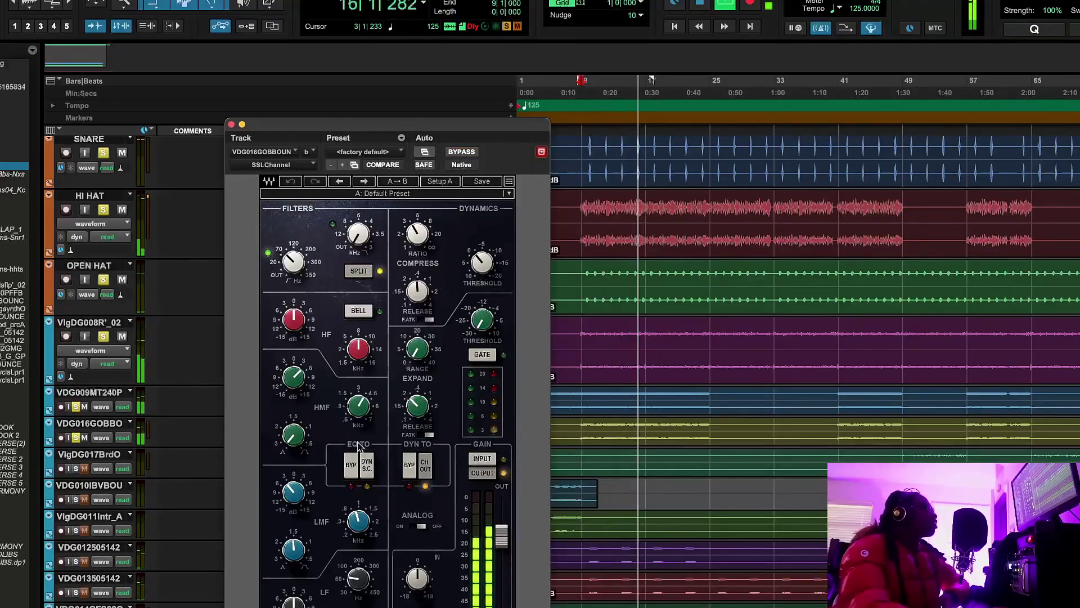
Try raising the SSLChannel output fader during playback, undo that change and stop playback
drag(502, 534, 501, 522)
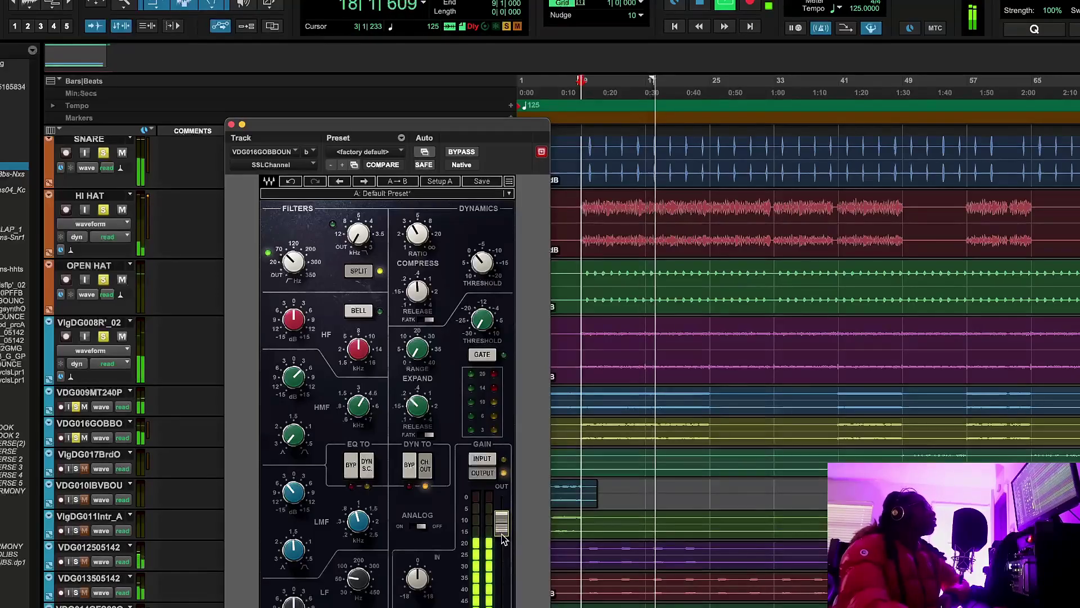
click(289, 184)
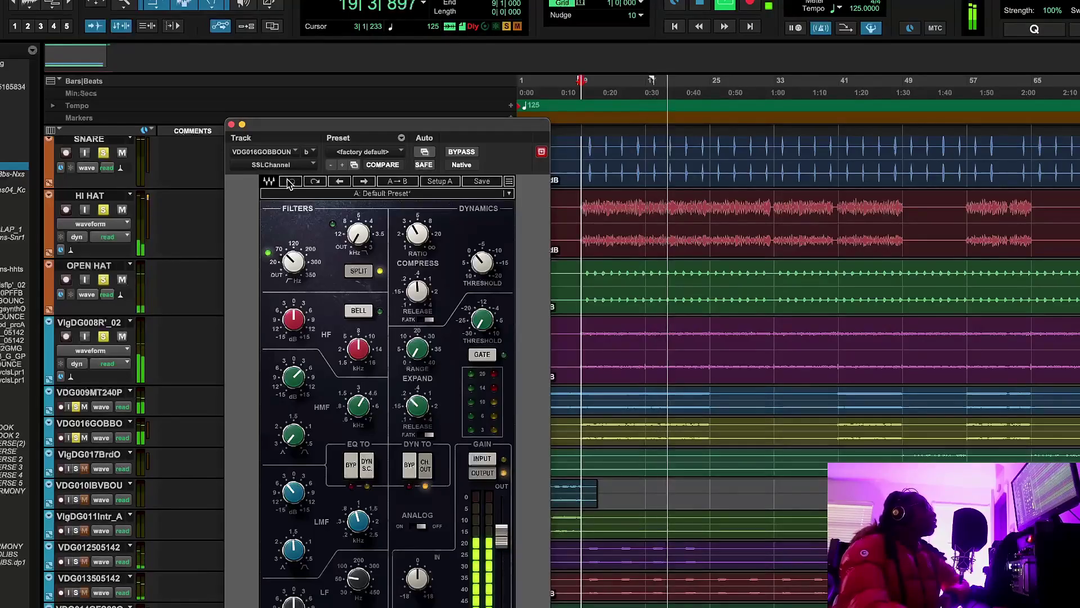
click(701, 6)
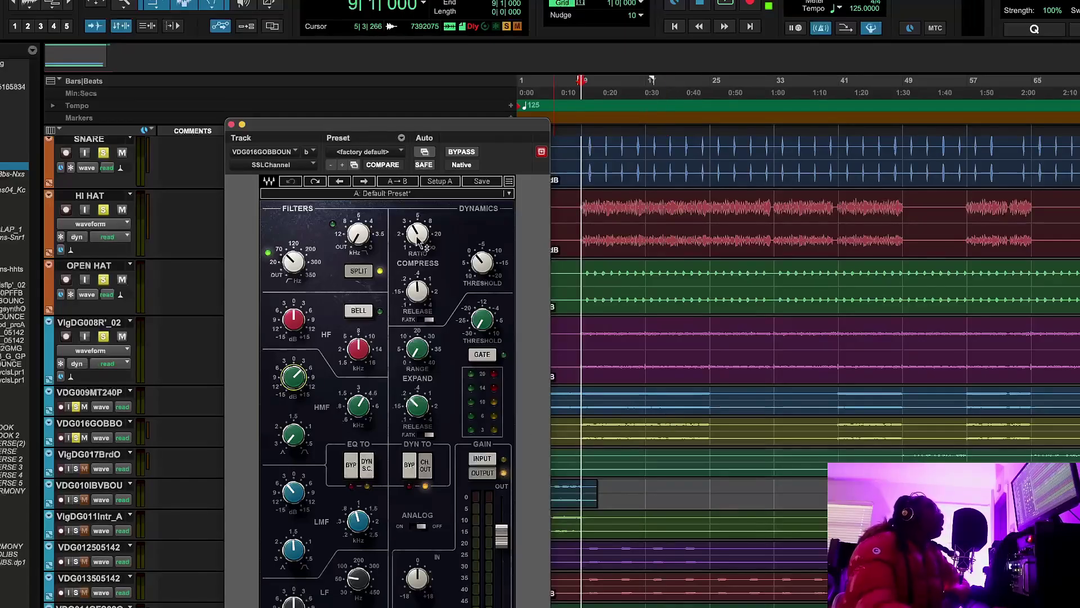
Examine the compressor ratio and the dynamics meter in SSLChannel on the VDG016GOBBO track, and close the plugin
mouse_move(420, 241)
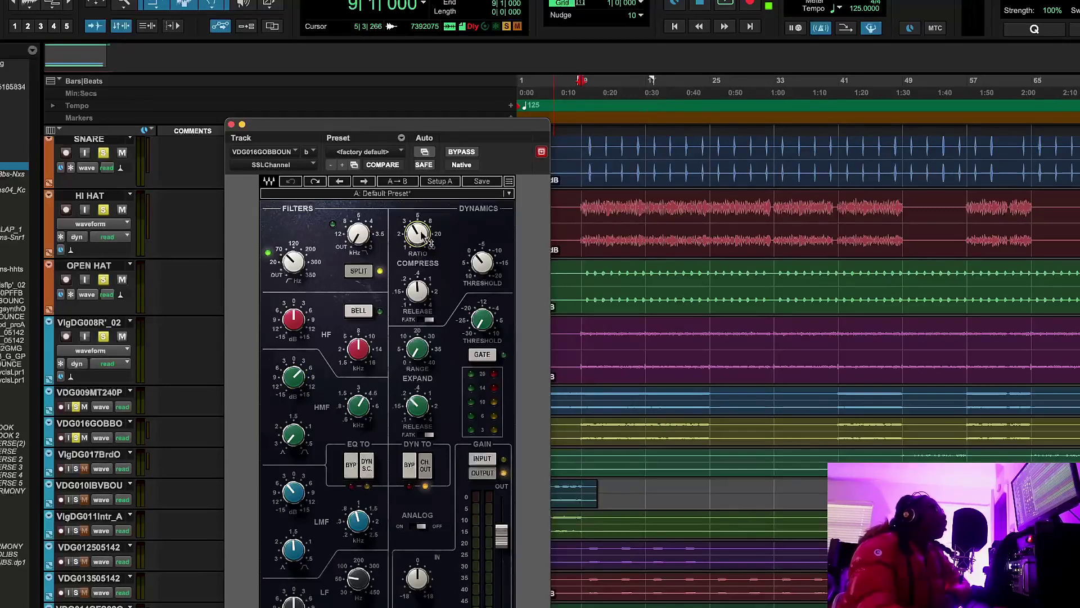
drag(431, 242, 431, 228)
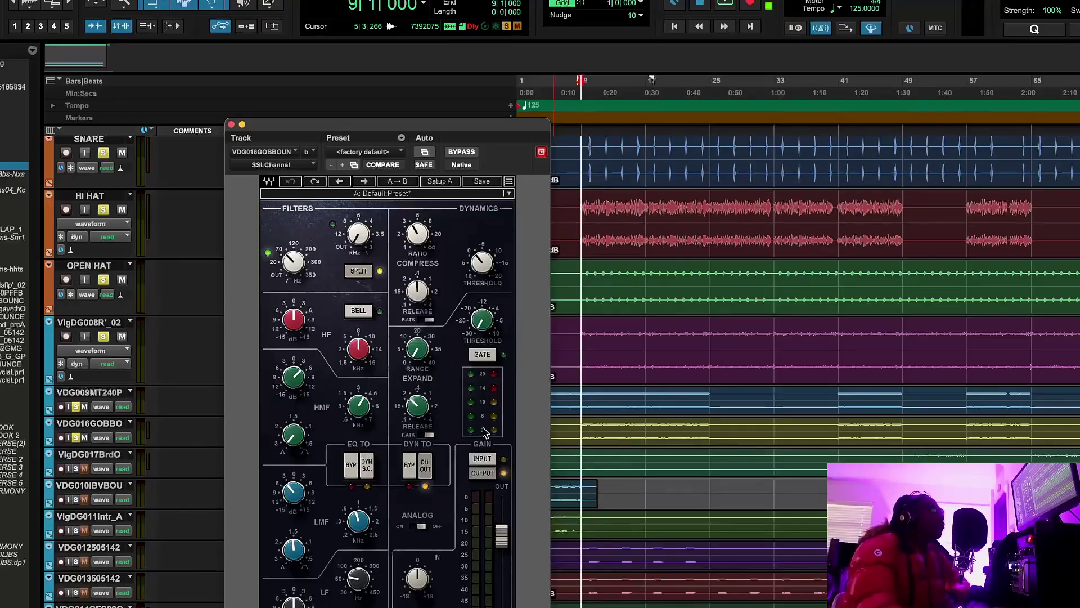
click(232, 124)
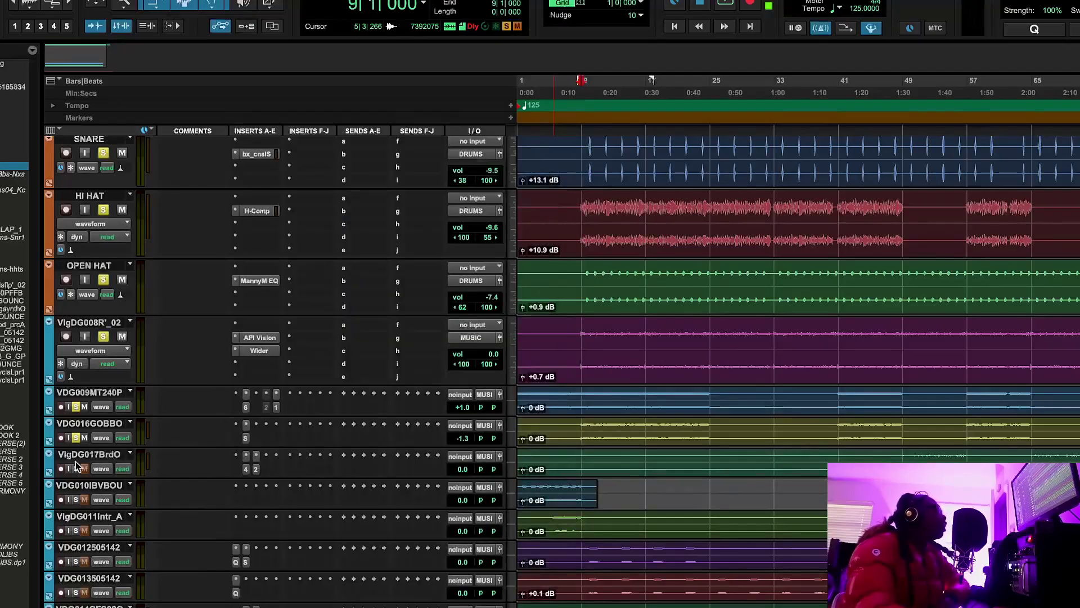
click(246, 425)
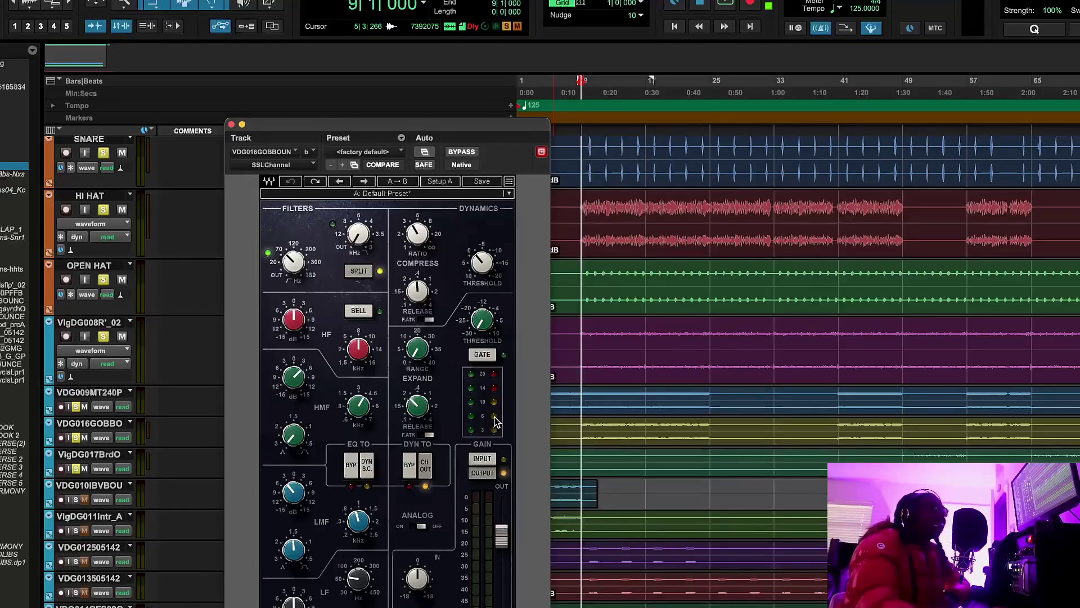
click(230, 124)
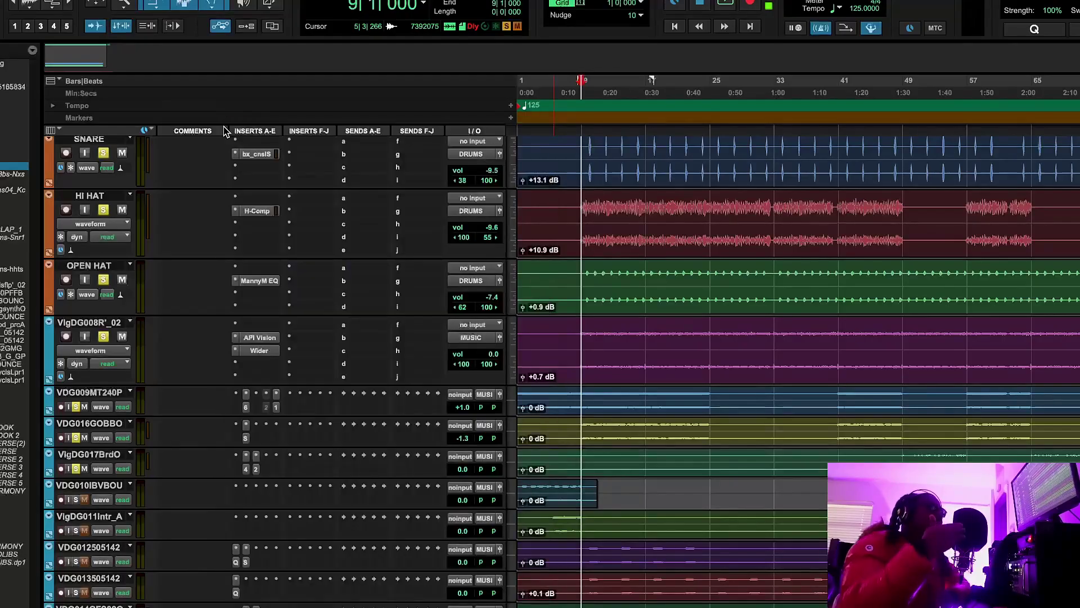
Open the REQ 4 on the VlgDG017BrdO track and place its window over the track controls, clear of the later timeline
click(247, 469)
drag(410, 144, 948, 183)
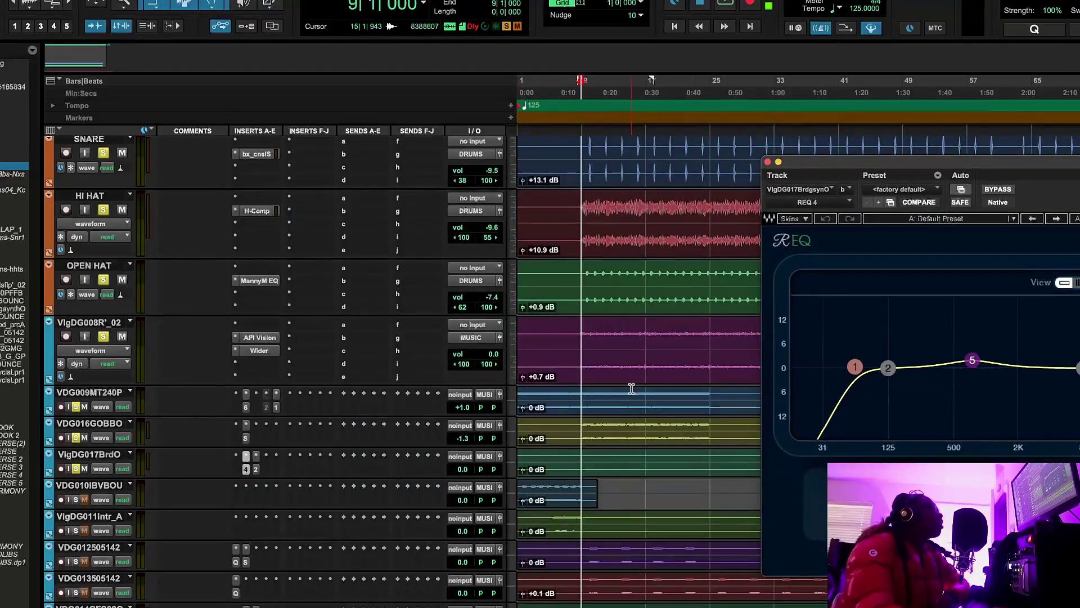
drag(815, 165, 307, 130)
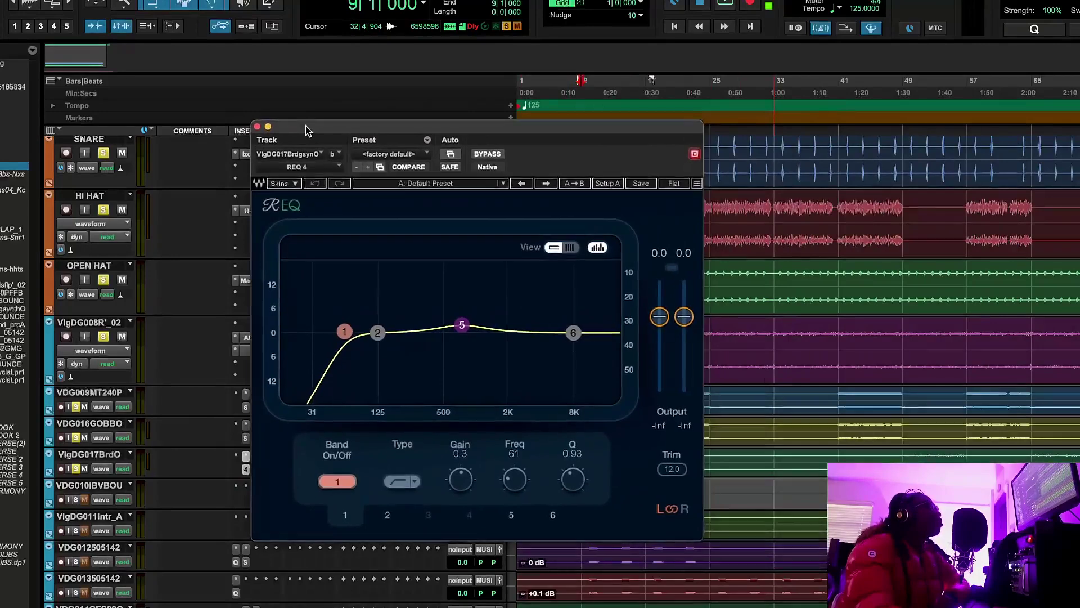
Set the playback start to bar 49 and zoom the timeline in around the VlgDG017BrdO clips
click(904, 97)
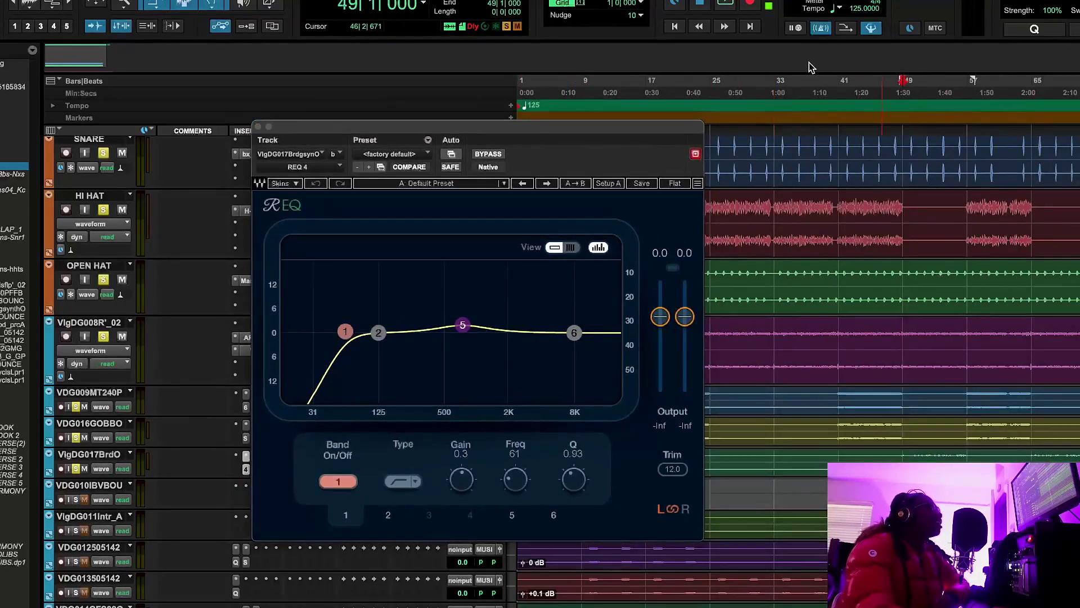
click(904, 398)
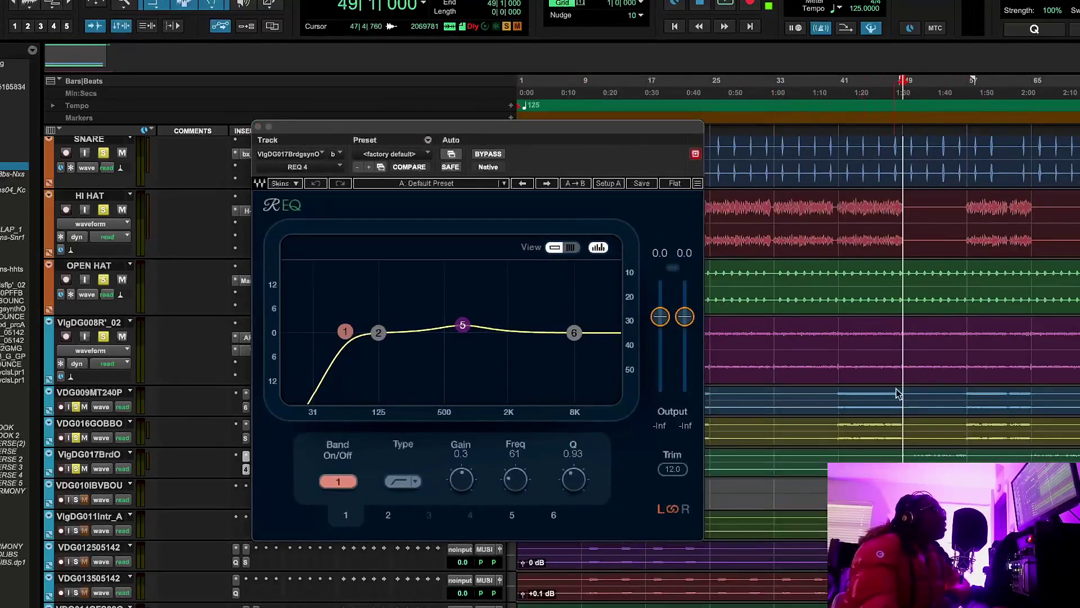
scroll(868, 387, down, 6)
scroll(869, 387, up, 5)
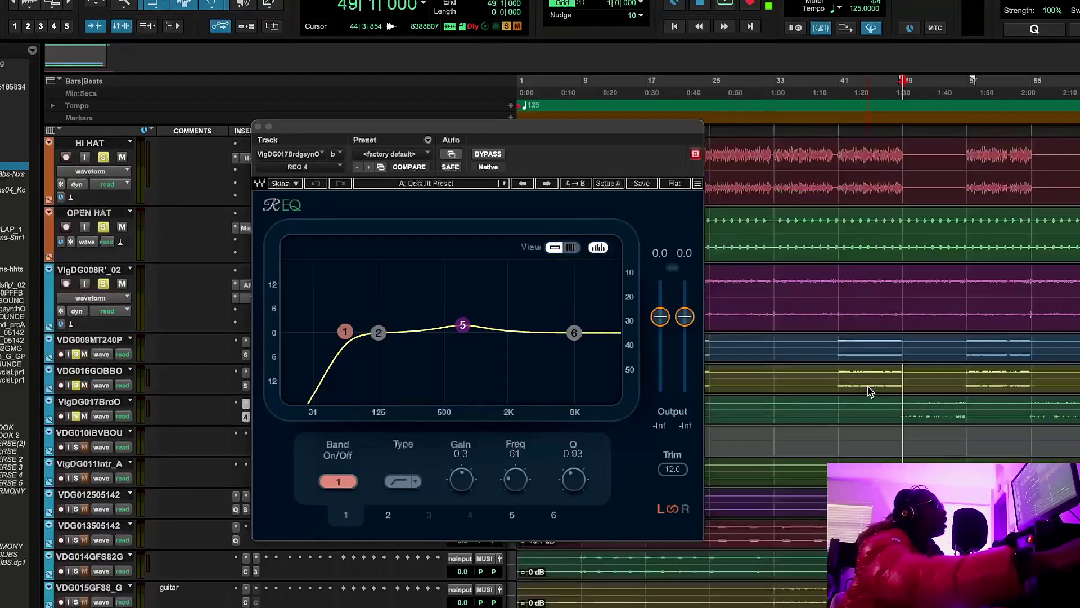
scroll(869, 388, down, 1)
scroll(868, 388, right, 3)
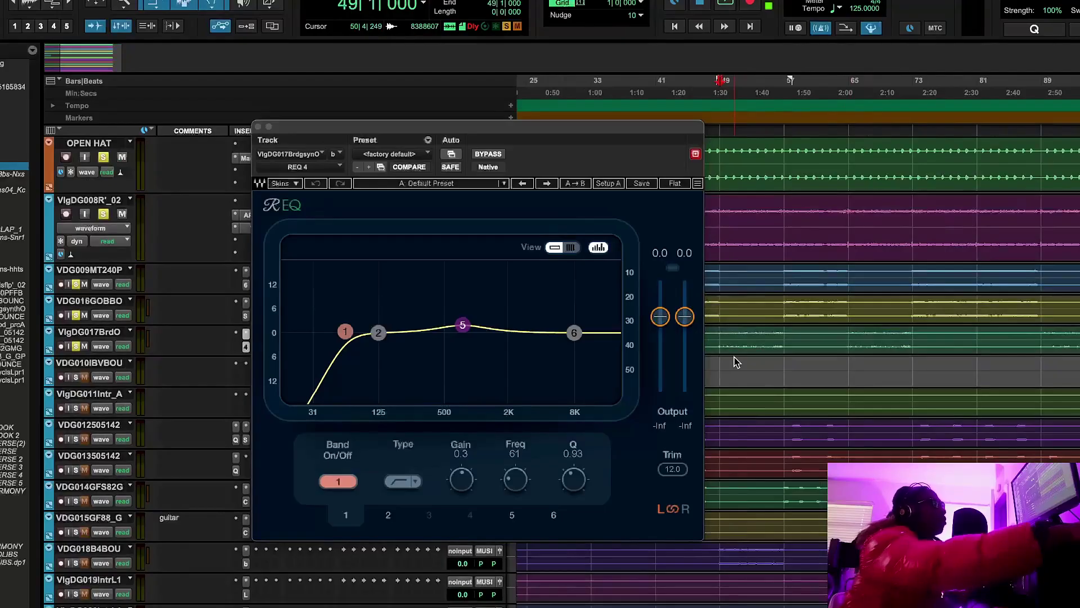
key(t)
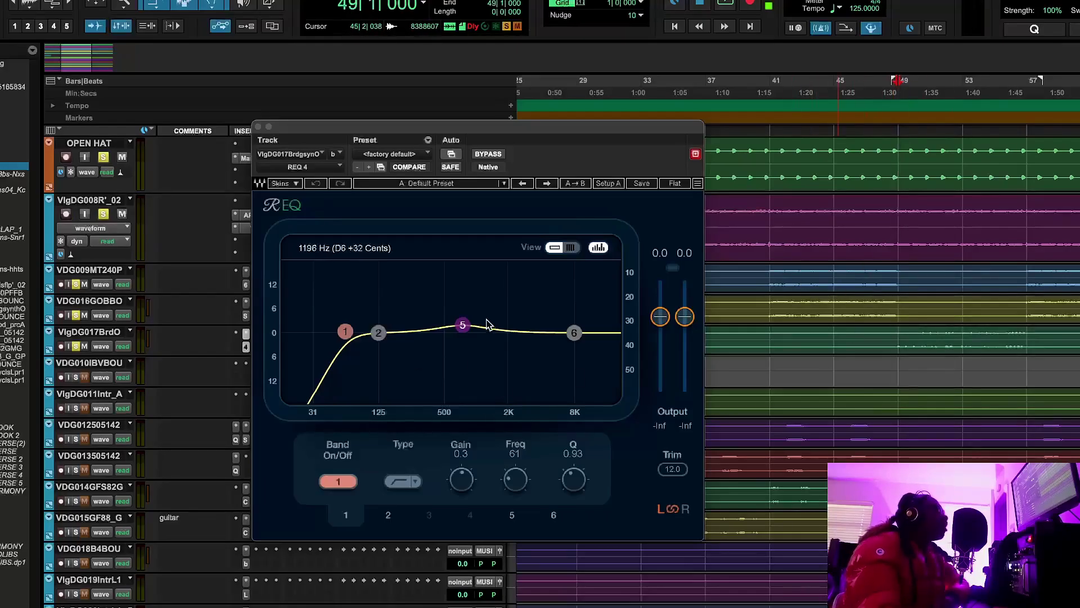
Select band 5 in the REQ 4 and compare playback with the EQ bypassed and active, leaving it active
click(463, 326)
click(258, 126)
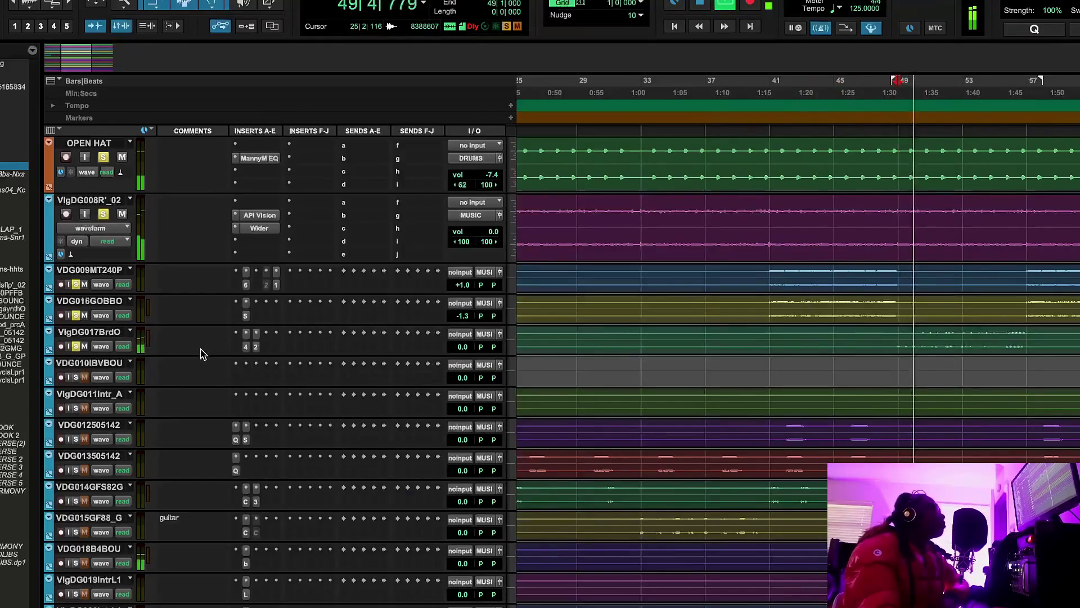
click(248, 344)
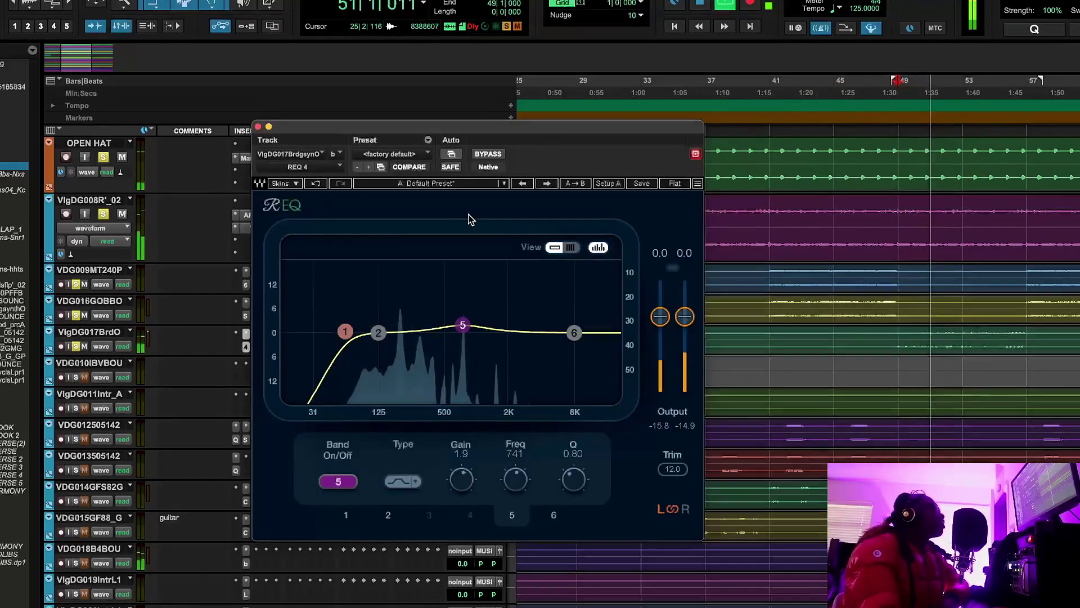
click(487, 155)
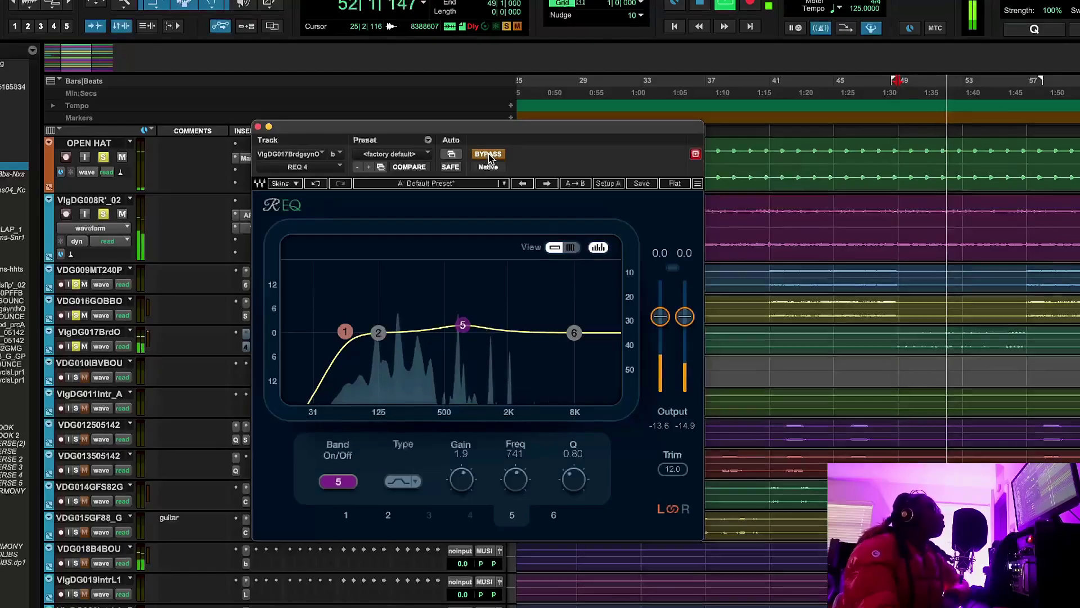
click(487, 155)
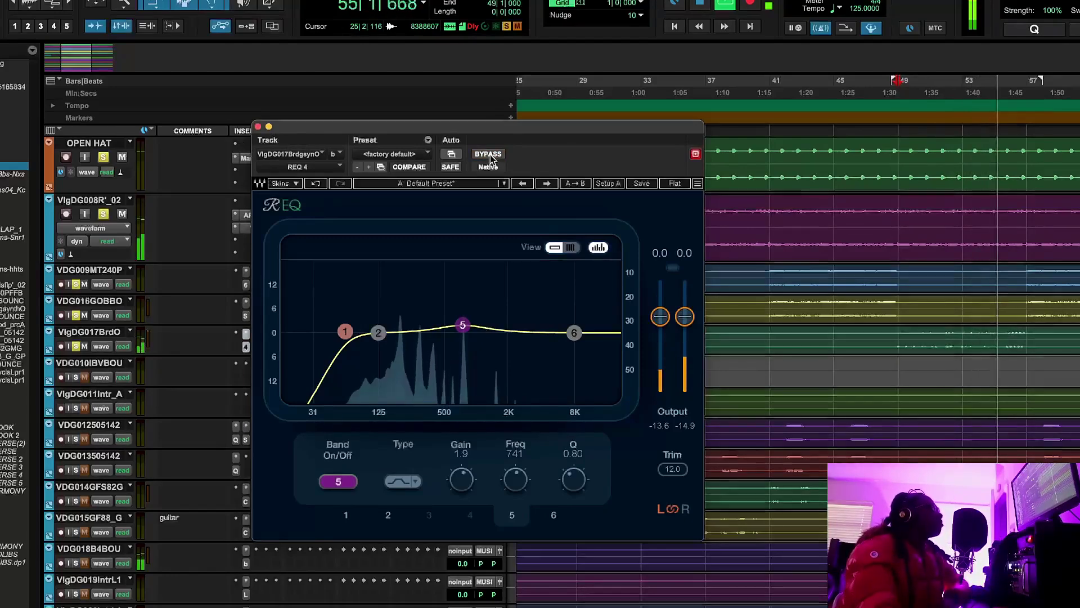
Replay from bar 49, compare the REQ 4 bypassed and active once more, and close it with the effect active
click(895, 105)
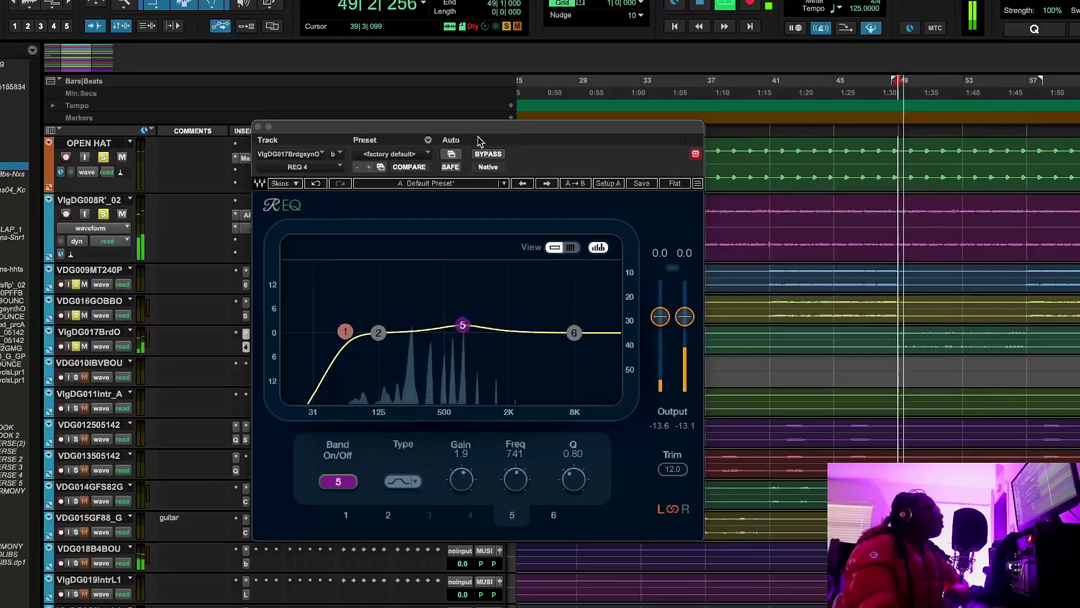
click(488, 155)
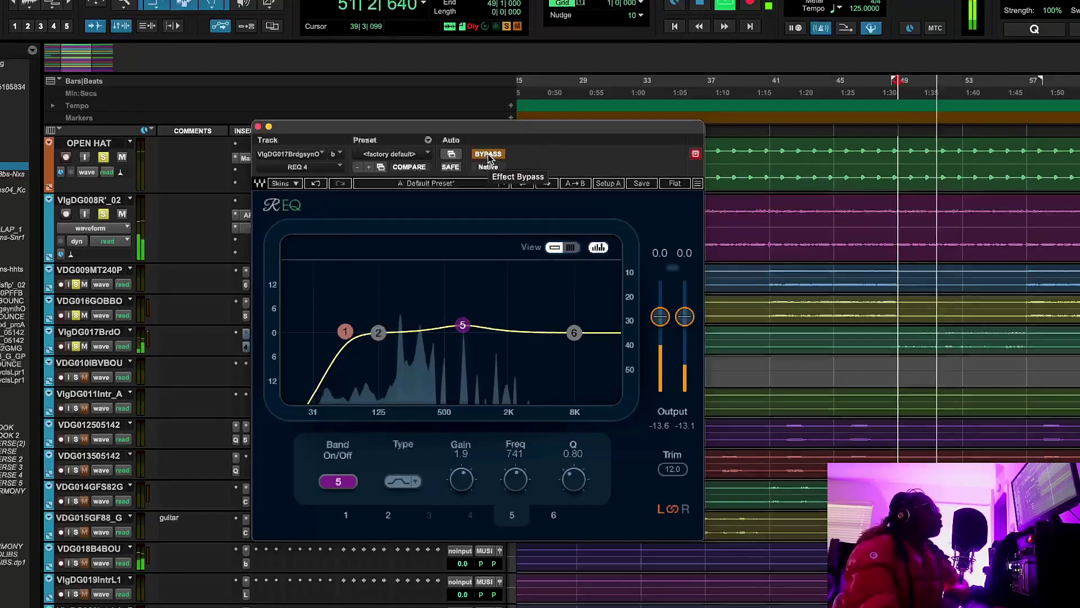
click(488, 154)
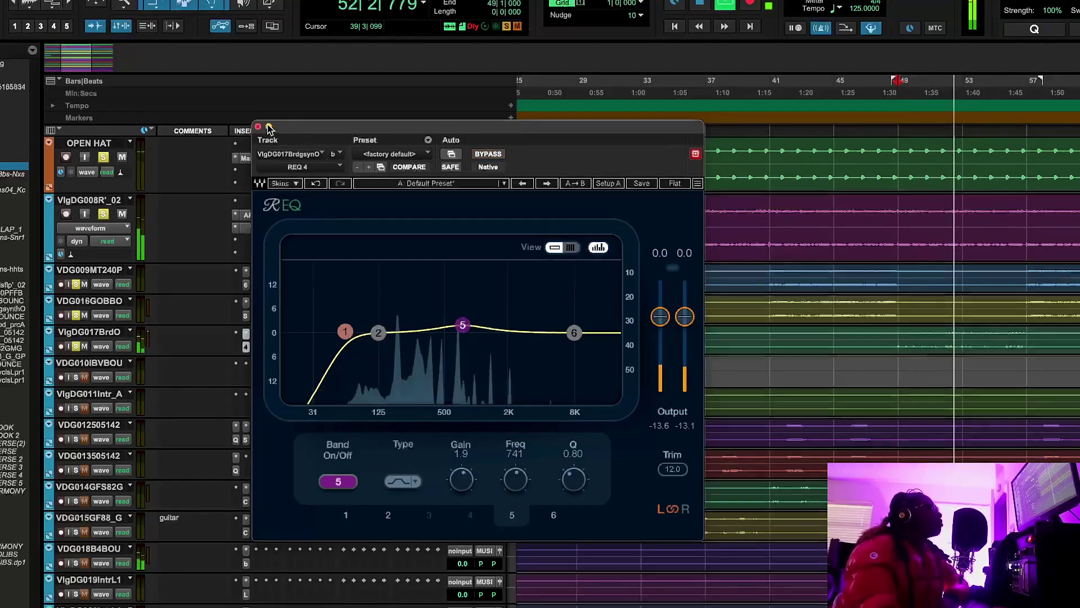
click(269, 127)
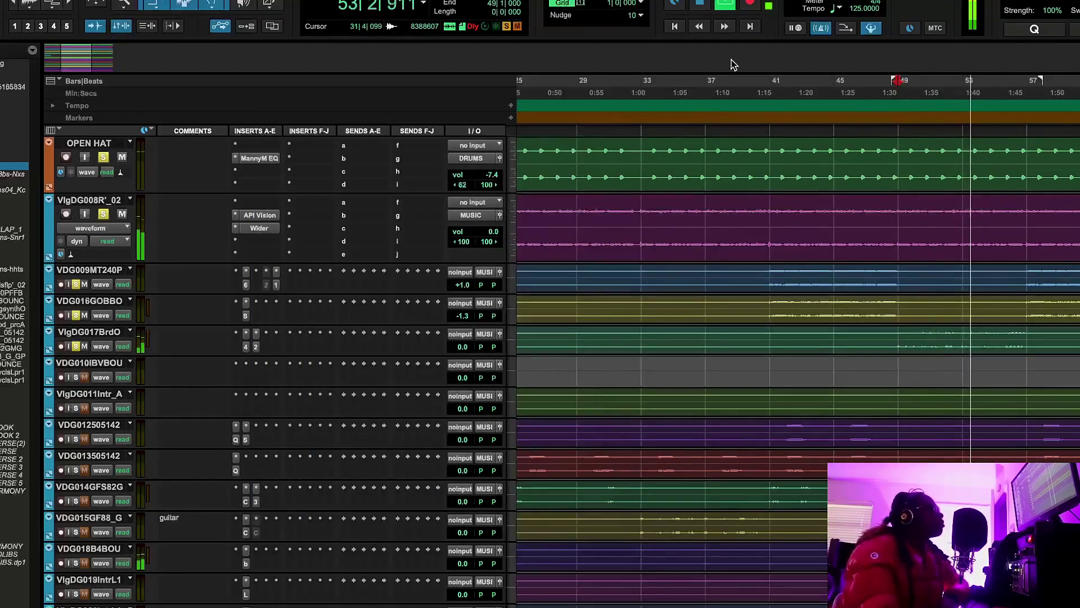
Open the CLA-2A on the VlgDG017BrdO track and play from bar 49, comparing the compressor bypassed and active
key(space)
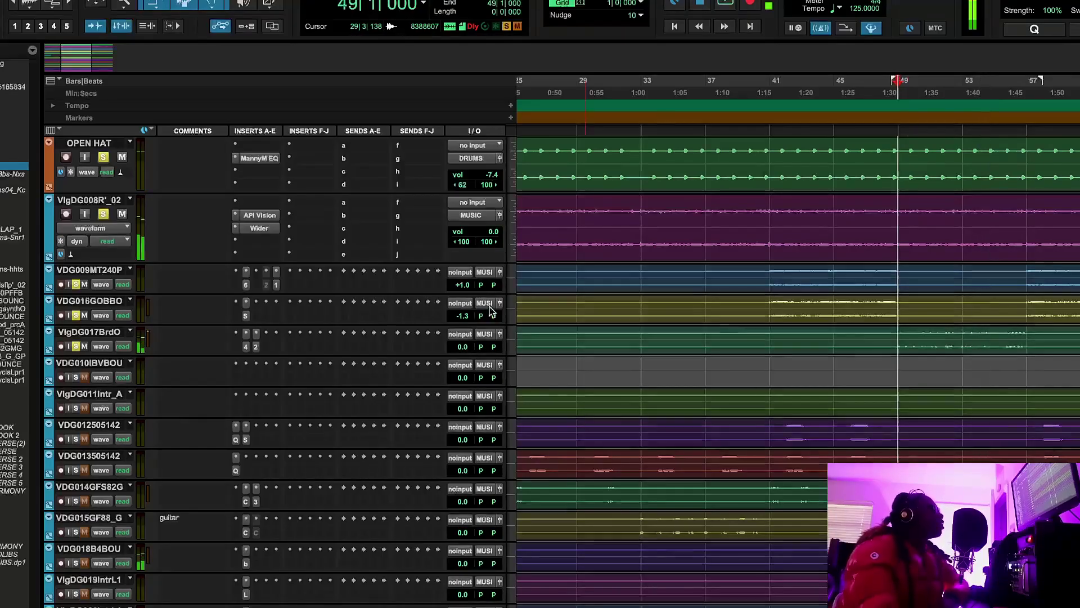
key(ctrl+alt+super+w)
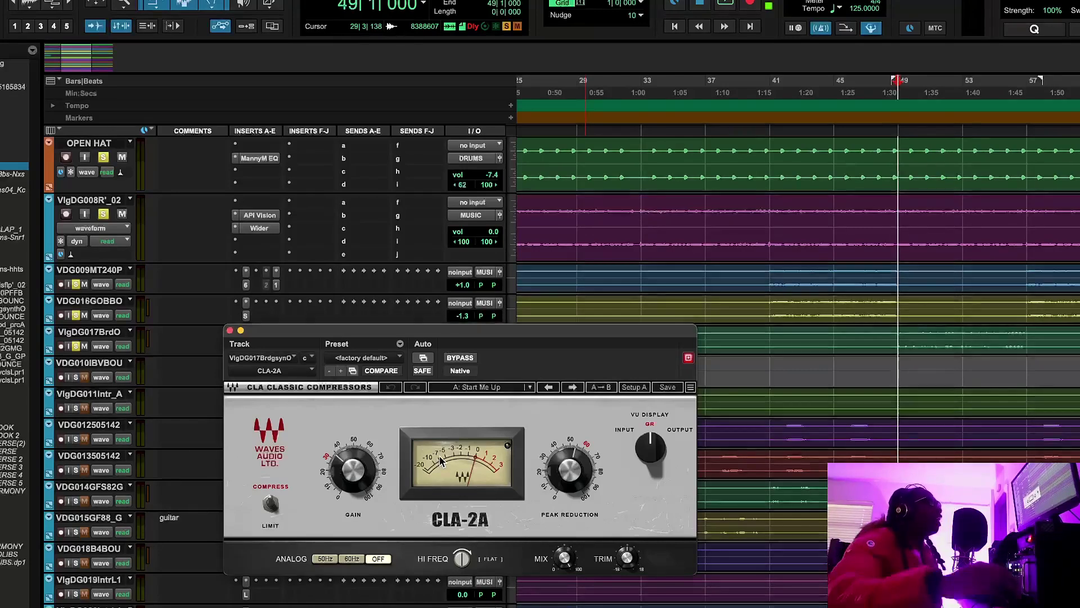
click(727, 5)
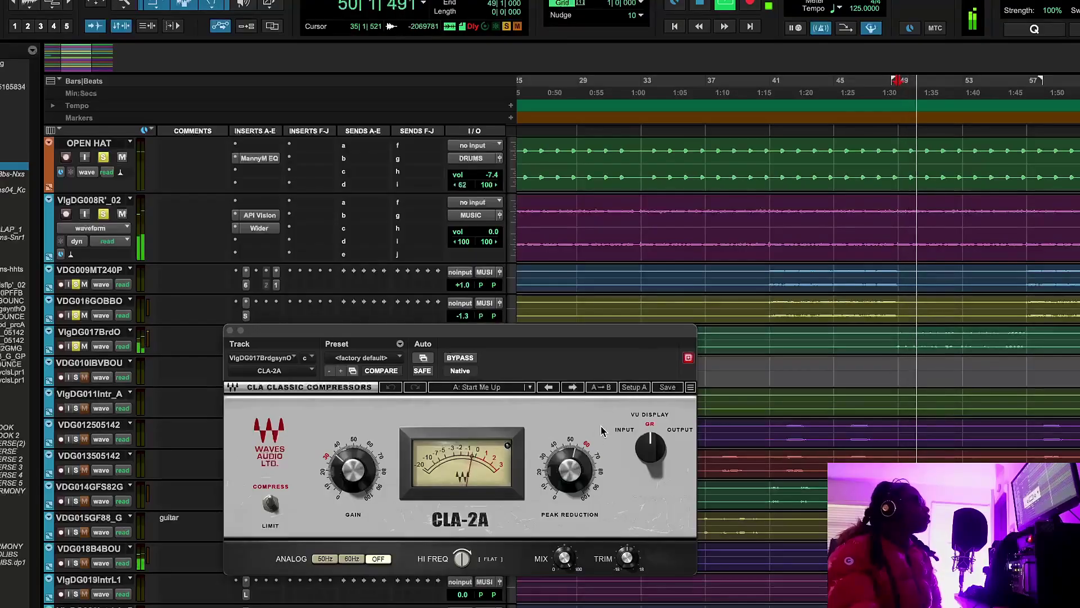
click(460, 358)
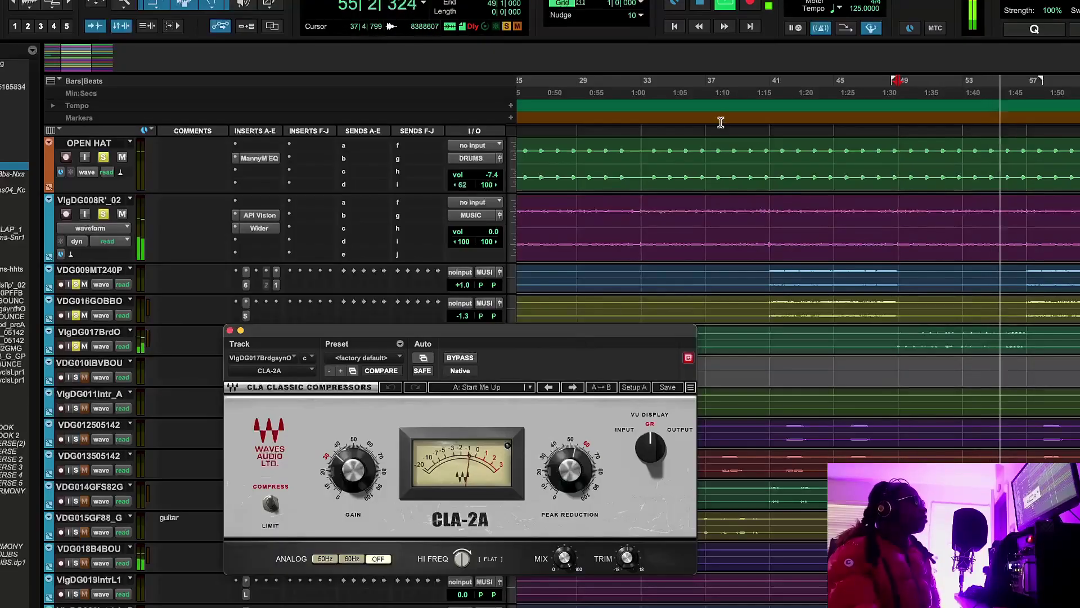
Replay from bar 48 with the CLA-2A bypassed for comparison, stop playback, reactivate the compressor and close it
click(883, 225)
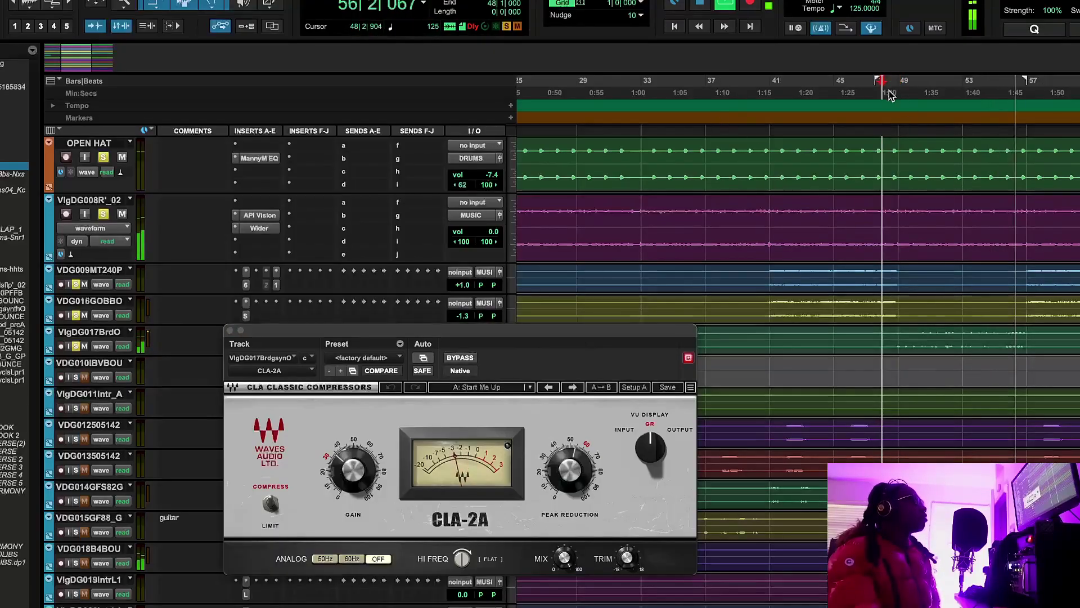
click(460, 358)
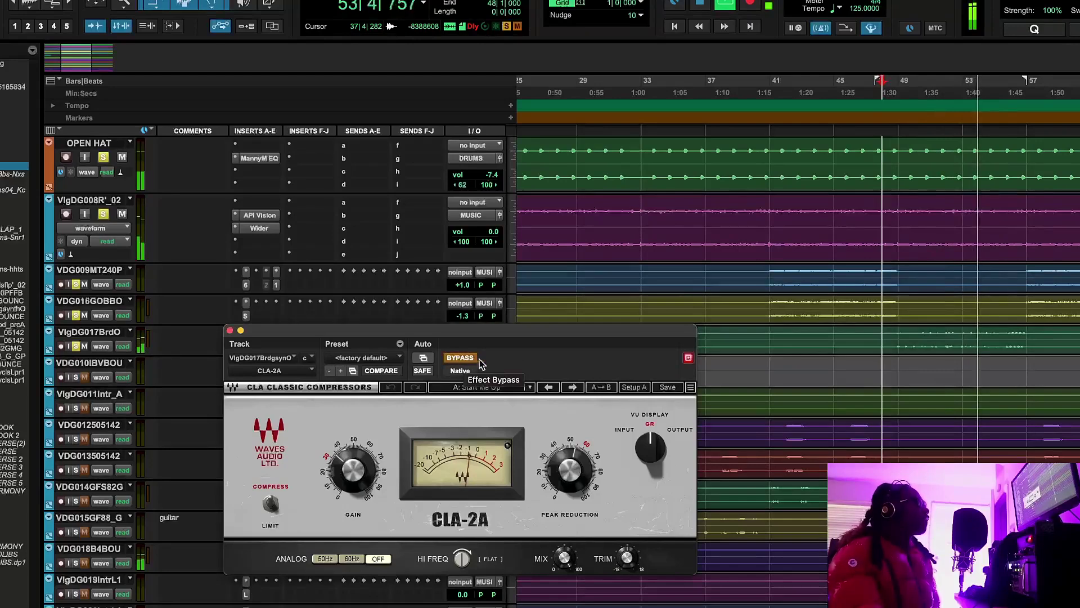
click(701, 3)
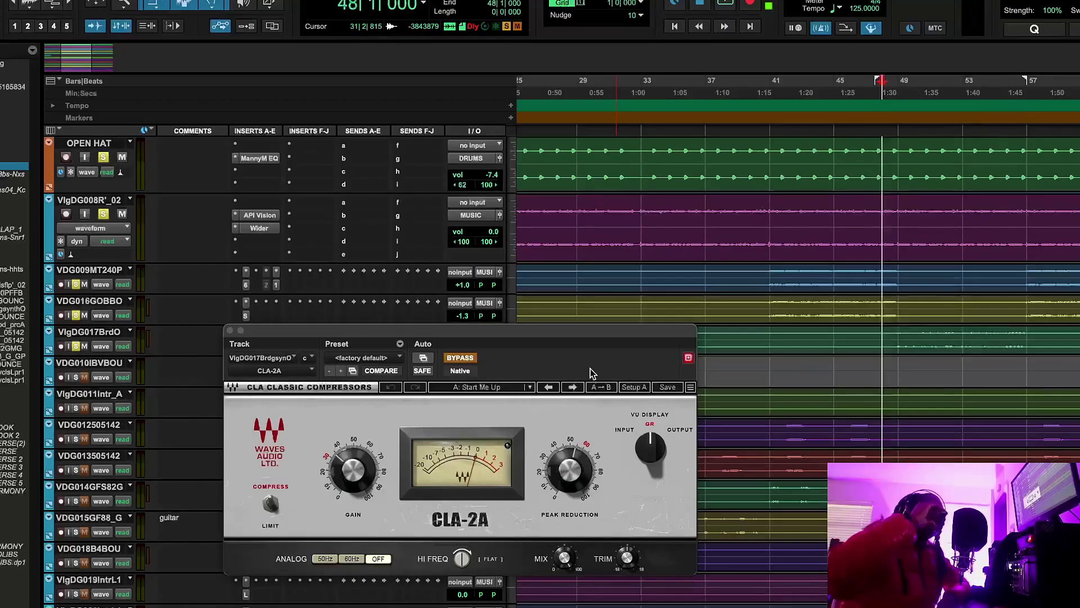
click(472, 359)
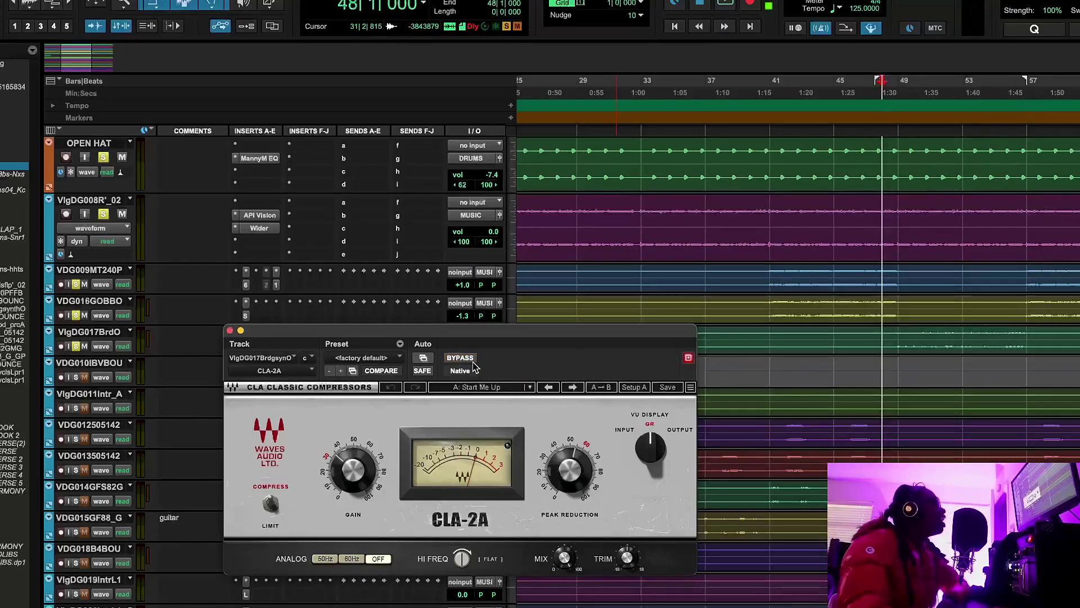
click(230, 330)
Add the VDG010IBVBOU and VlgDG011Intr_A tracks to the solo and play the full timeline view from bar 1
click(77, 377)
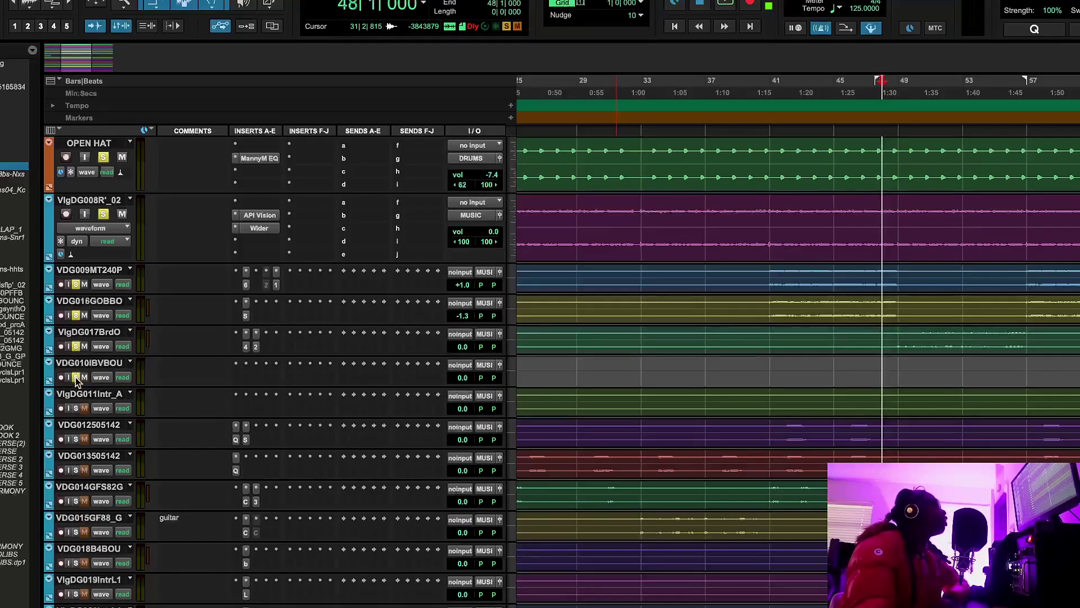
key(r)
key(r)
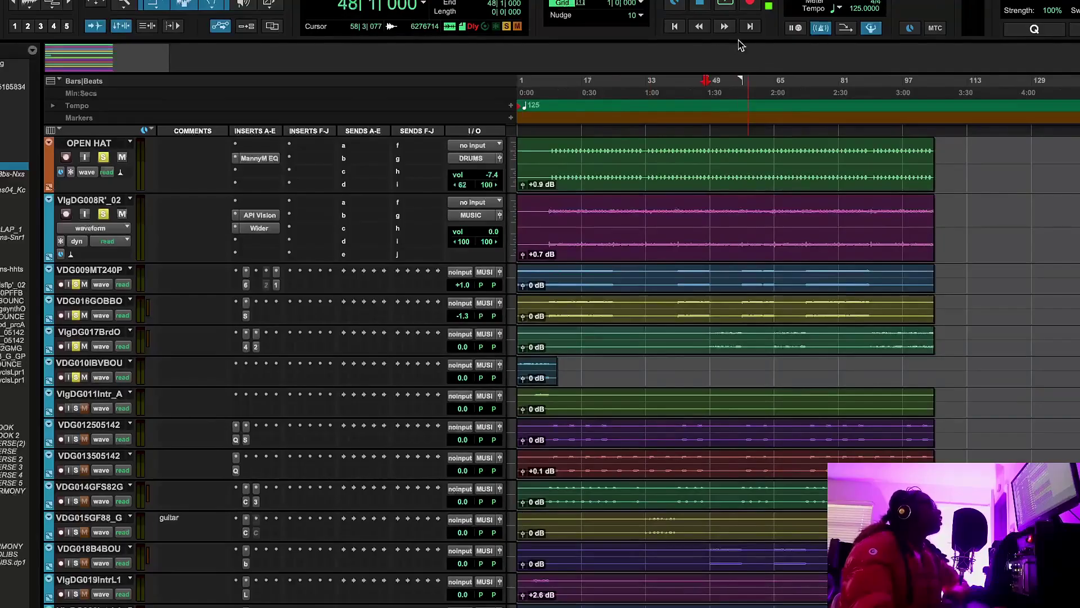
click(675, 27)
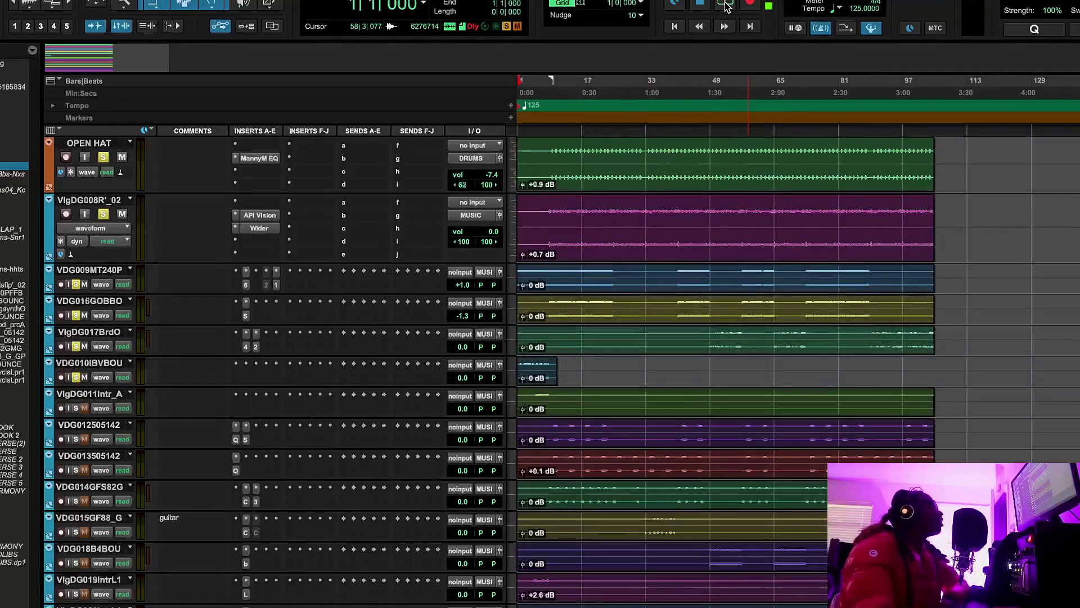
click(725, 5)
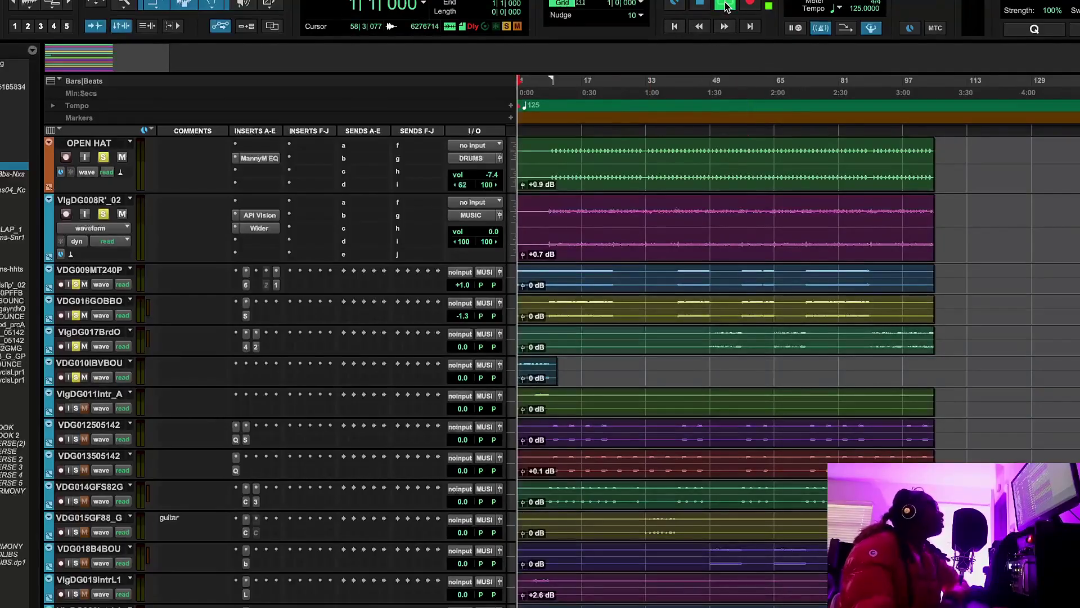
click(76, 408)
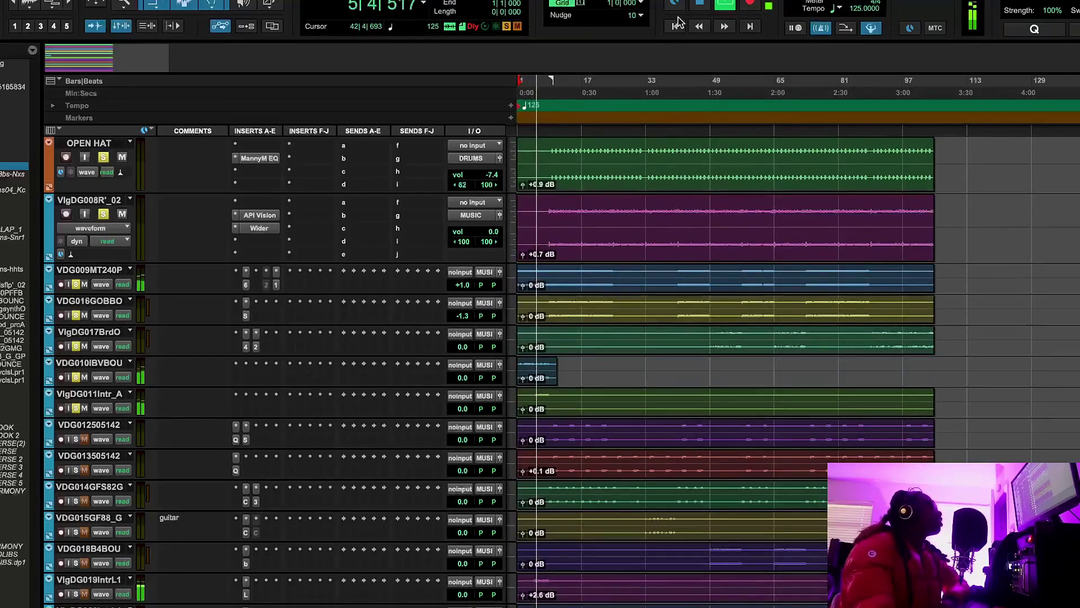
click(703, 4)
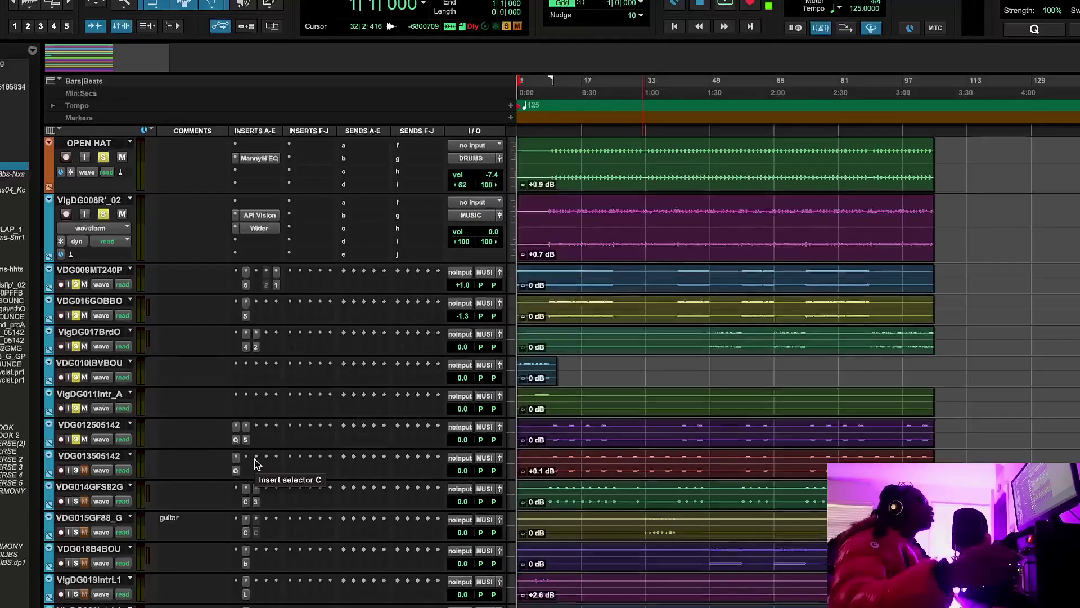
Inspect the EQ3 1-Band and Spread plugins on the VDG012505142 track, closing each one
click(237, 439)
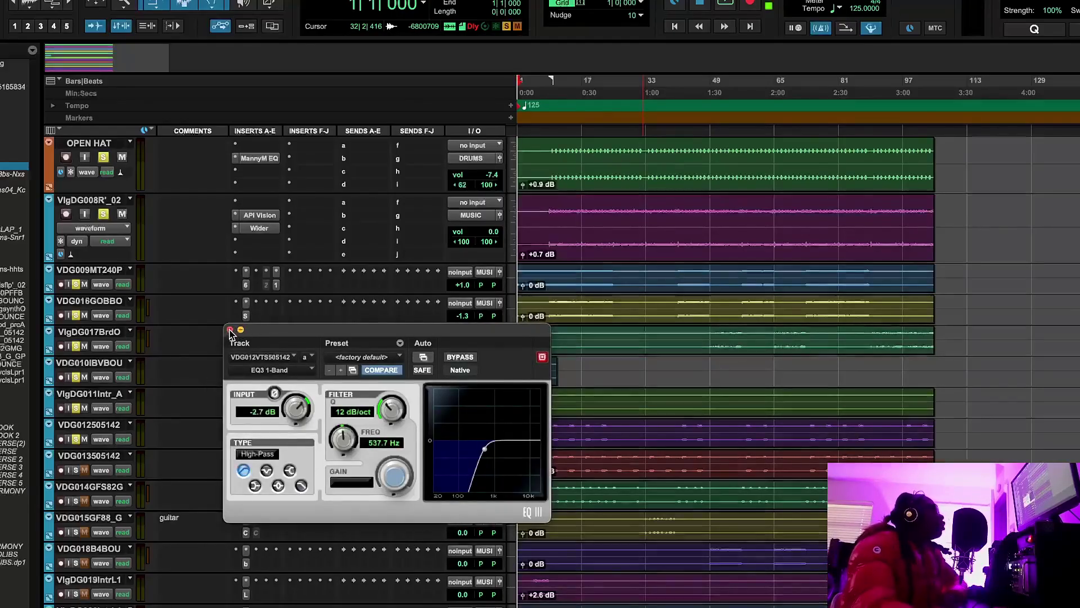
click(231, 331)
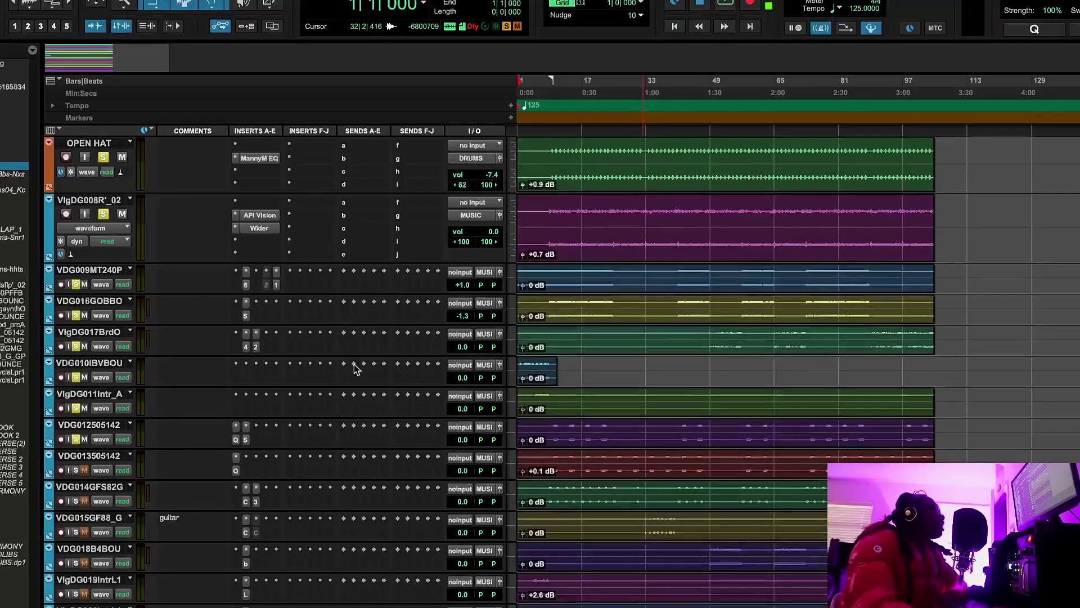
click(246, 439)
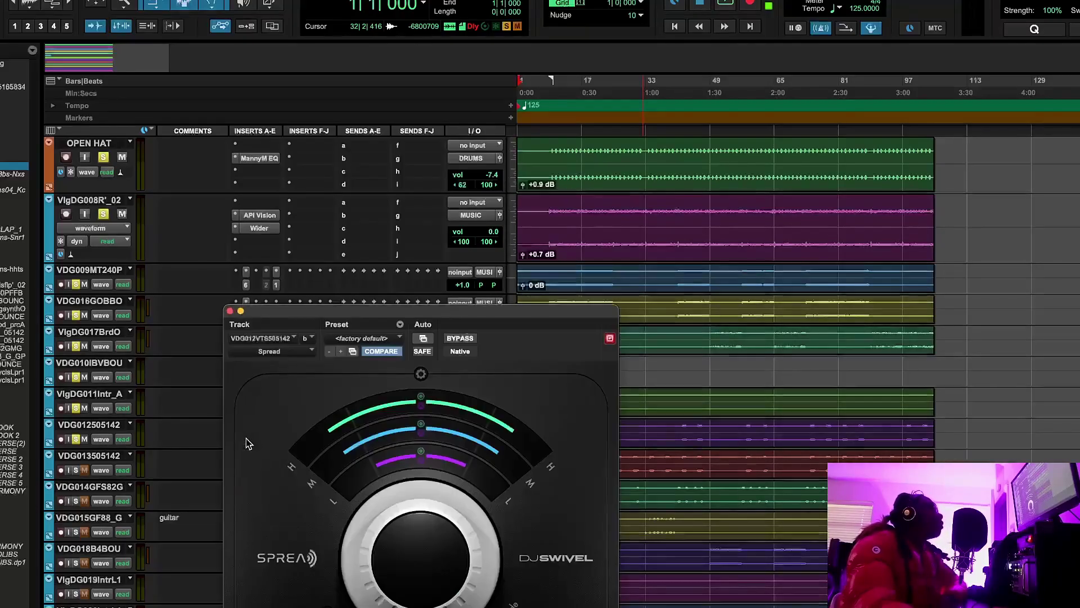
click(230, 311)
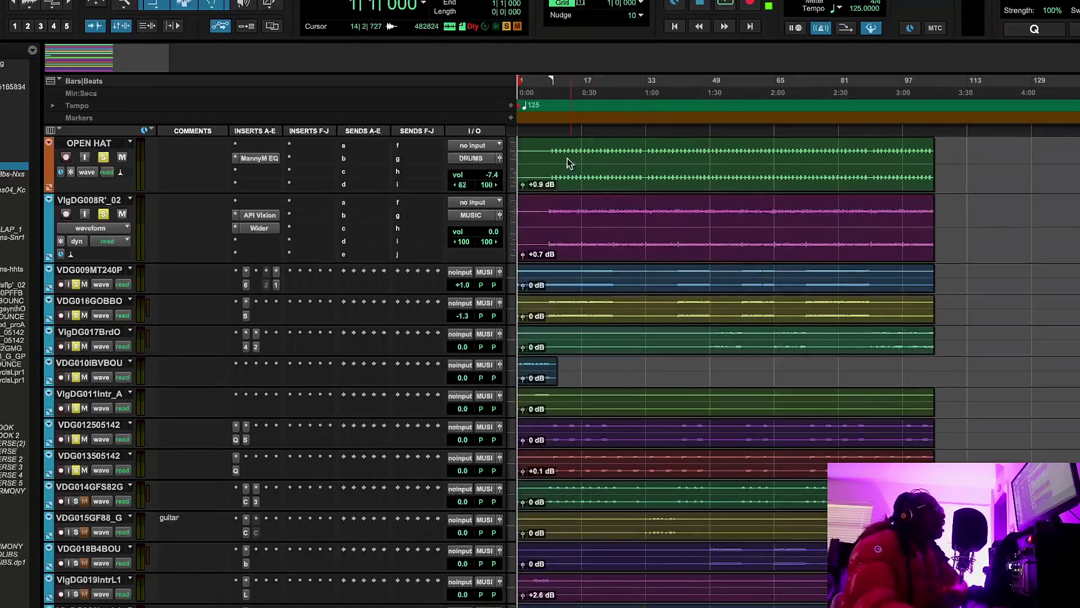
Play from bar 10 and bypass the EQ3 1-Band on the VDG012505142 and VDG013505142 tracks
click(552, 98)
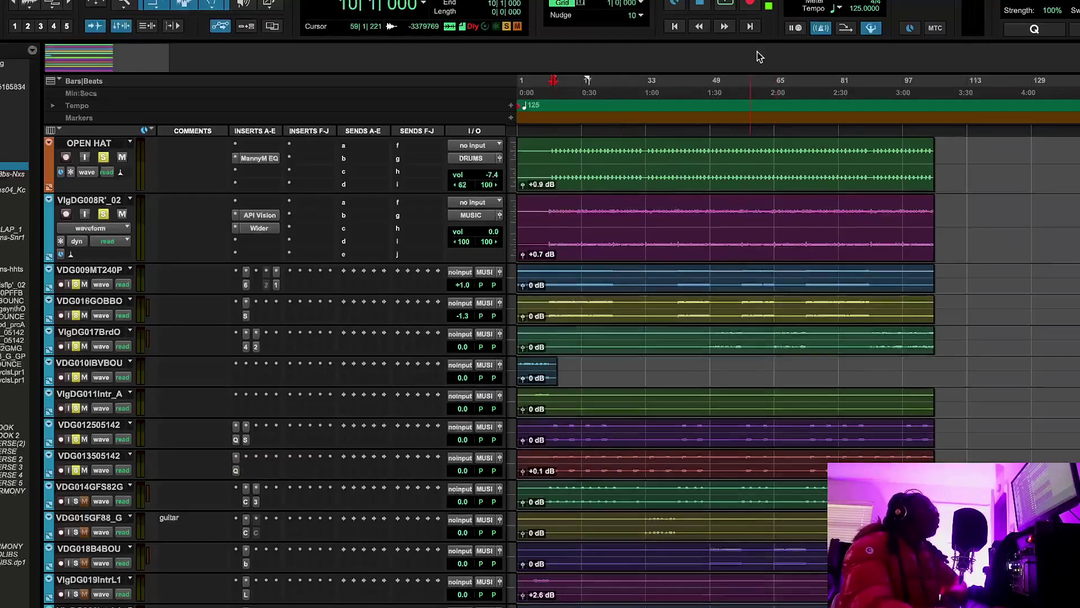
key(space)
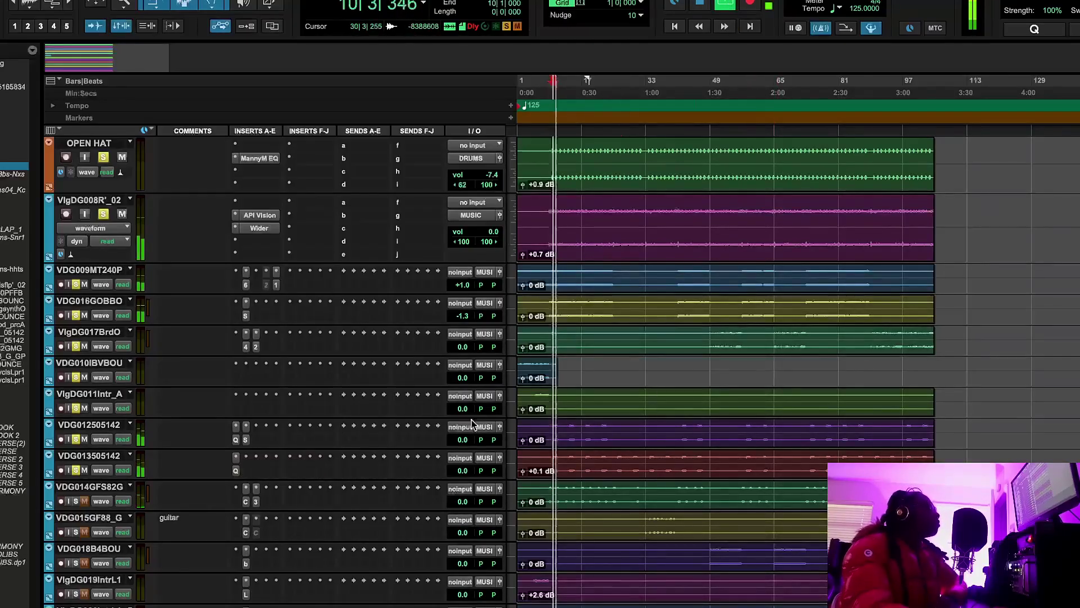
right_click(236, 440)
click(253, 444)
right_click(236, 471)
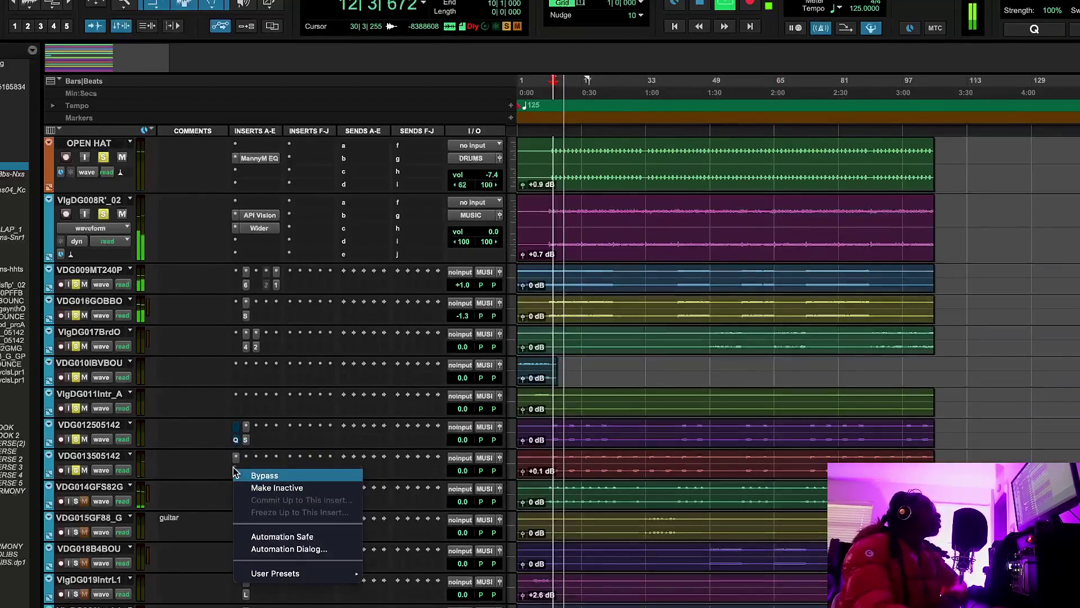
click(233, 440)
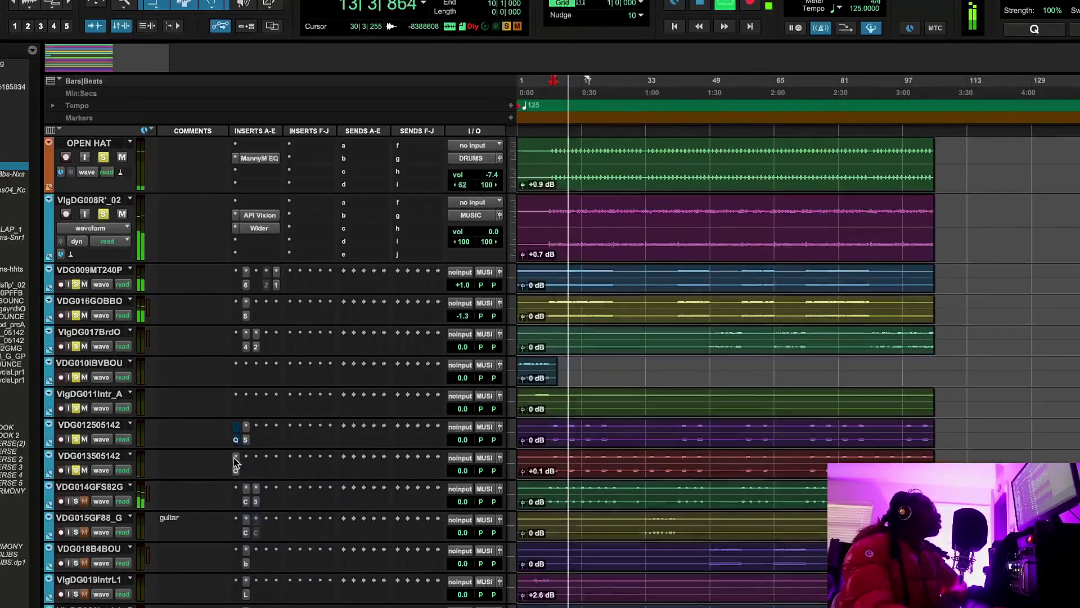
right_click(235, 471)
click(238, 475)
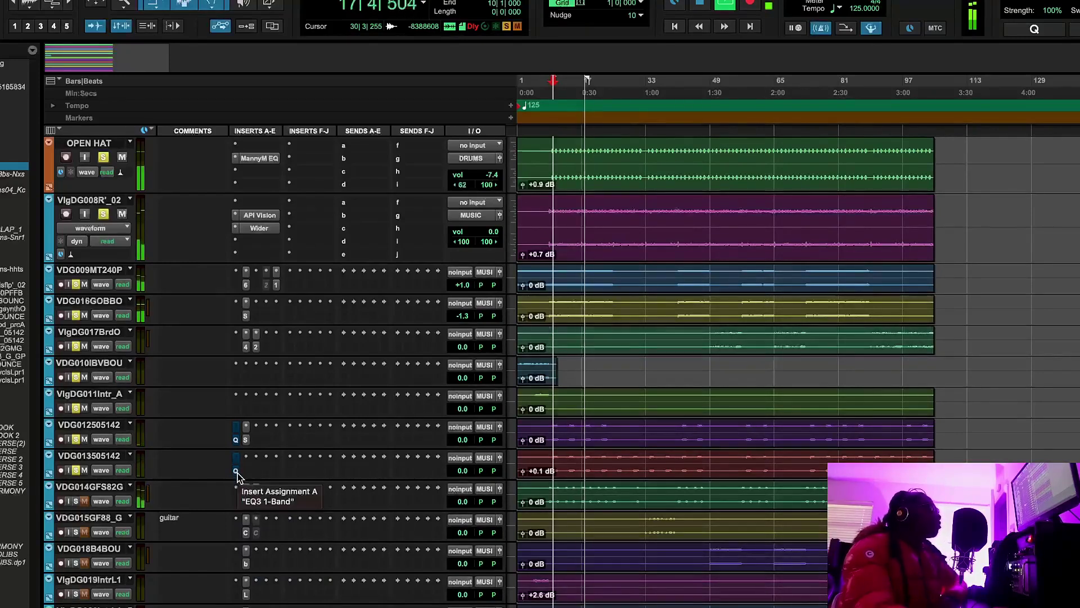
Reactivate the EQ3 1-Band on both VDG013505142 and VDG012505142 during playback to compare the sound, and stop
right_click(237, 476)
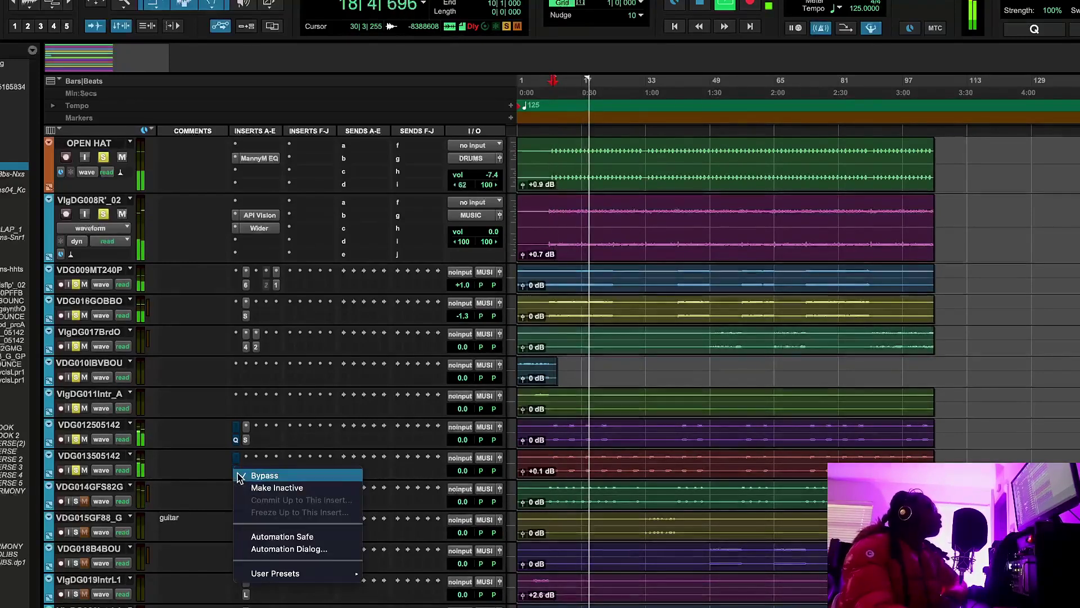
click(246, 474)
right_click(235, 444)
click(236, 444)
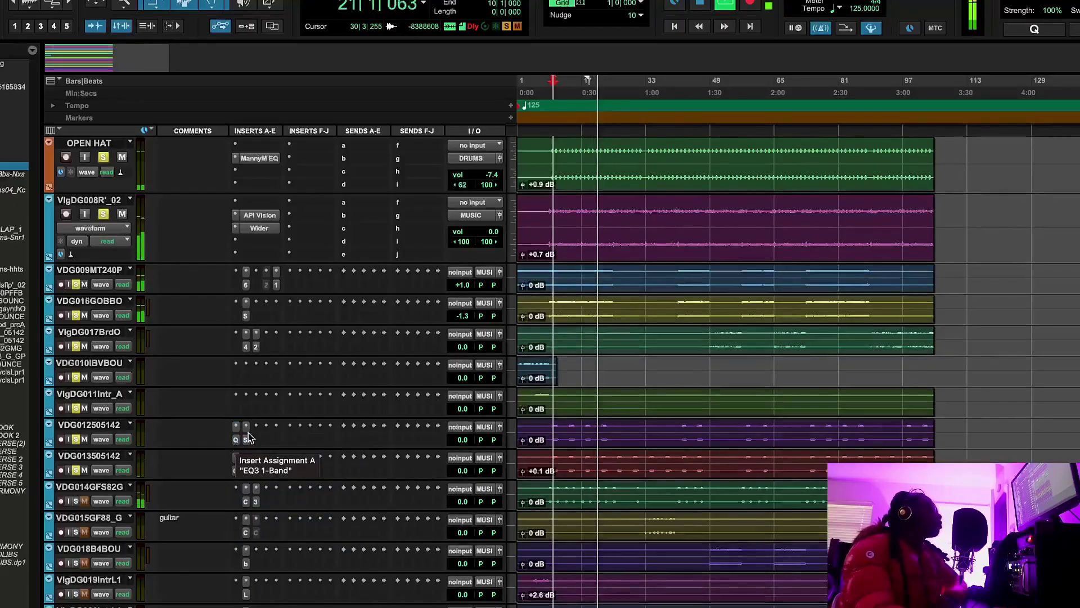
click(701, 3)
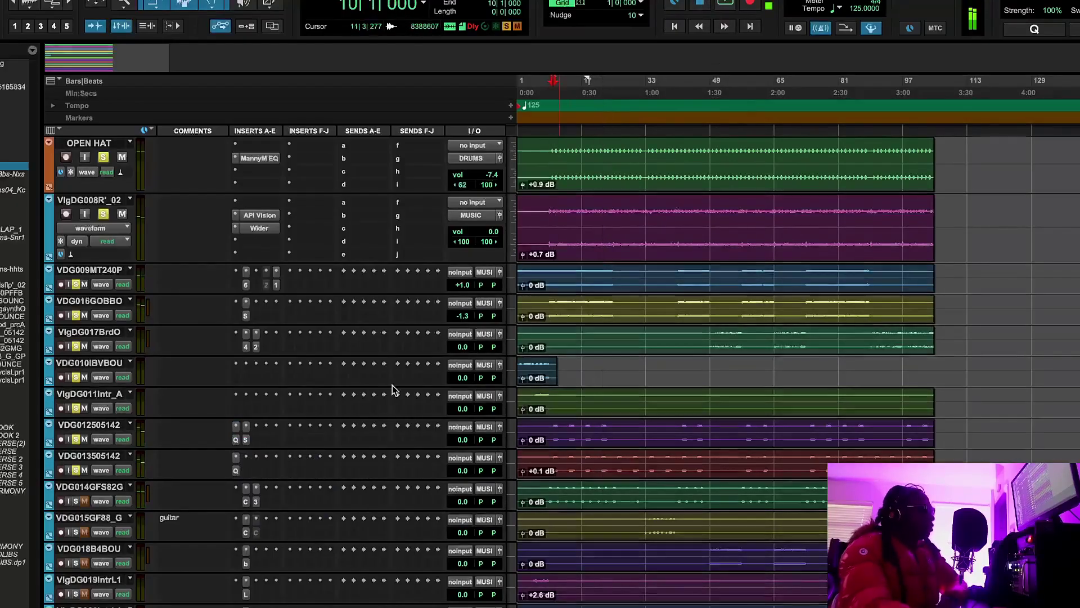
Reopen the EQ3 1-Band on VDG012505142 to examine its high-pass filter settings, and close it
click(236, 439)
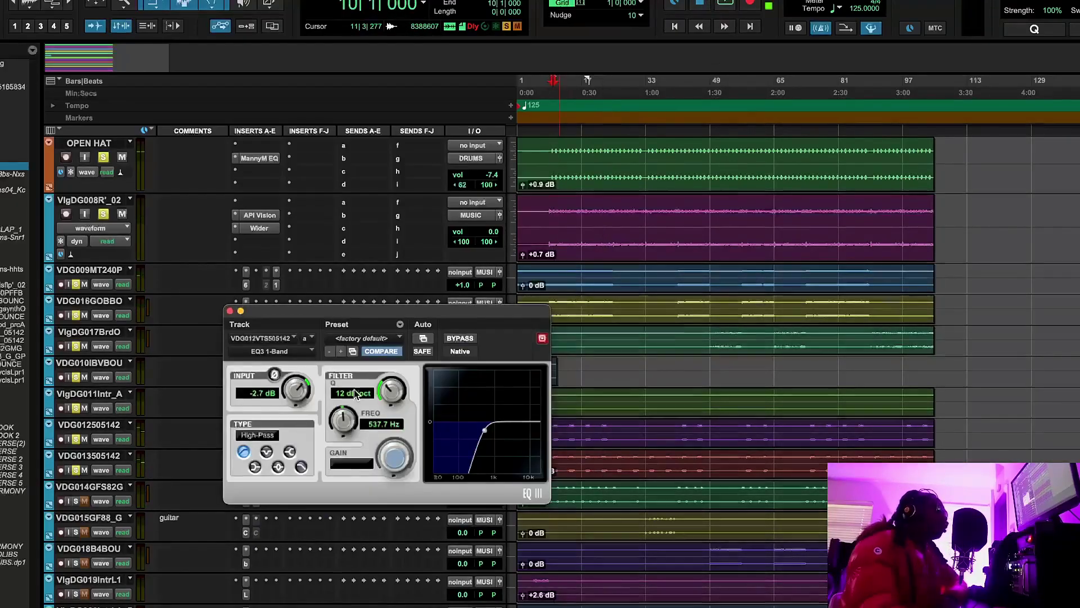
key(space)
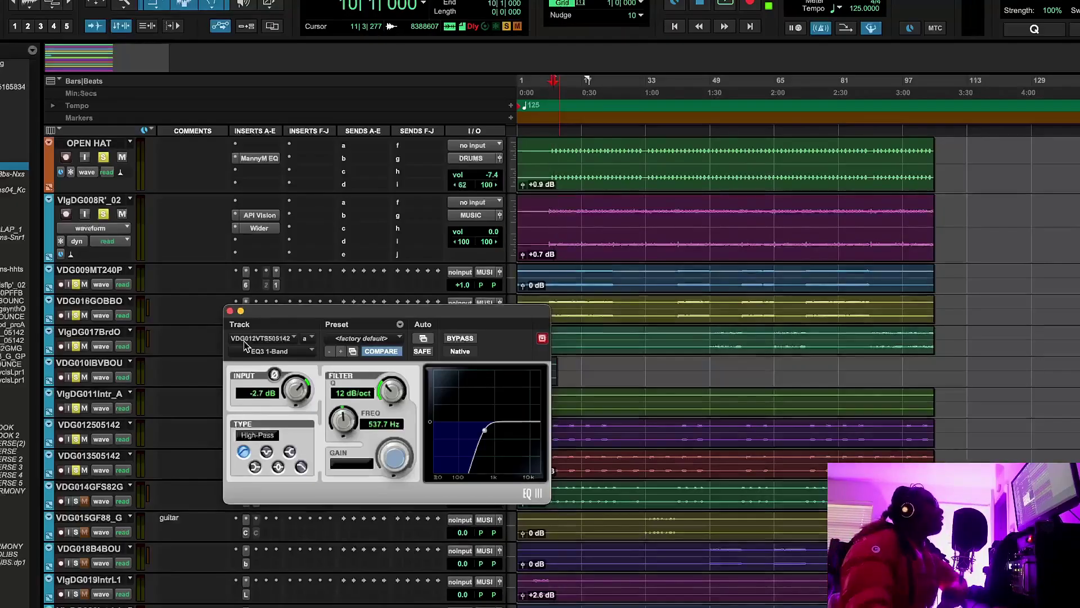
click(230, 312)
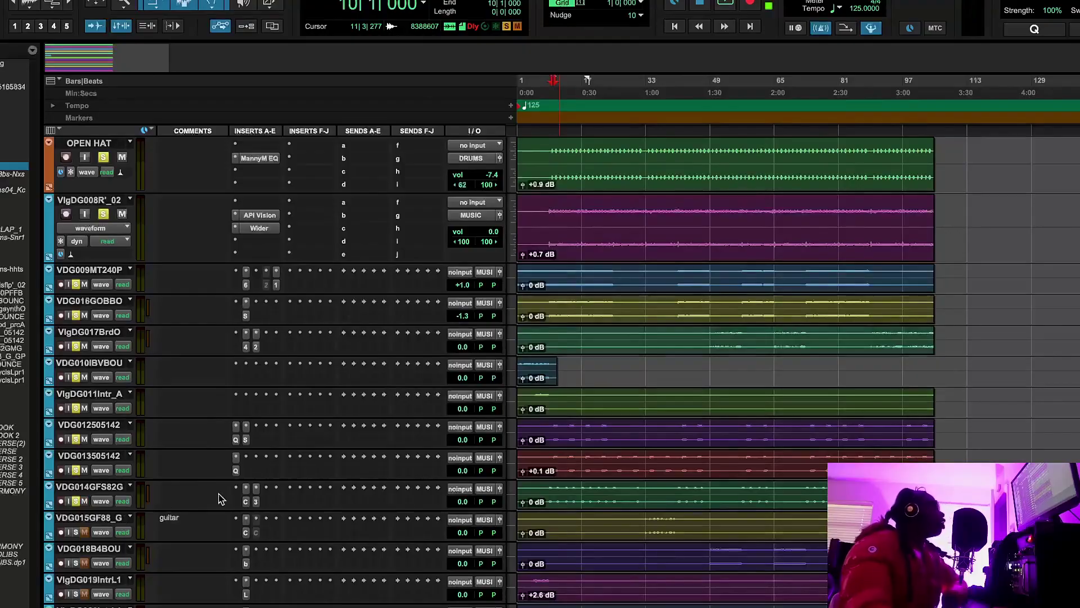
Open CLA Guitars on the VDG014GFS82G track and move its window so all controls show and the timeline stays accessible
click(252, 501)
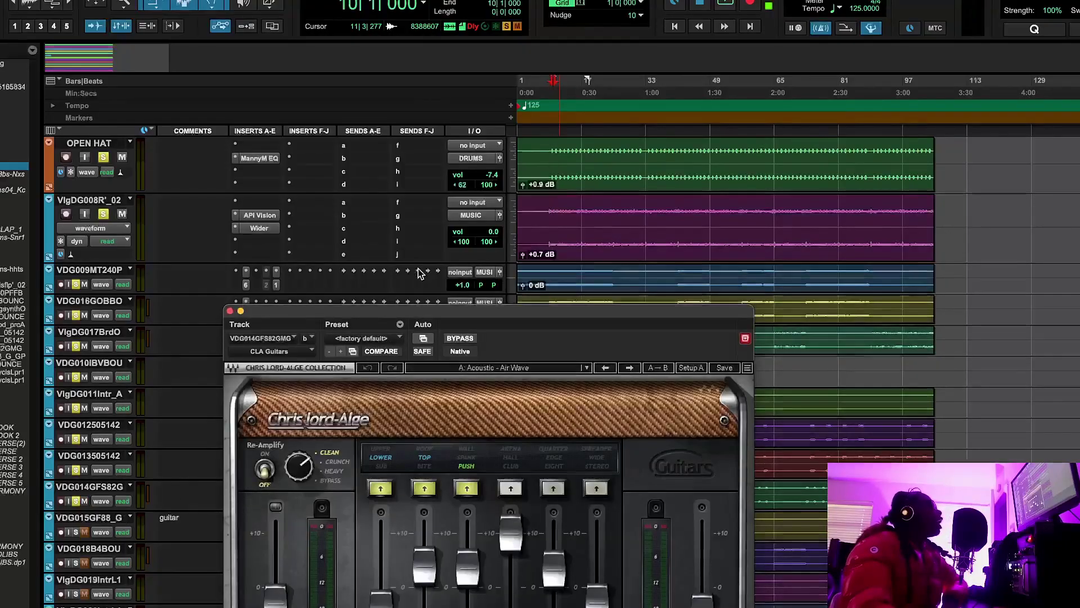
drag(393, 315, 465, 167)
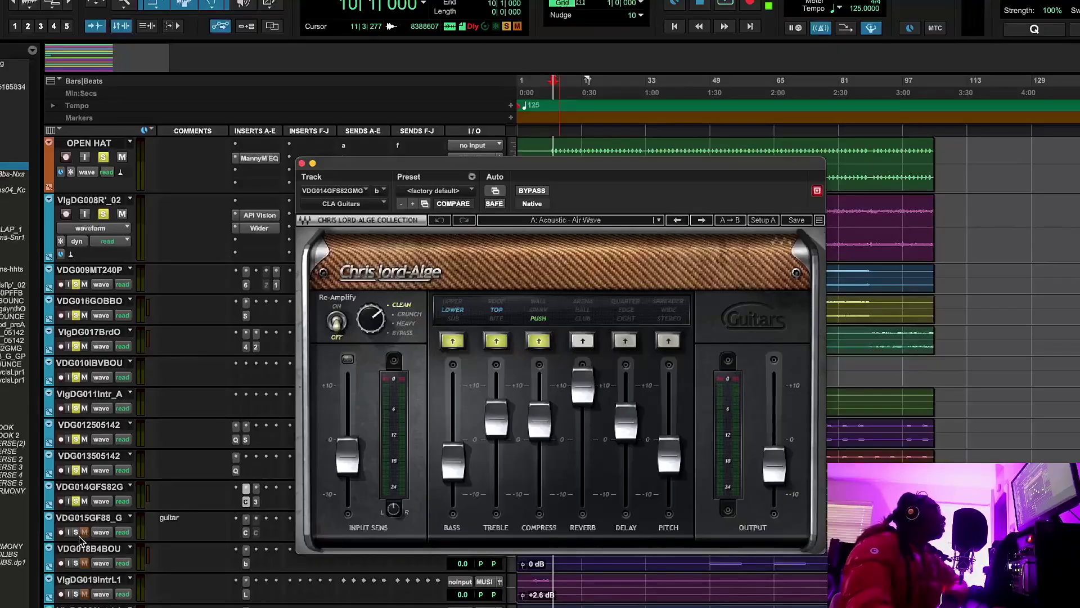
drag(578, 167, 319, 171)
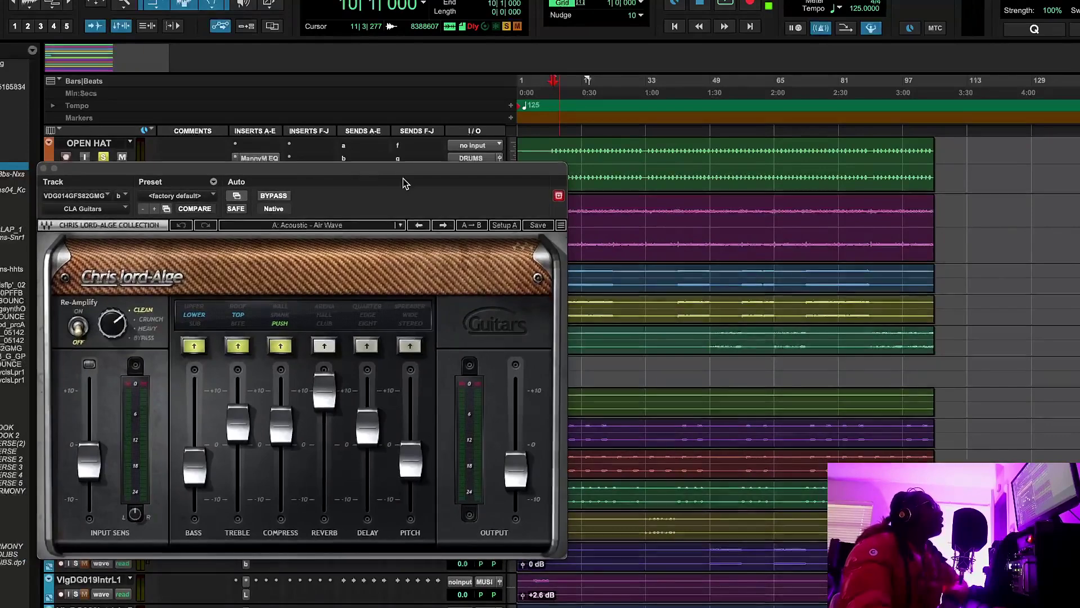
Set the playback start to bar 33, place the CLA Guitars window clear of the track controls, and select the VDG014GFS82G track
click(644, 140)
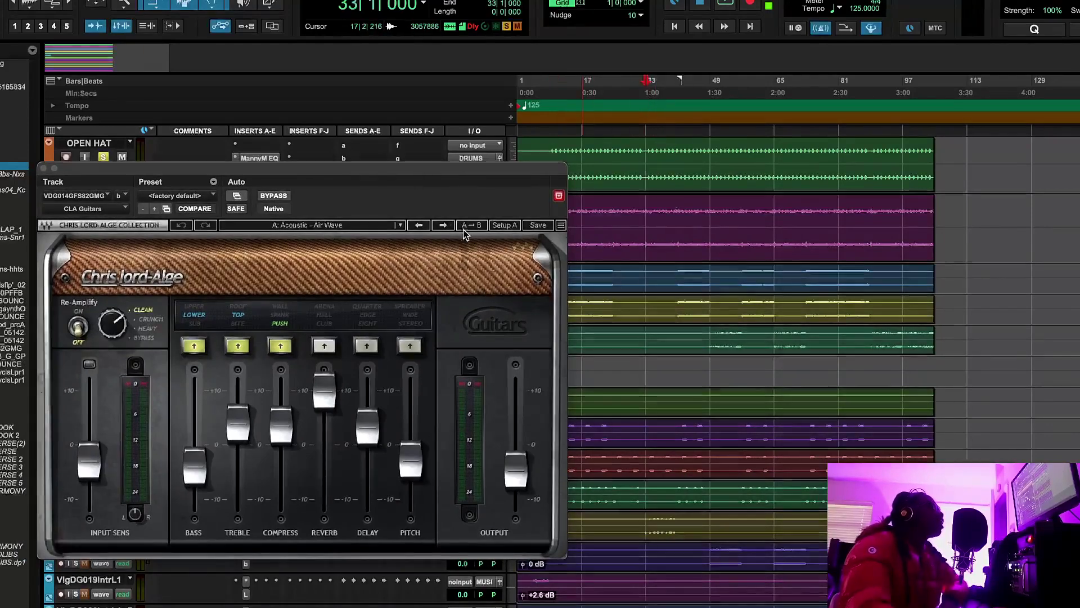
drag(449, 177, 825, 156)
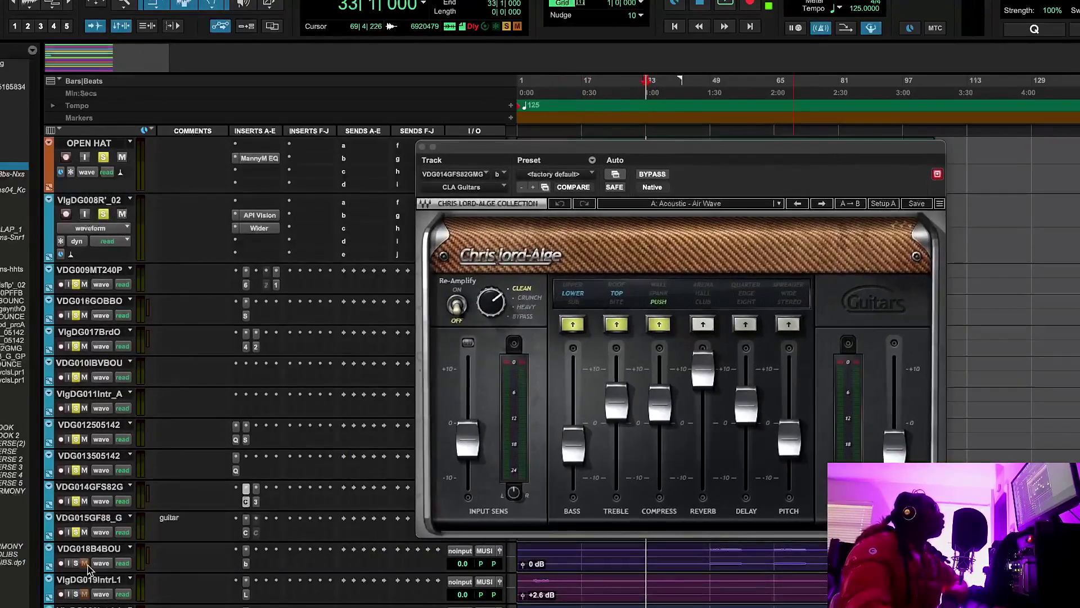
click(115, 486)
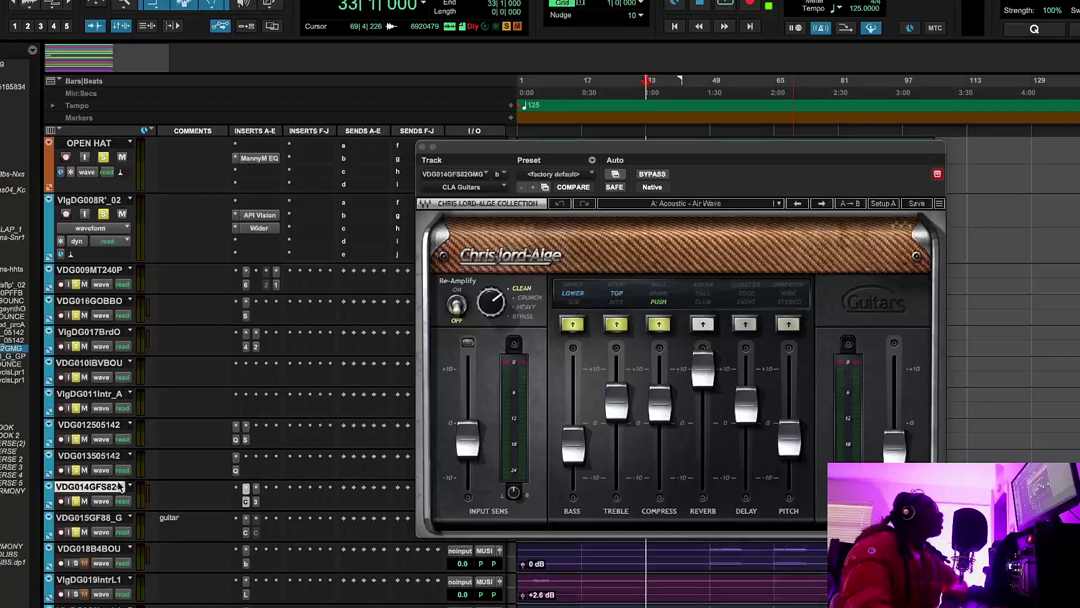
Close CLA Guitars, set the playback start to bar 9, and start playback
click(422, 147)
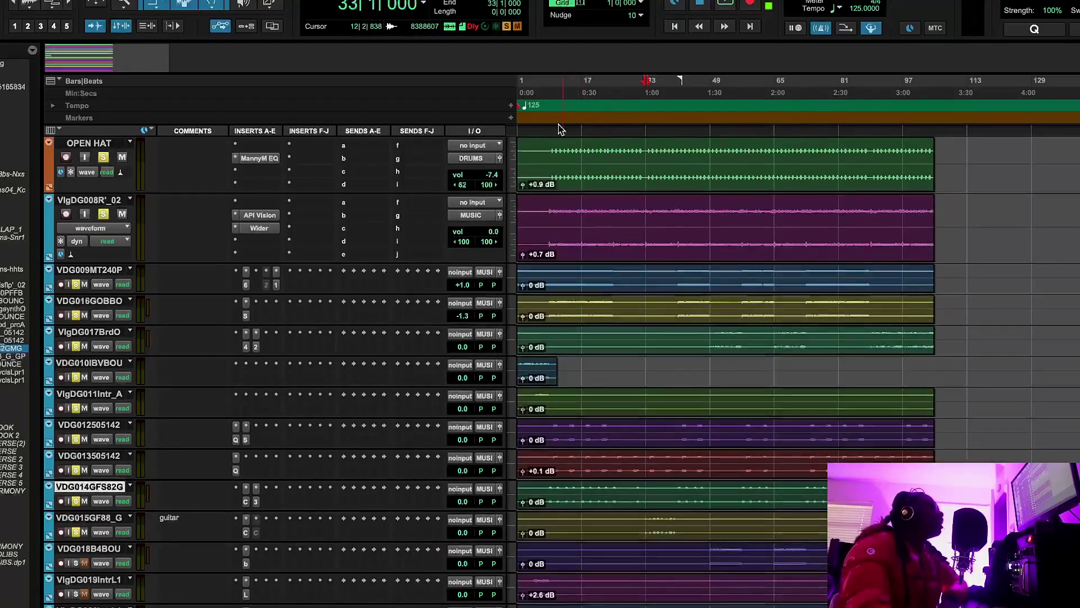
click(553, 107)
click(550, 101)
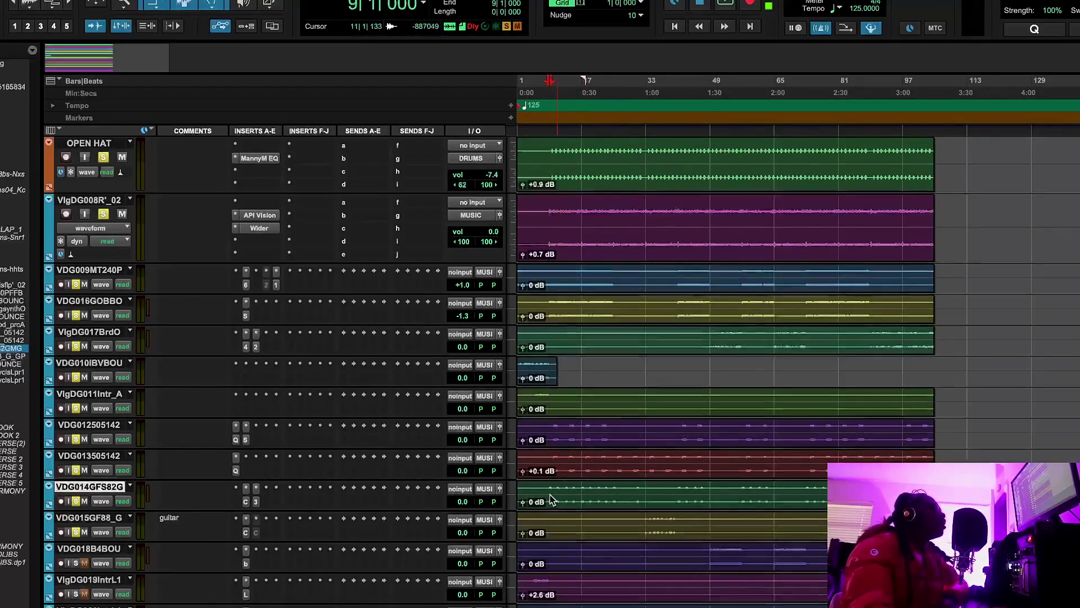
click(724, 6)
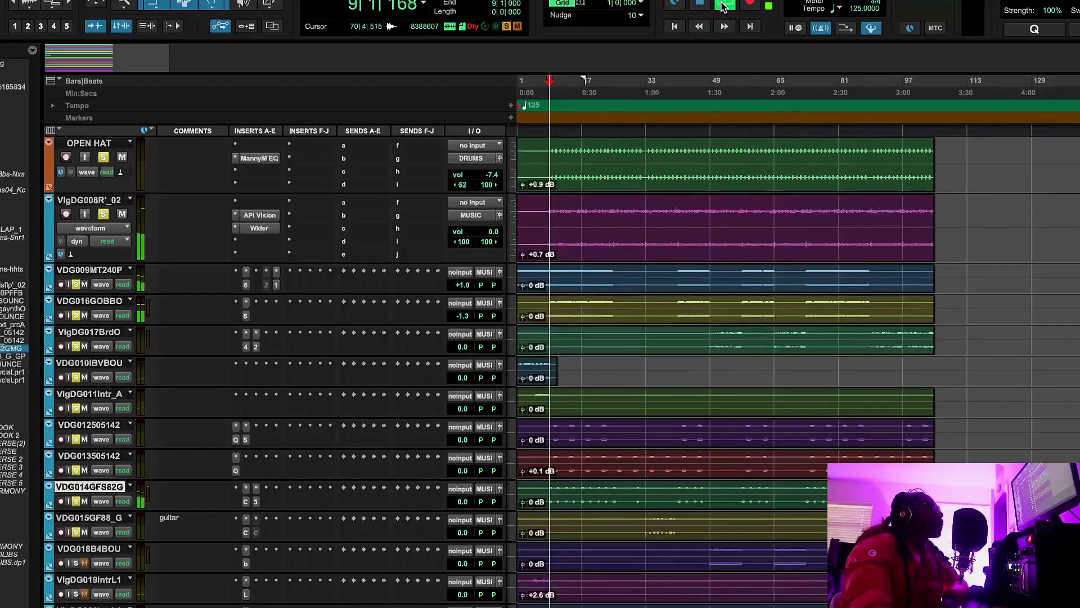
View the CLA-3A on VDG014GFS82G during playback, switch to its CLA Guitars, and move the window so all controls show
click(254, 502)
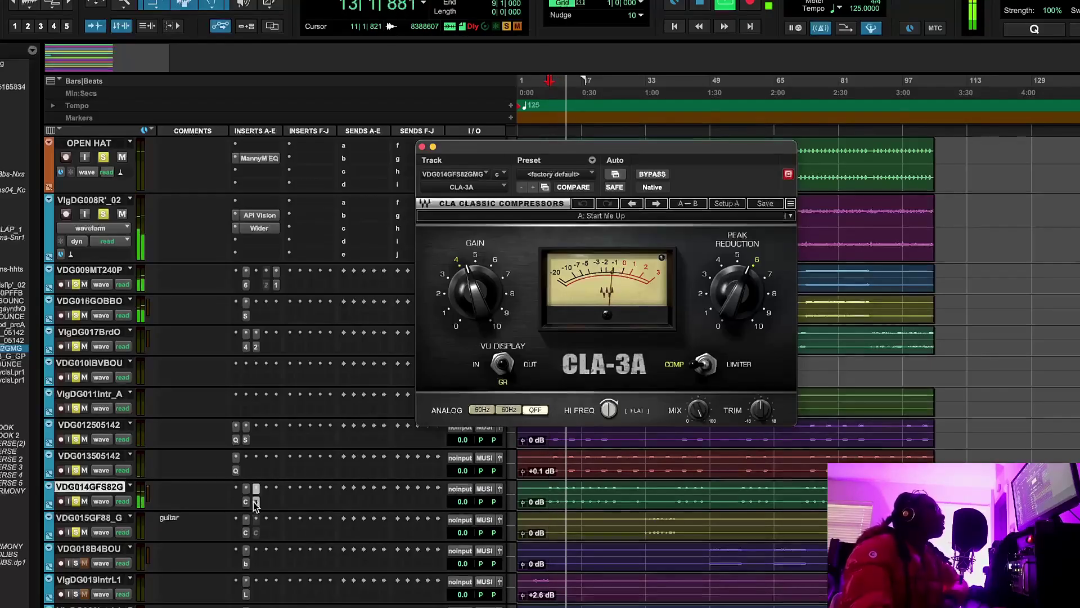
click(245, 501)
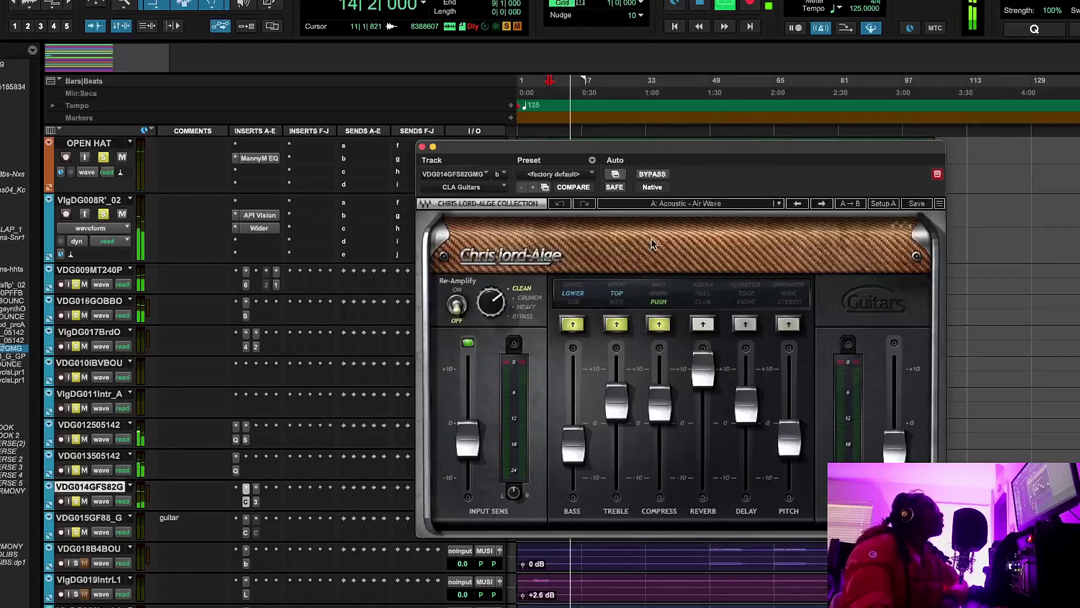
drag(706, 148, 494, 163)
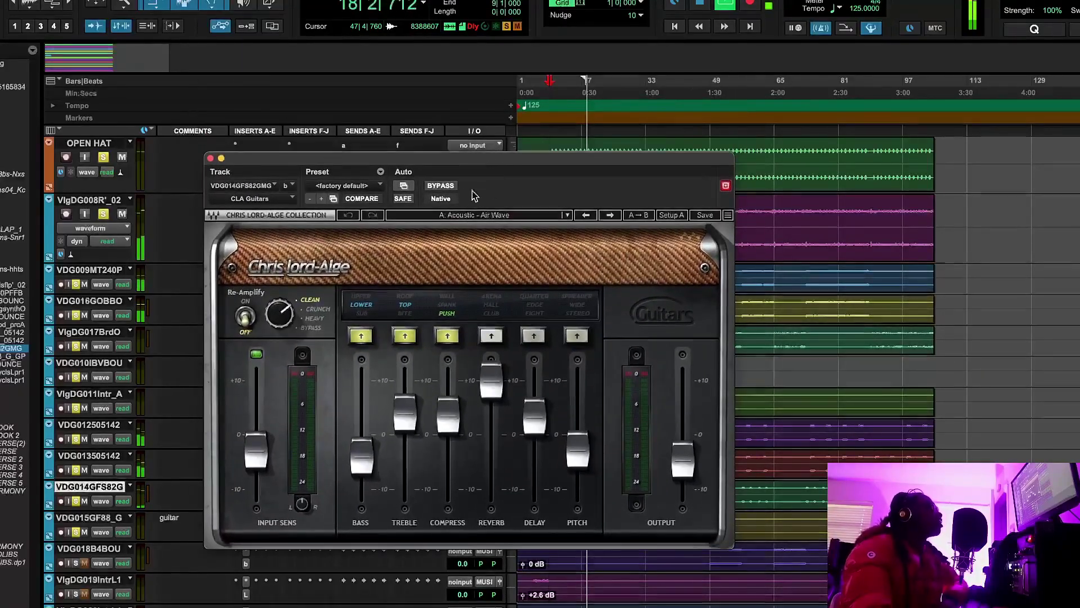
Bypass and reactivate CLA Guitars on VDG014GFS82G during playback to compare the sound, and stop
click(449, 187)
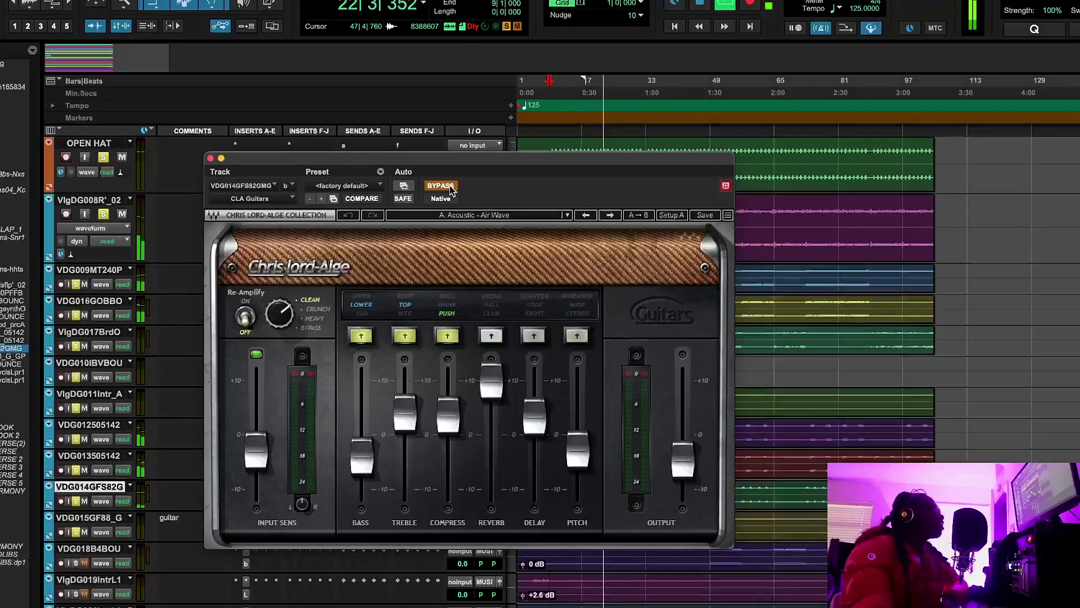
click(448, 186)
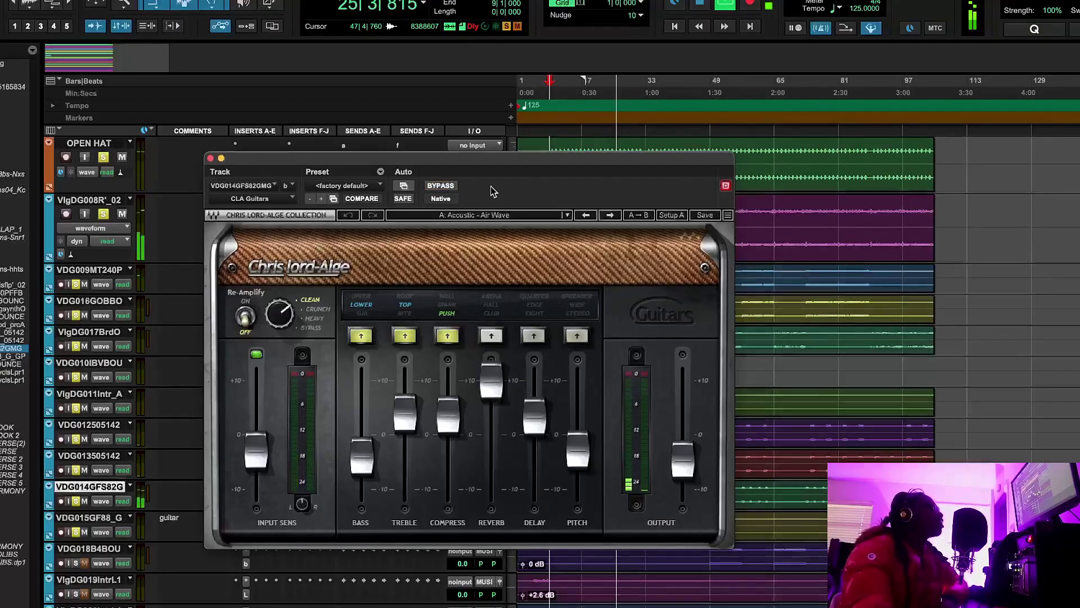
click(700, 4)
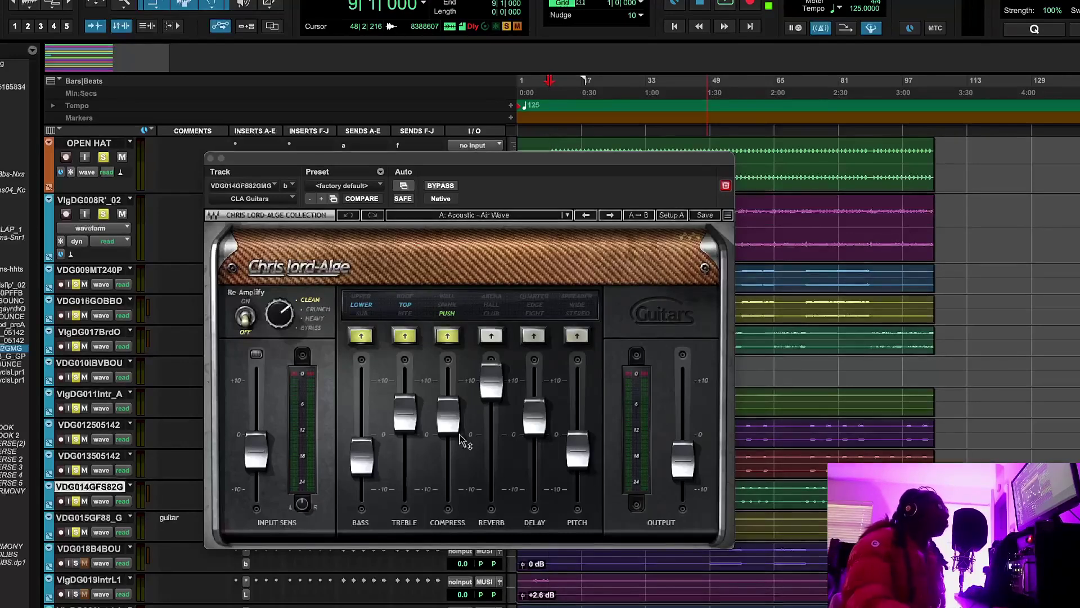
Examine the Compress, Treble and Bass faders of CLA Guitars on VDG014GFS82G, and close the plugin
mouse_move(460, 439)
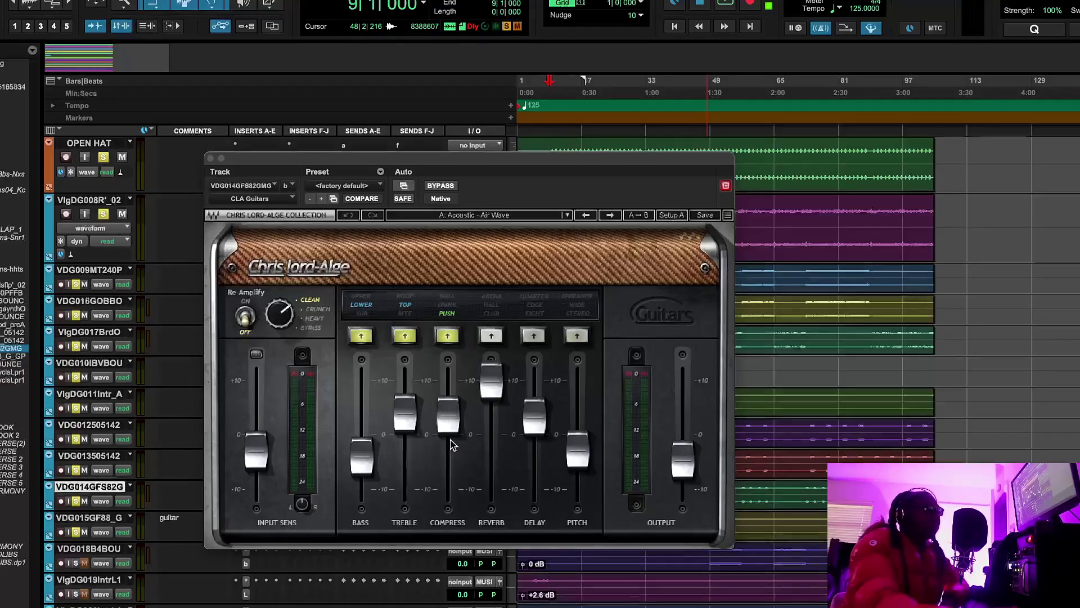
click(446, 416)
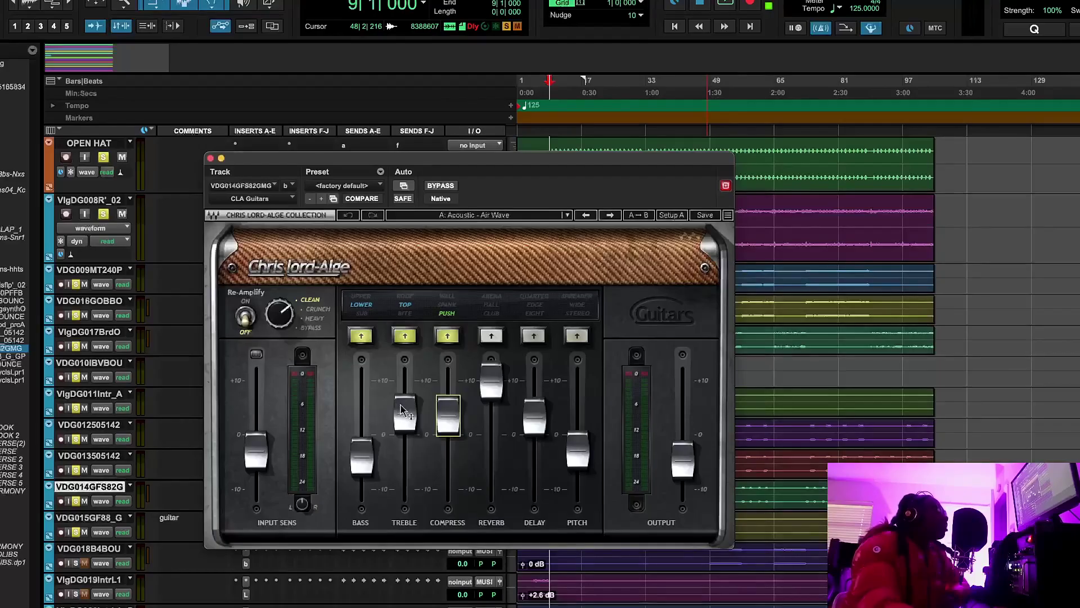
click(402, 411)
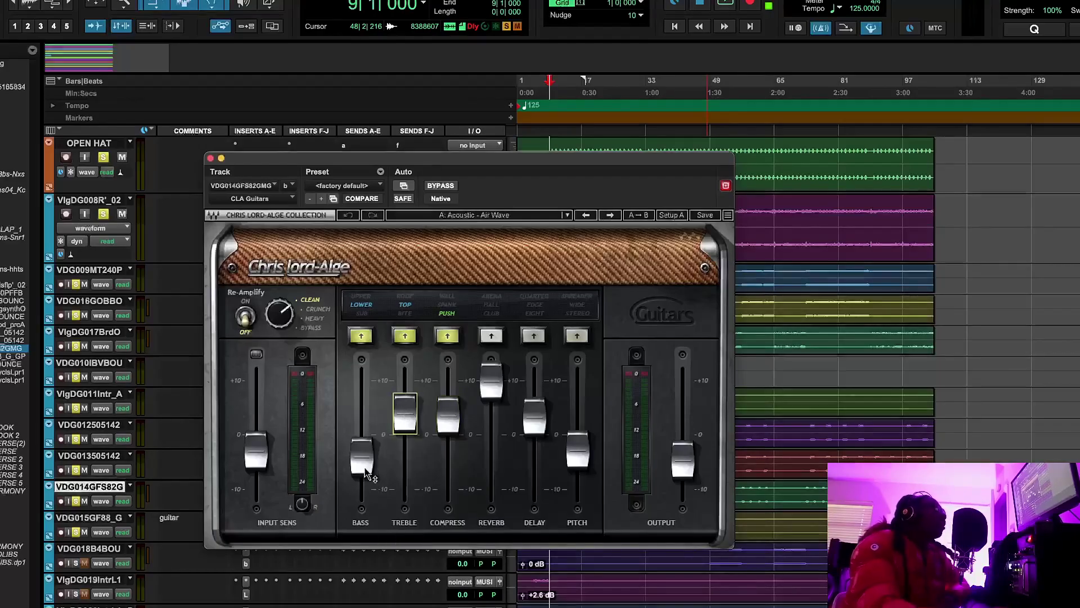
click(364, 467)
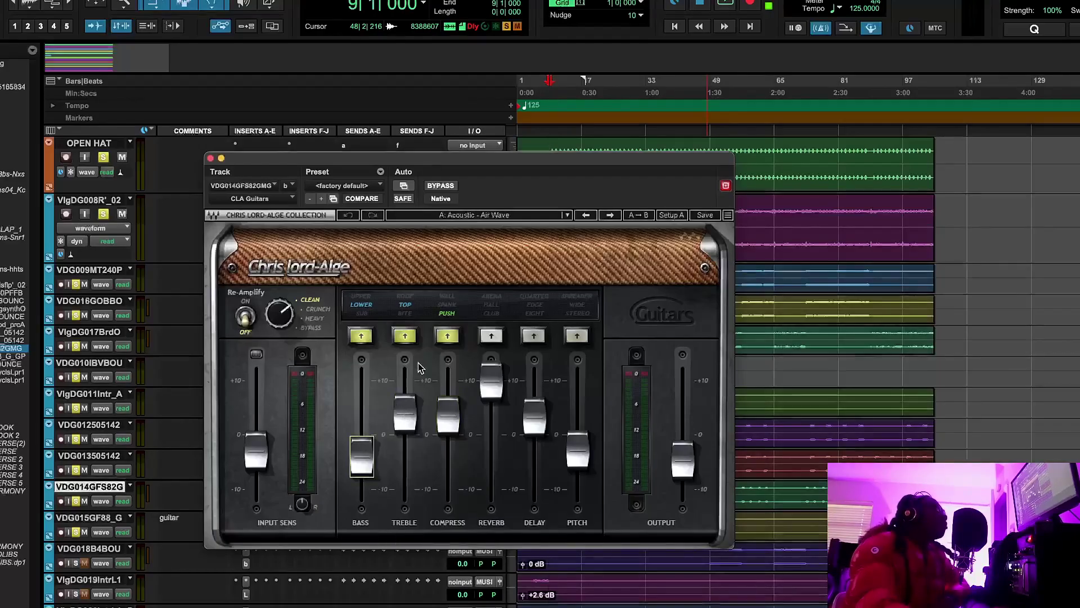
click(210, 158)
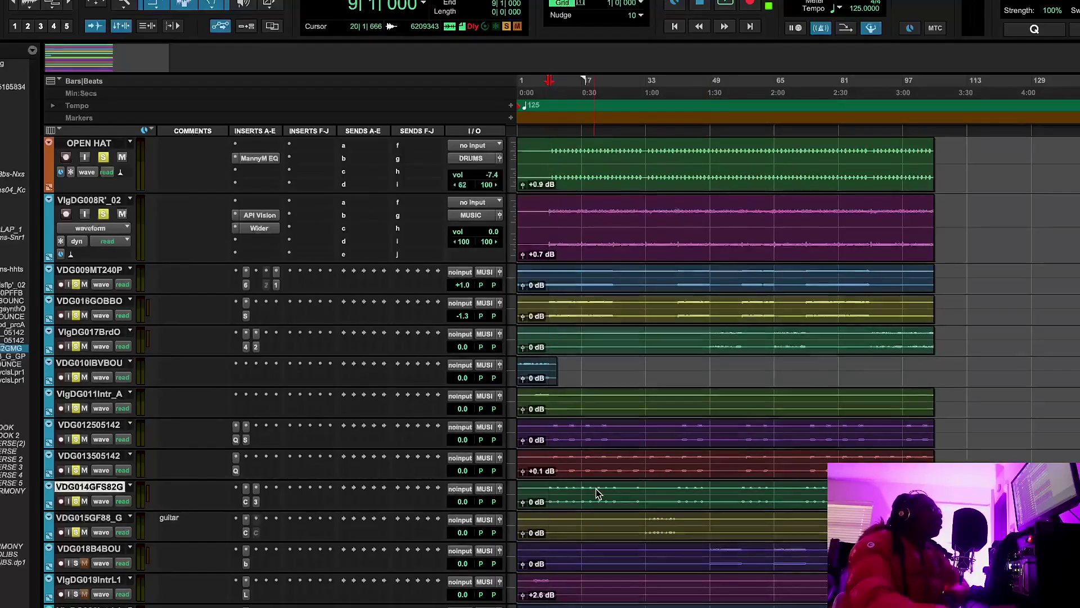
Open CLA Guitars on the VDG015GF88_G track, move its window clear of the timeline, and set the playback start to bar 26
key(space)
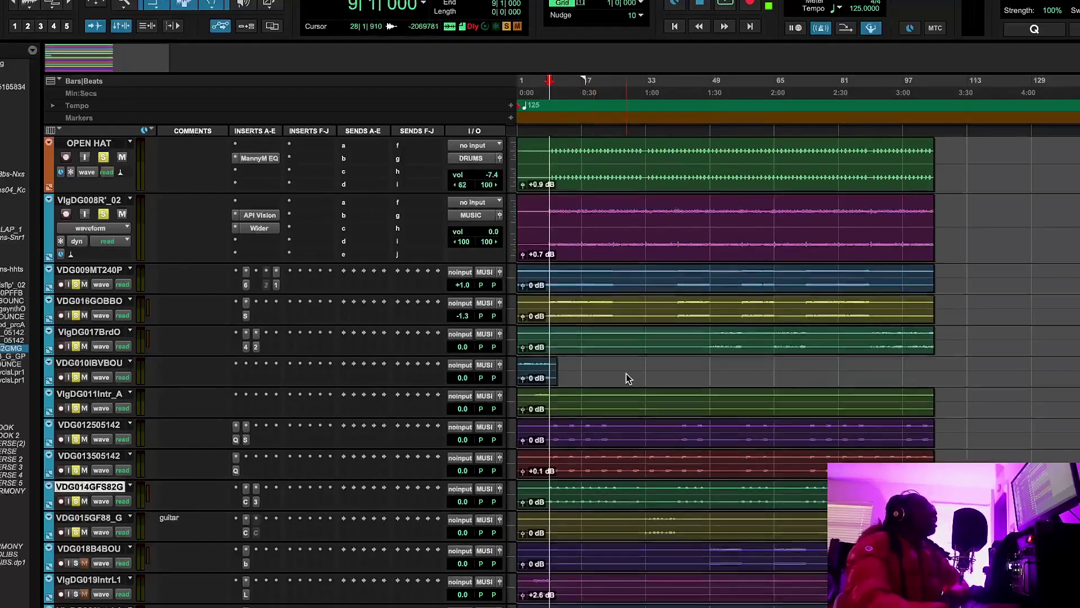
click(643, 84)
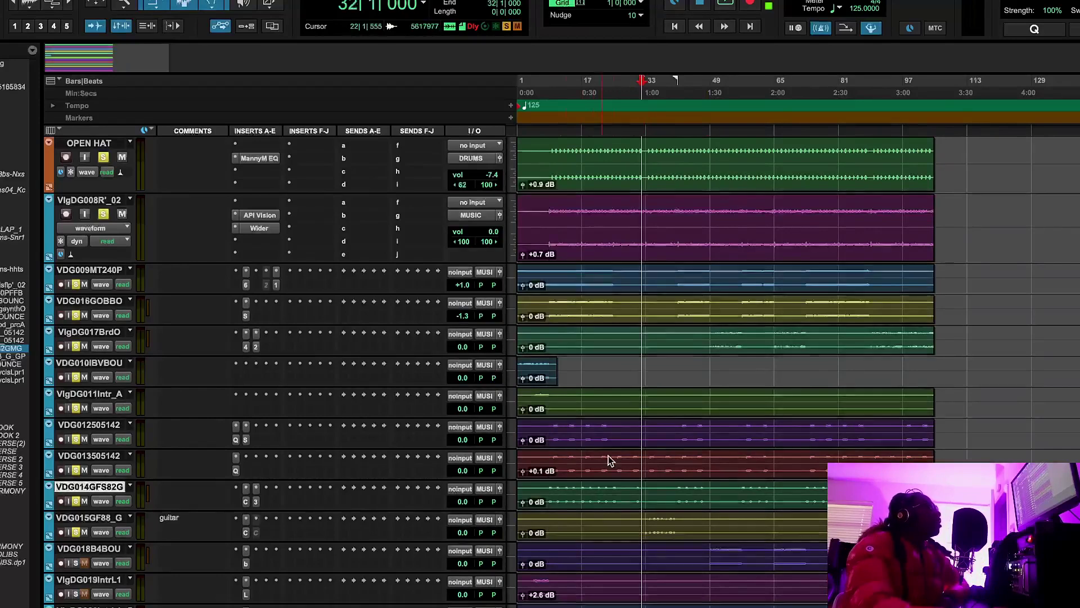
click(246, 533)
drag(472, 161, 355, 251)
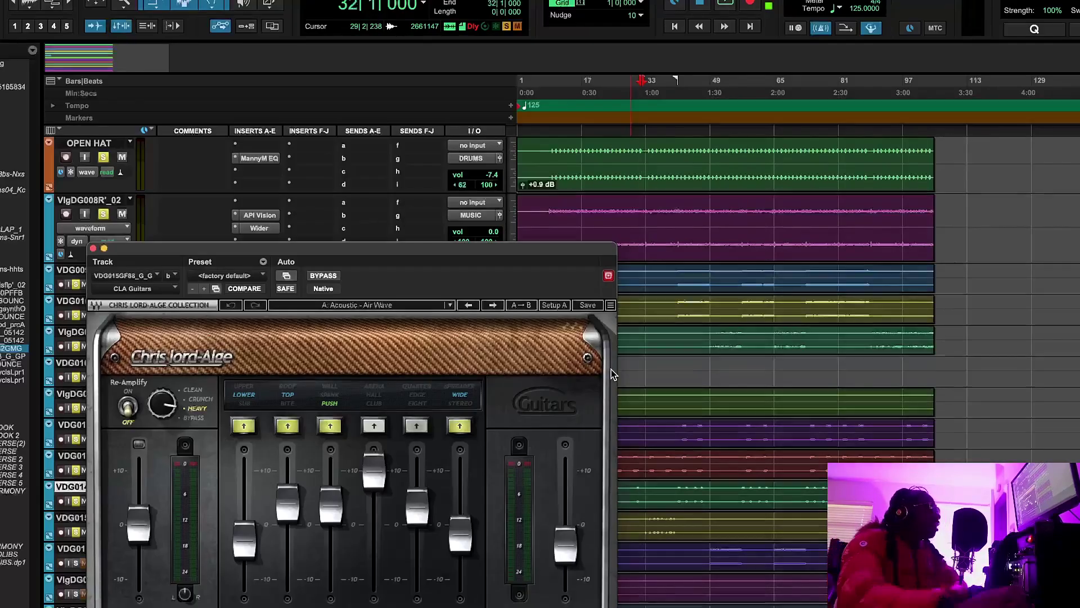
click(617, 96)
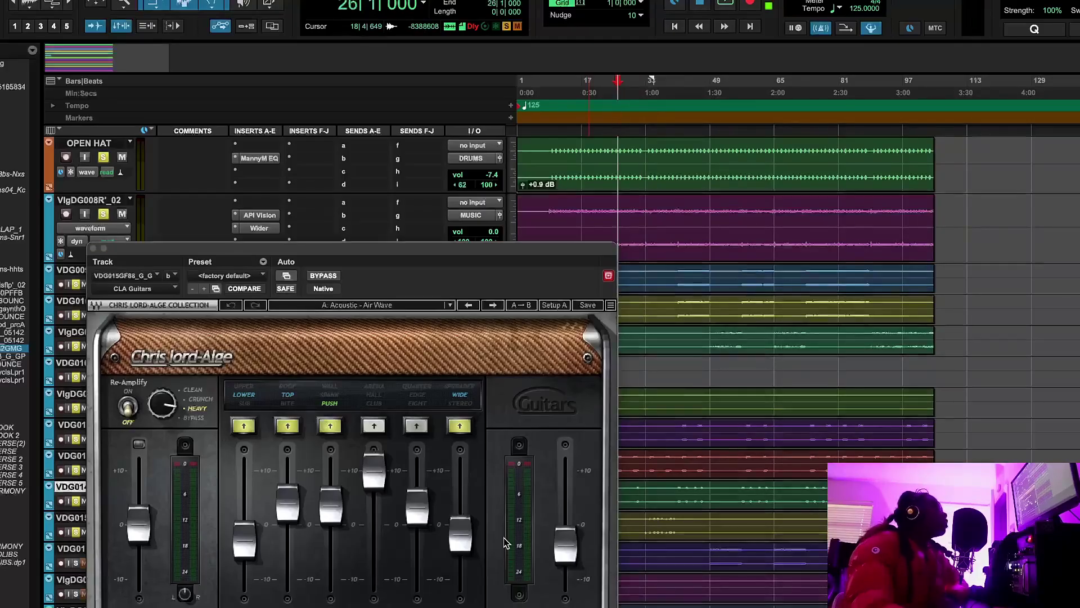
Look through the Acoustic factory presets of CLA Guitars on VDG015GF88_G, leaving Acoustic - Air Wave loaded
click(329, 507)
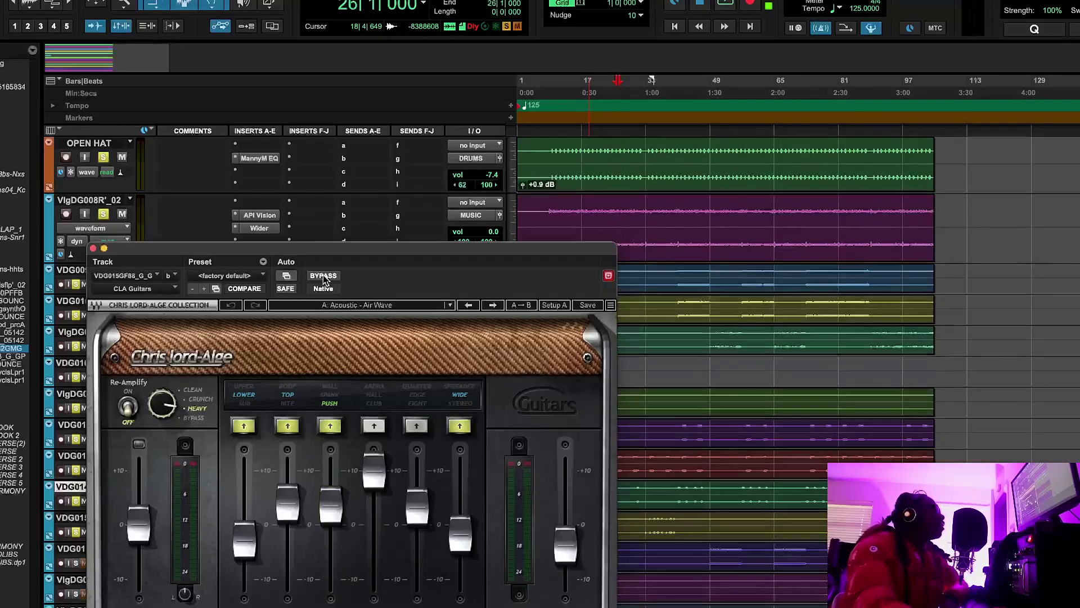
drag(321, 250, 368, 190)
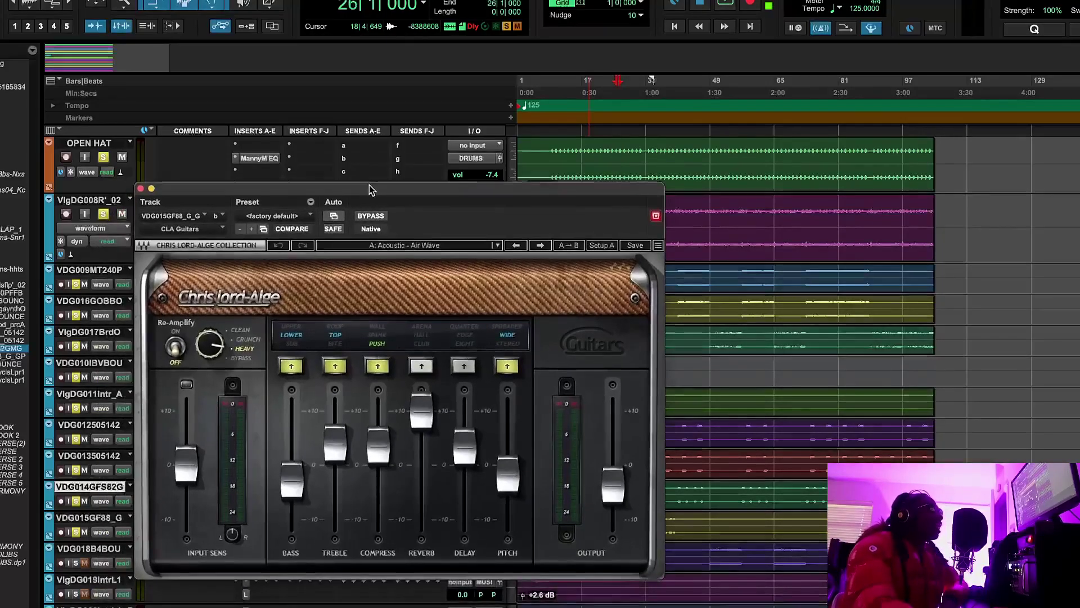
click(387, 249)
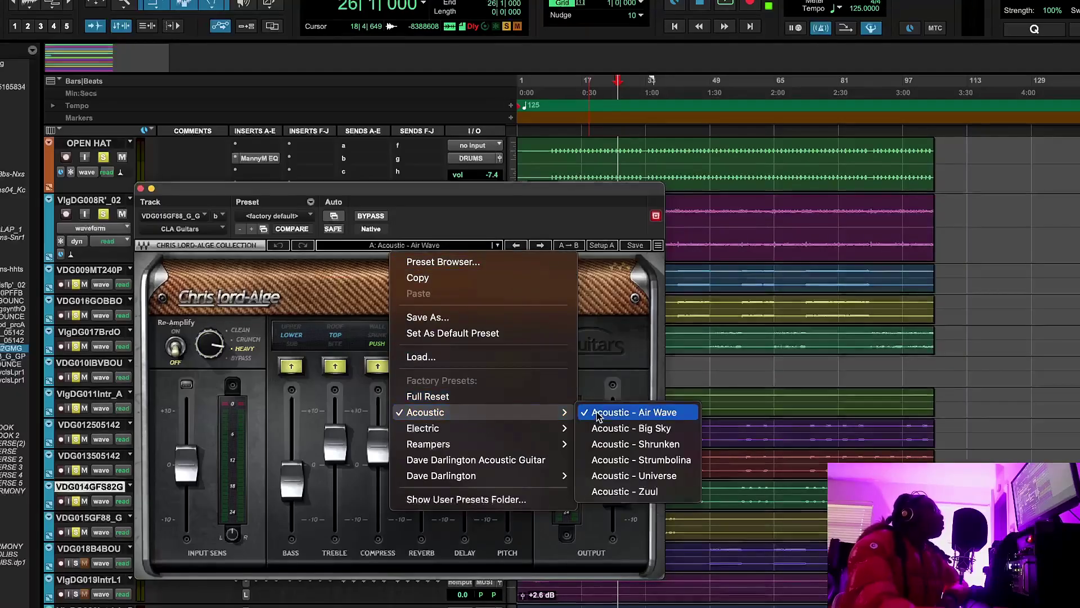
drag(485, 194, 485, 198)
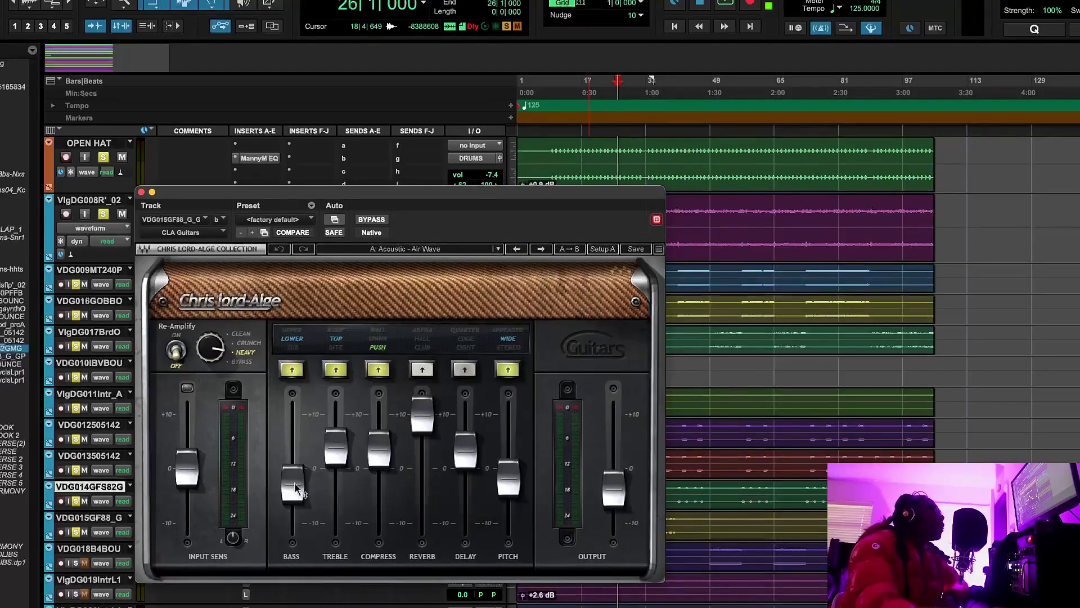
Examine the Bass, Treble and Pitch fader settings of CLA Guitars on VDG015GF88_G
click(297, 490)
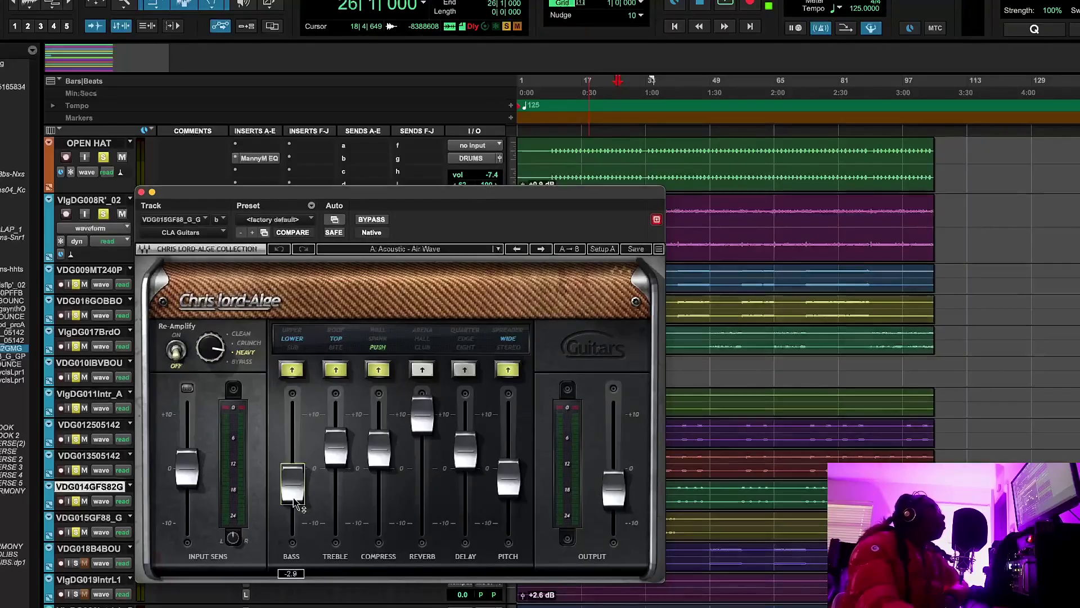
click(335, 448)
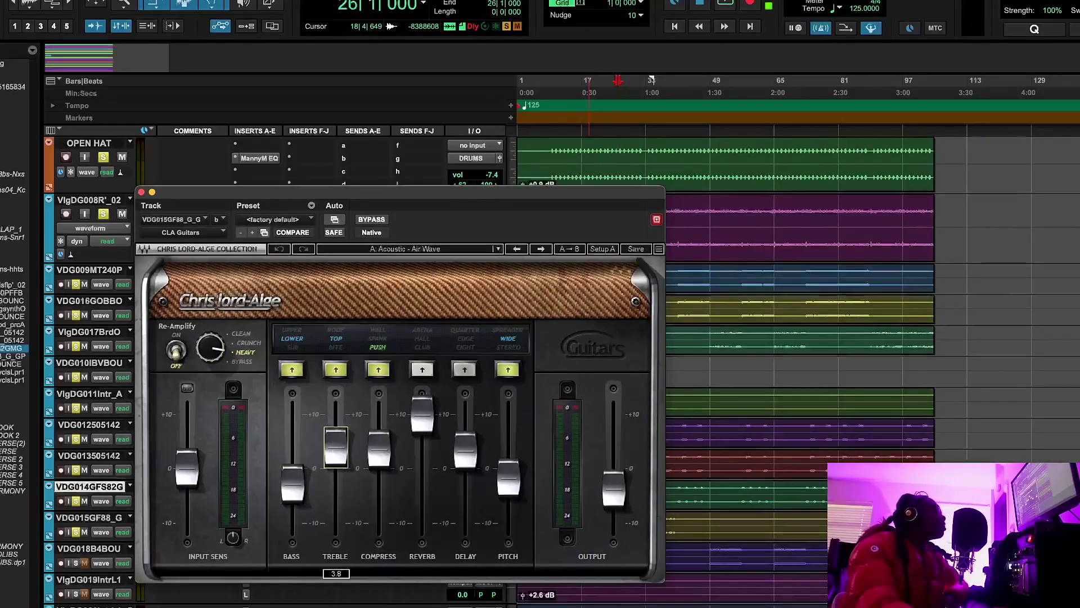
click(513, 484)
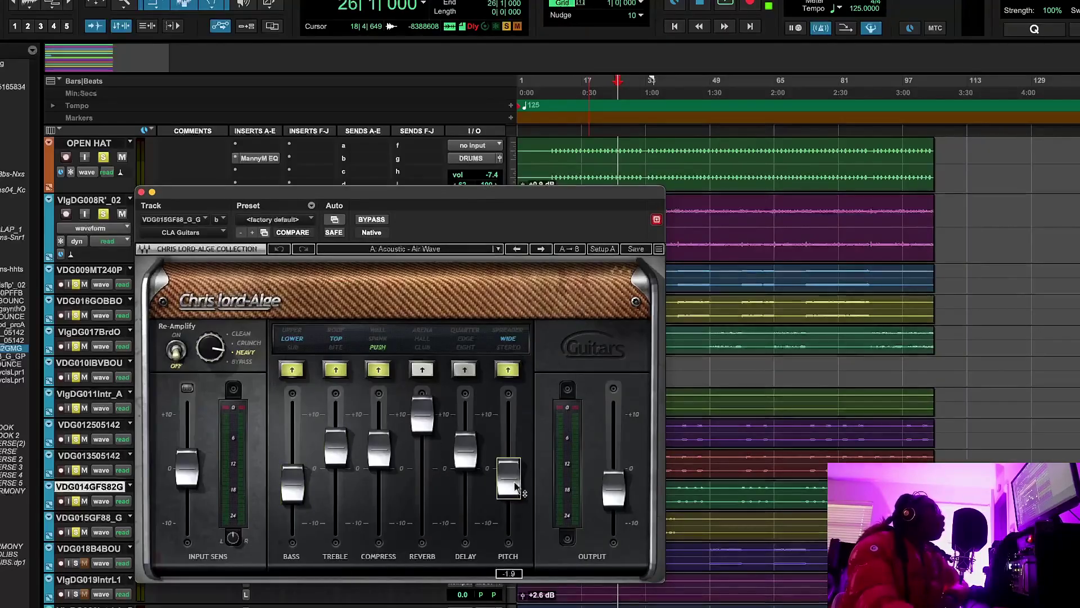
Compare VDG015GF88_G from bar 29 with CLA Guitars active and bypassed, replay from bar 33, reactivate the plugin, and stop
drag(598, 196, 551, 220)
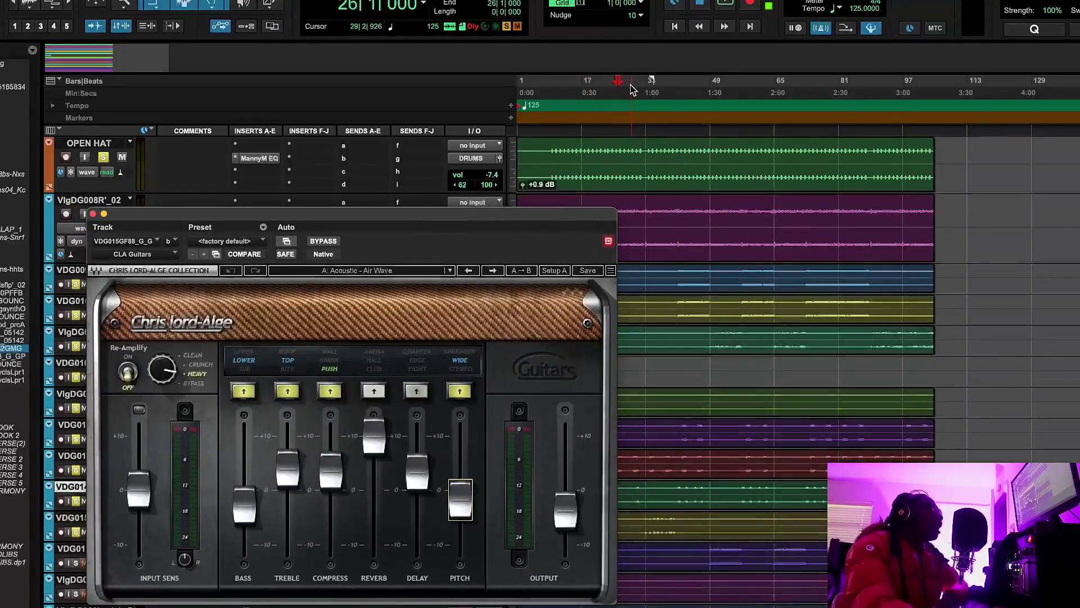
click(631, 87)
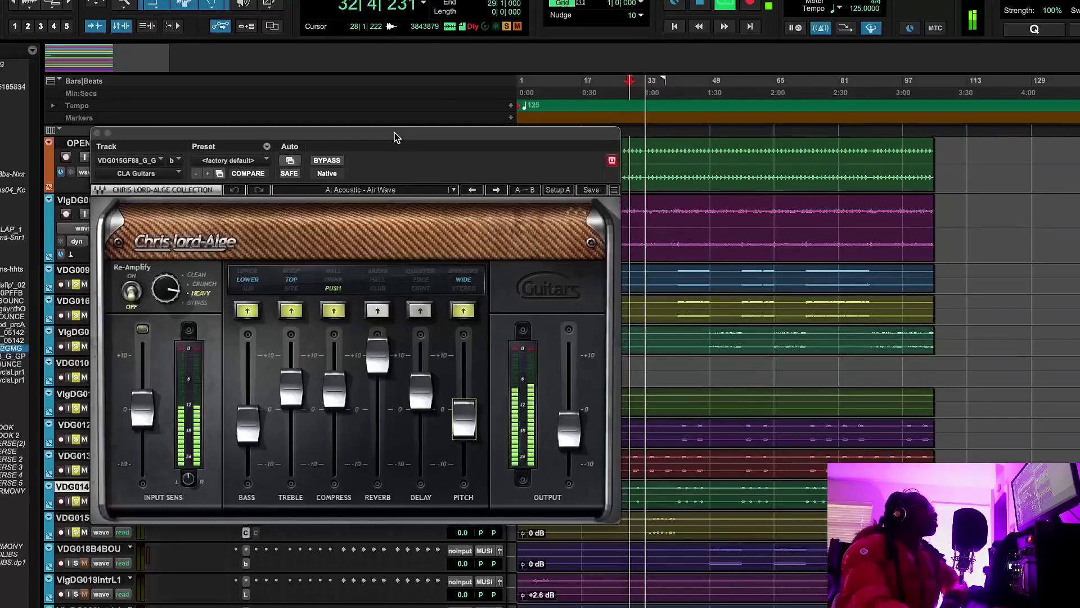
click(329, 162)
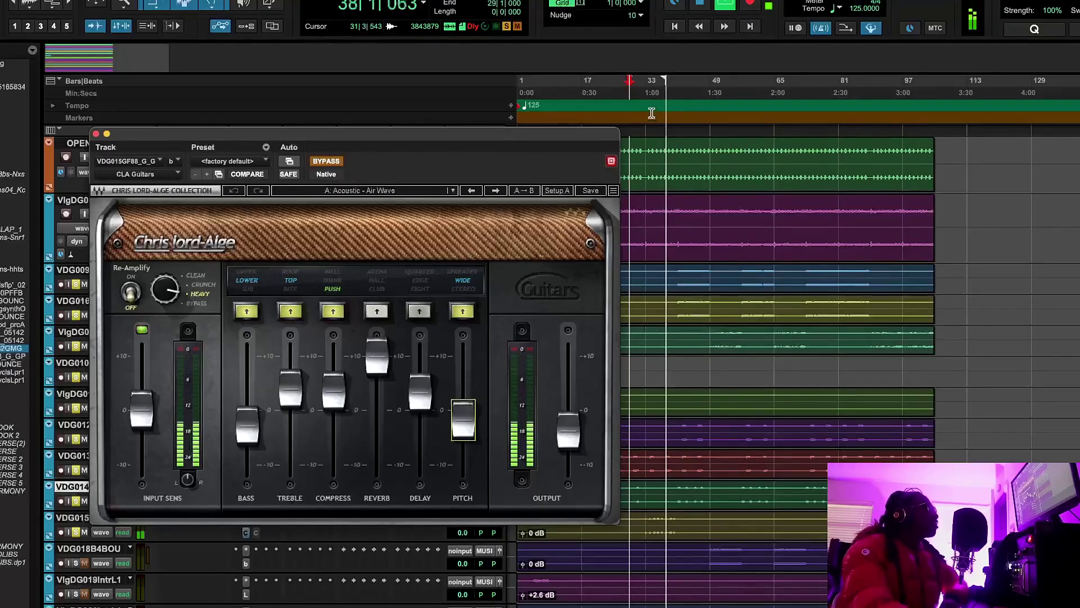
click(645, 95)
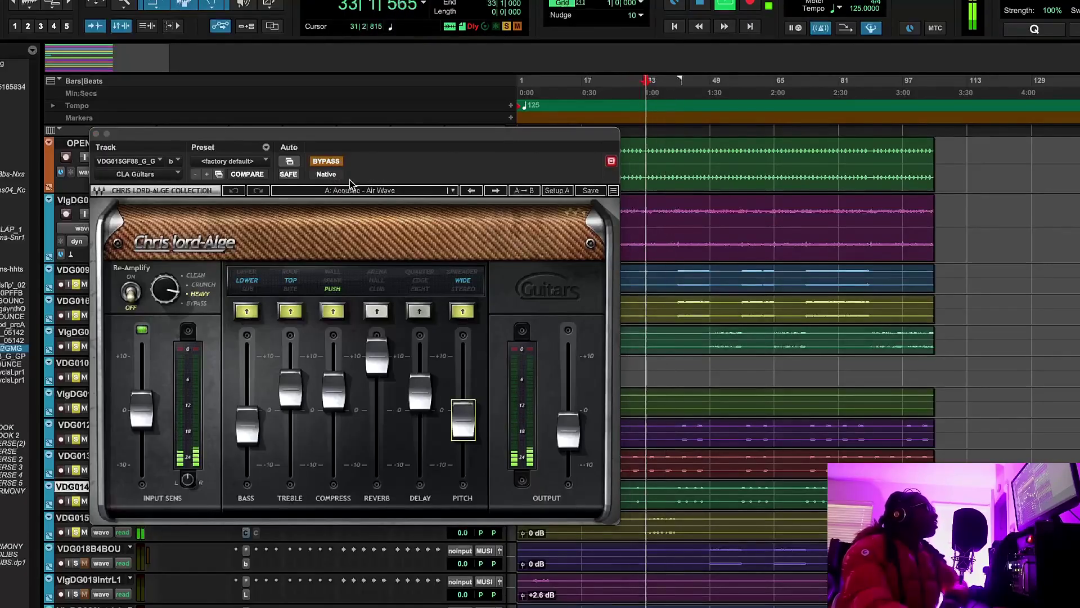
click(326, 161)
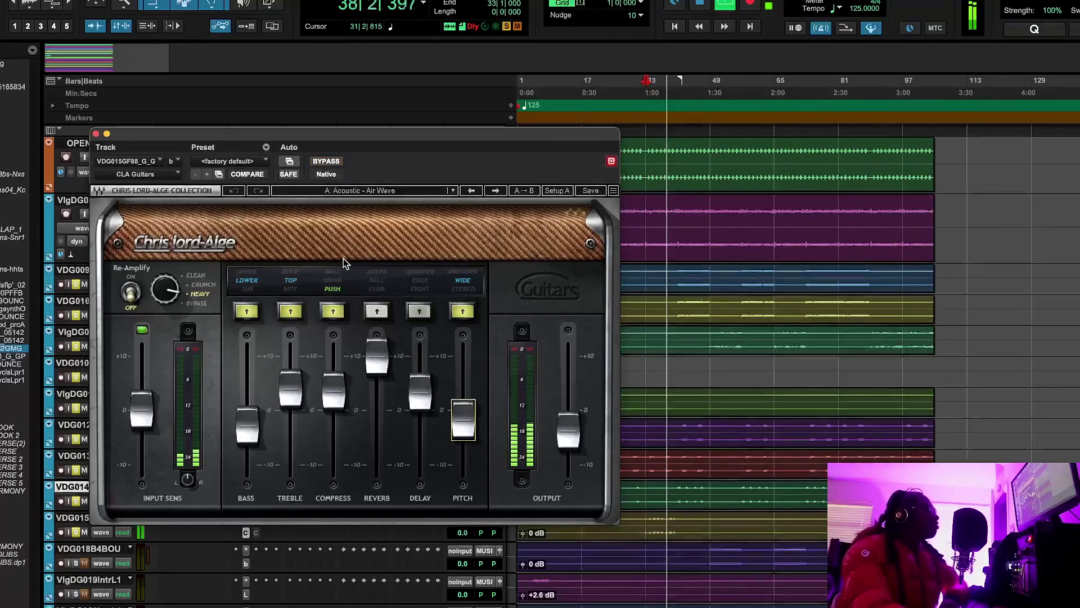
key(space)
Reposition the CLA Guitars window on VDG015GF88_G to examine its faders and Re-Amplify section, and close it
drag(507, 133, 350, 71)
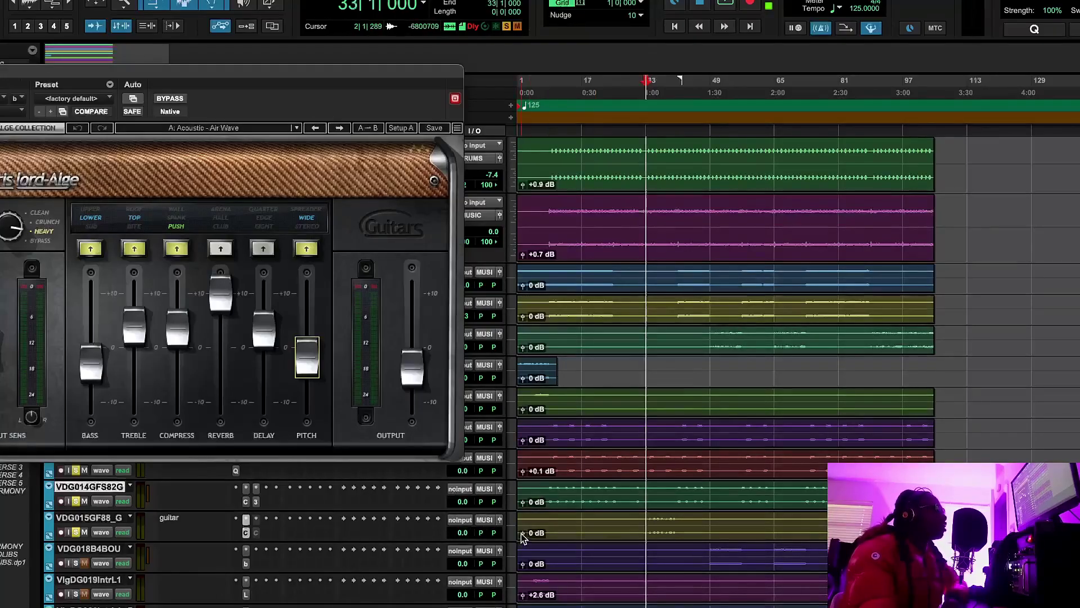
drag(220, 71, 408, 207)
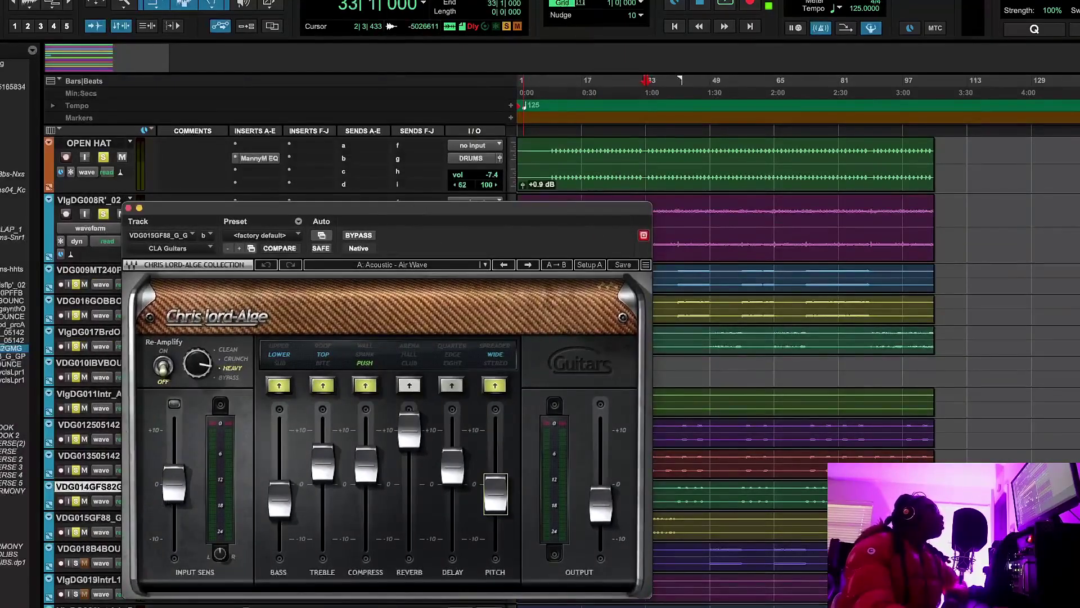
key(Tab)
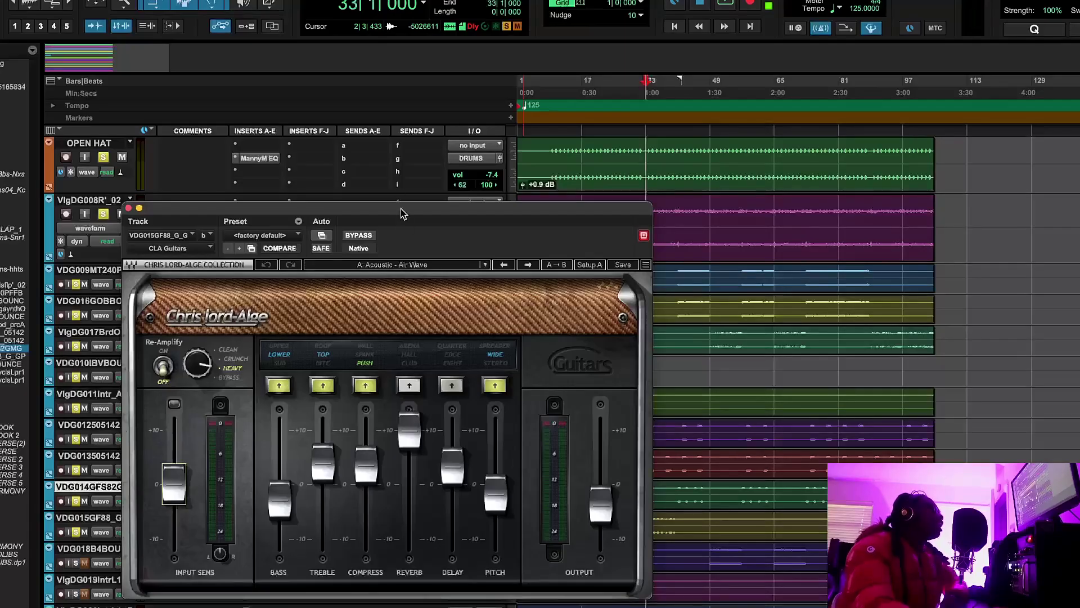
drag(402, 212, 395, 107)
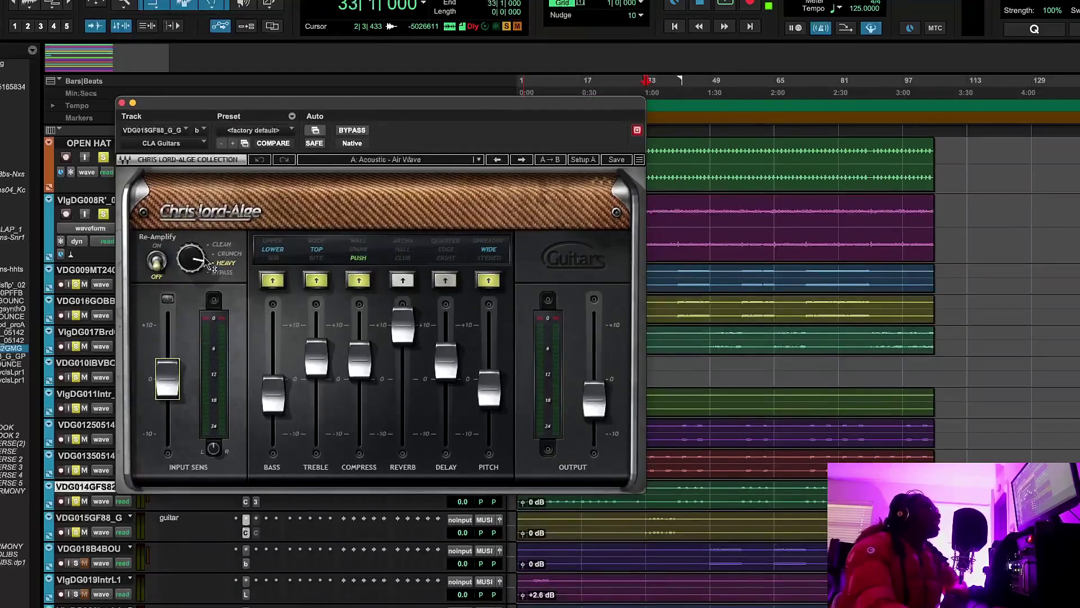
click(122, 103)
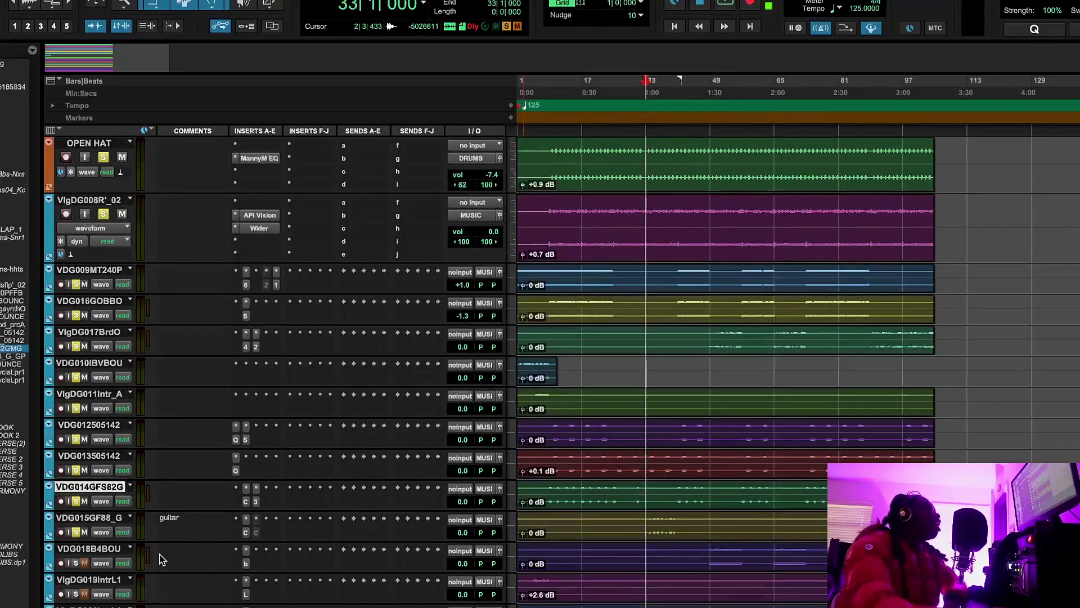
Open bx_console SSL 4000 E on VDG018B4BOU, play the track from bar 48, and reposition the plugin window to show its controls
click(246, 562)
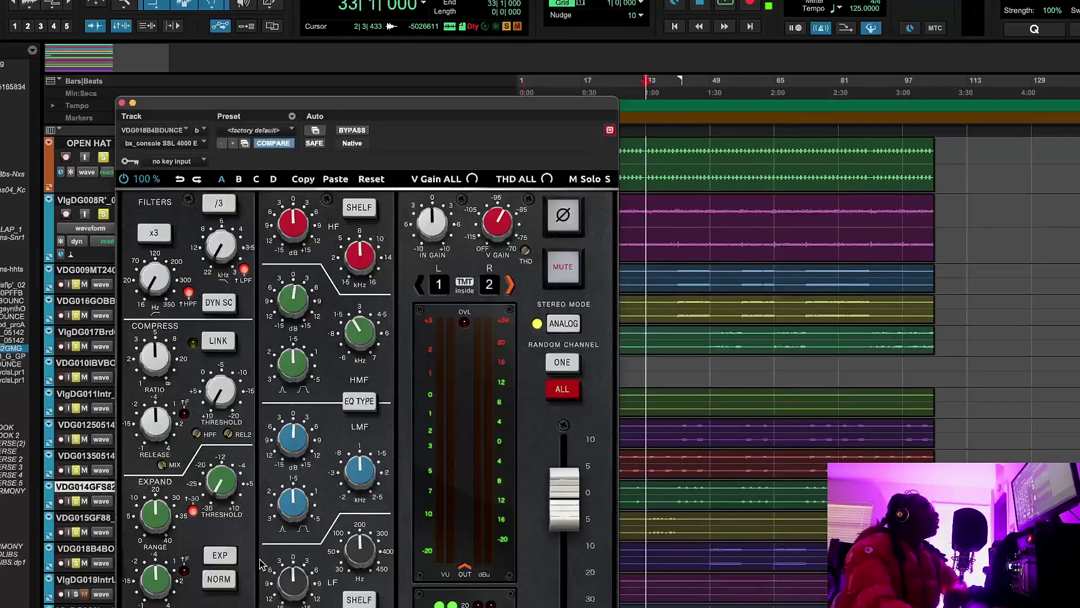
click(704, 157)
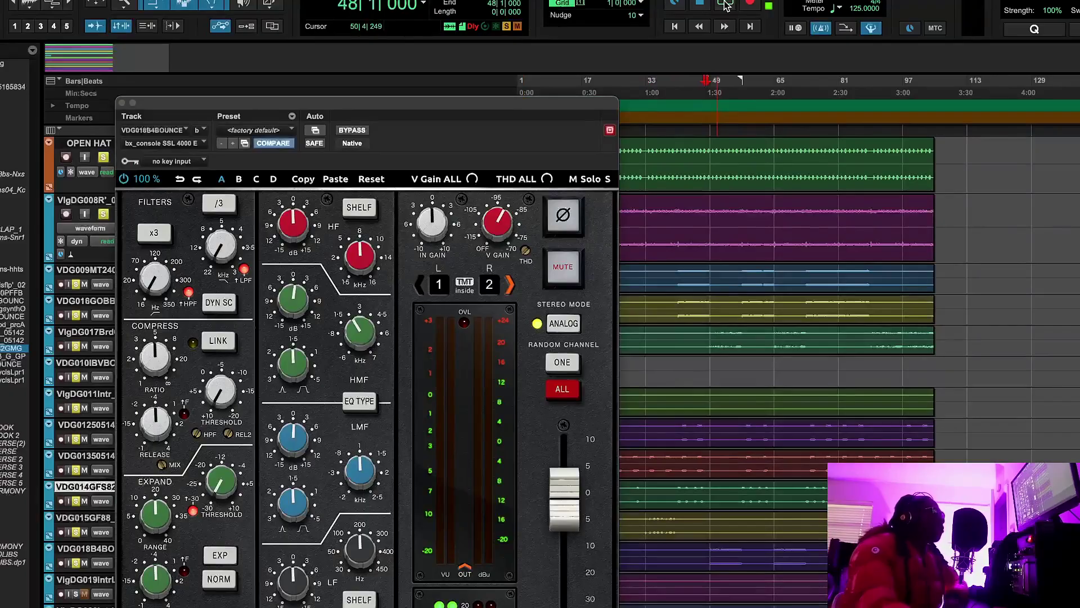
key(space)
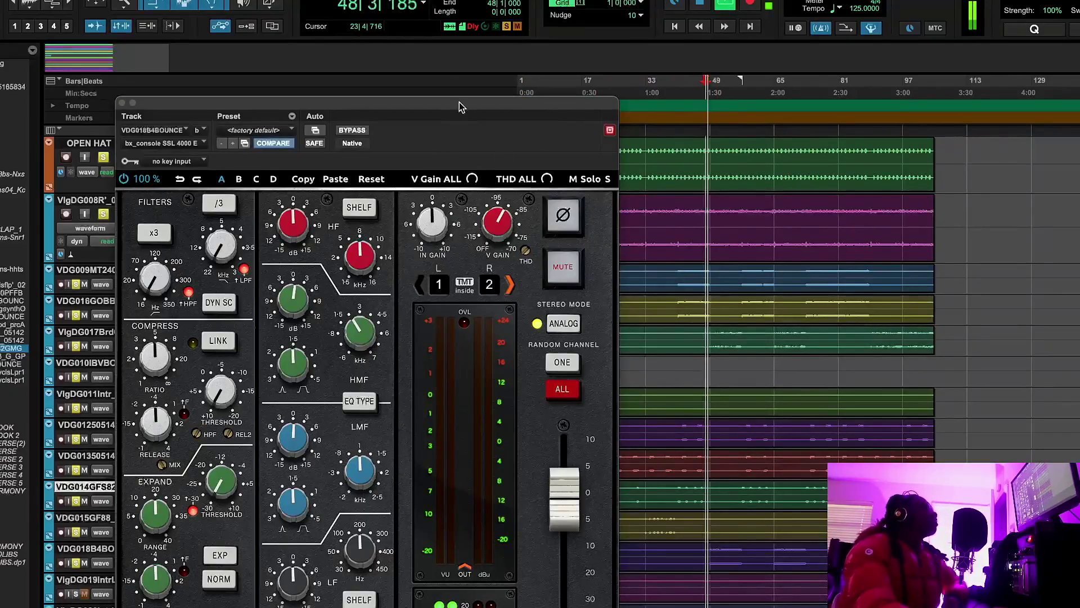
drag(460, 105, 375, 27)
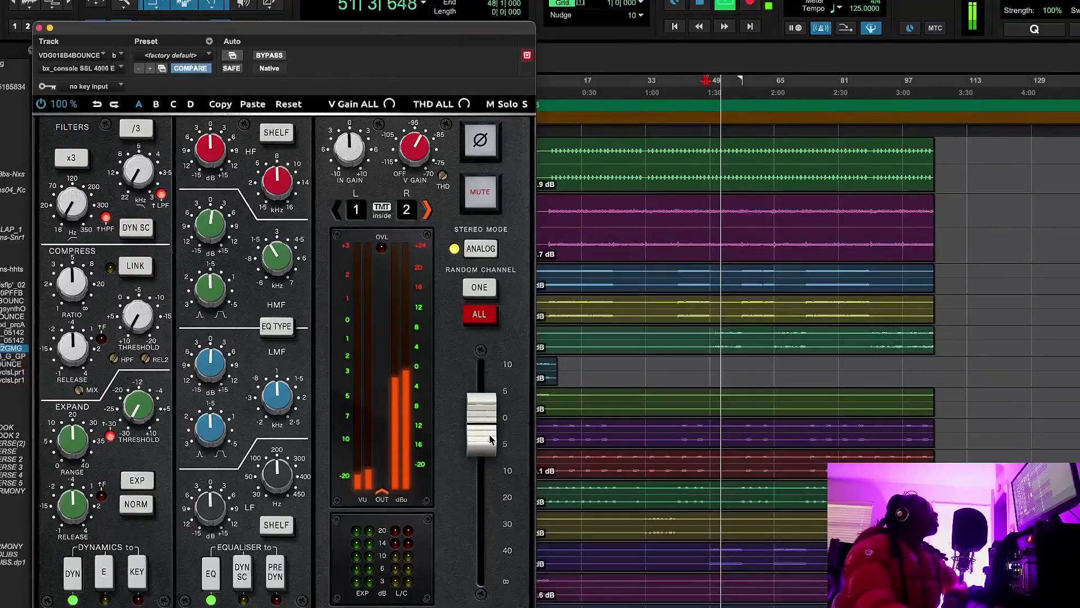
Compare VDG018B4BOU from bar 49 with bx_console SSL 4000 E bypassed and active, leave the plugin active, and stop playback
click(270, 56)
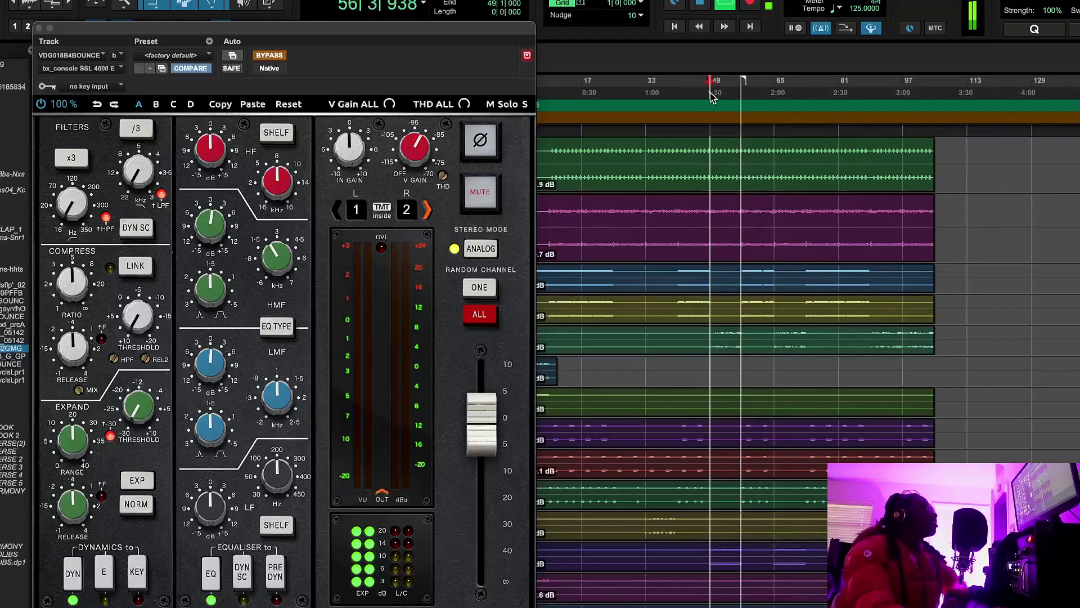
click(273, 56)
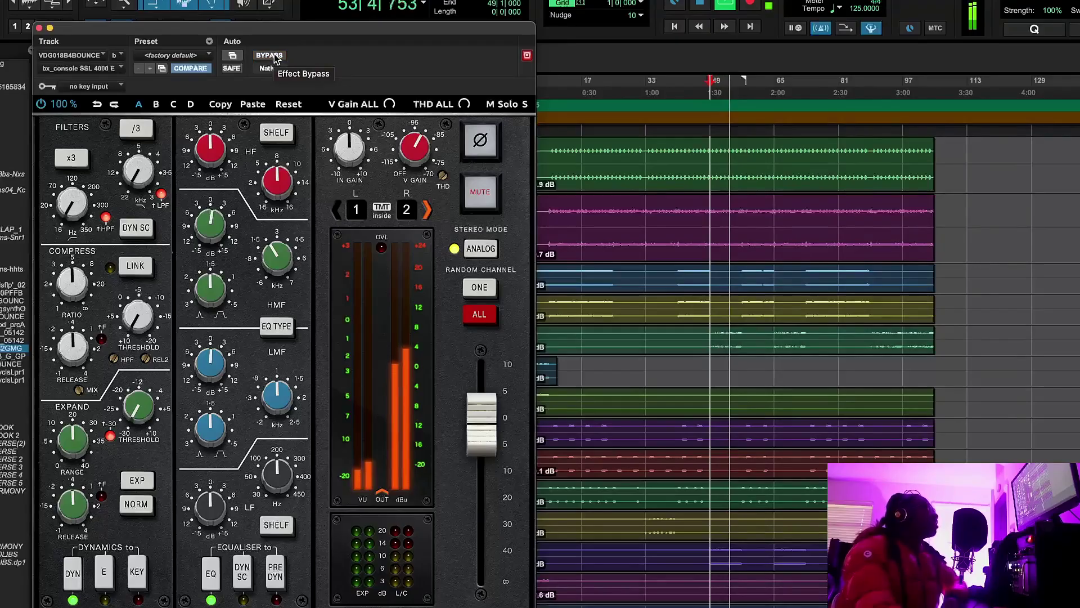
mouse_move(223, 373)
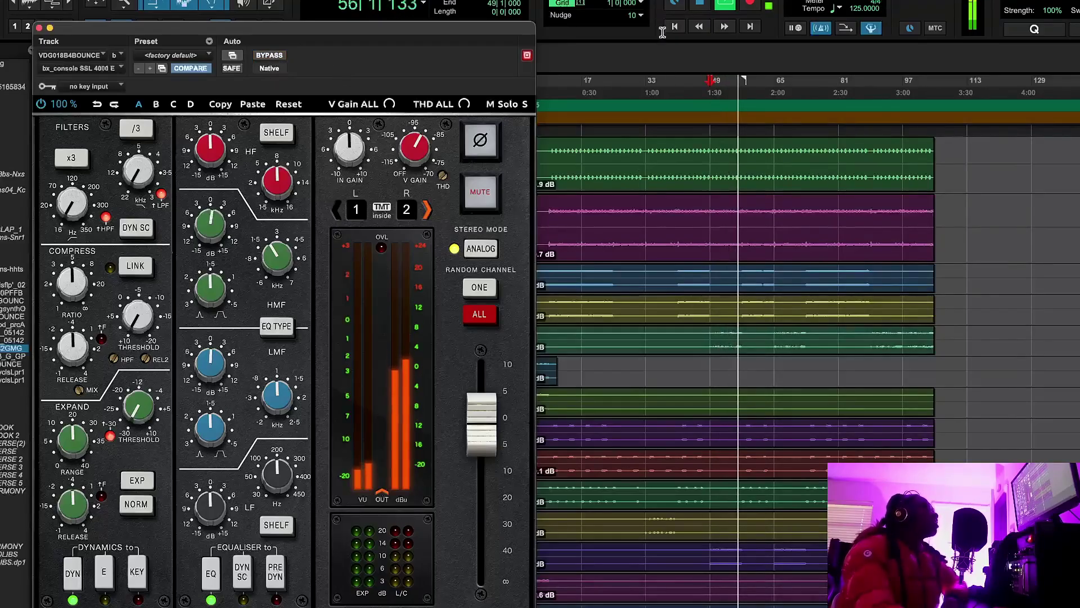
key(space)
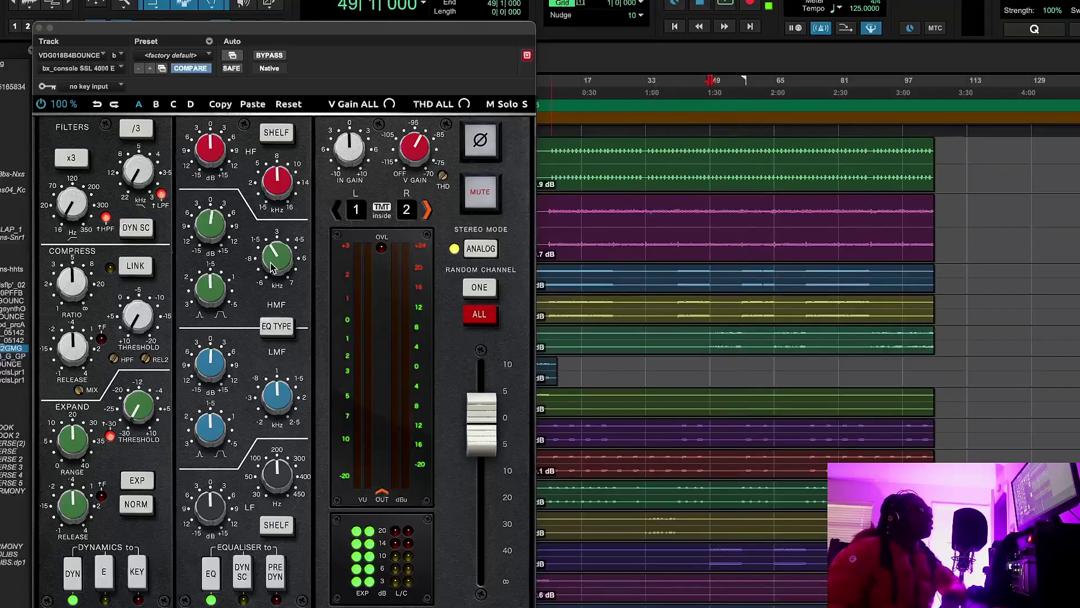
Reposition the bx_console SSL 4000 E window and examine the equaliser's HF, HMF and LMF settings on VDG018B4BOU
drag(254, 29, 442, 57)
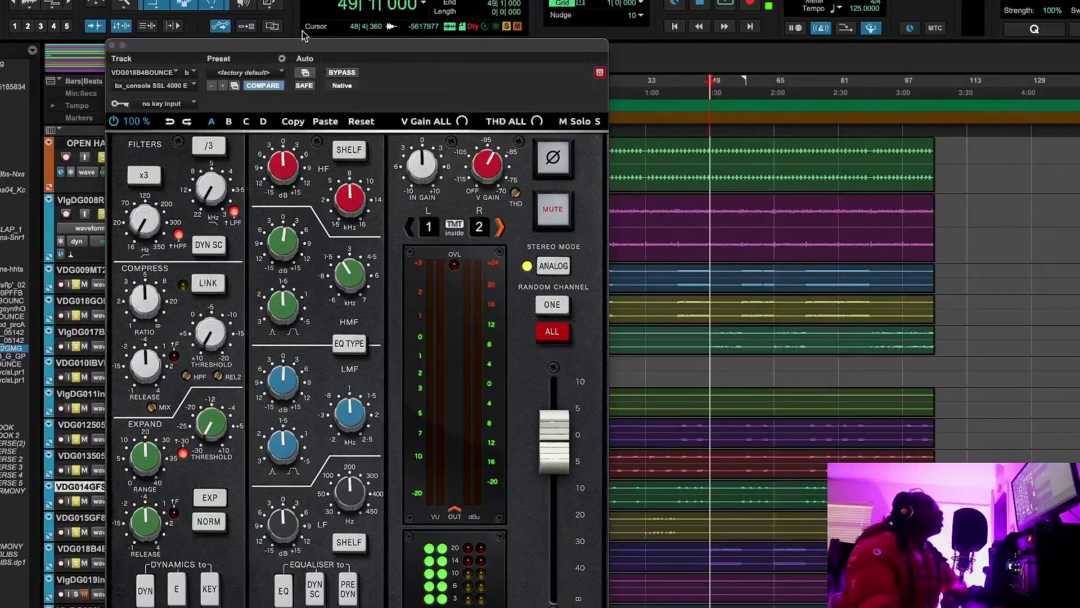
drag(304, 45, 480, 57)
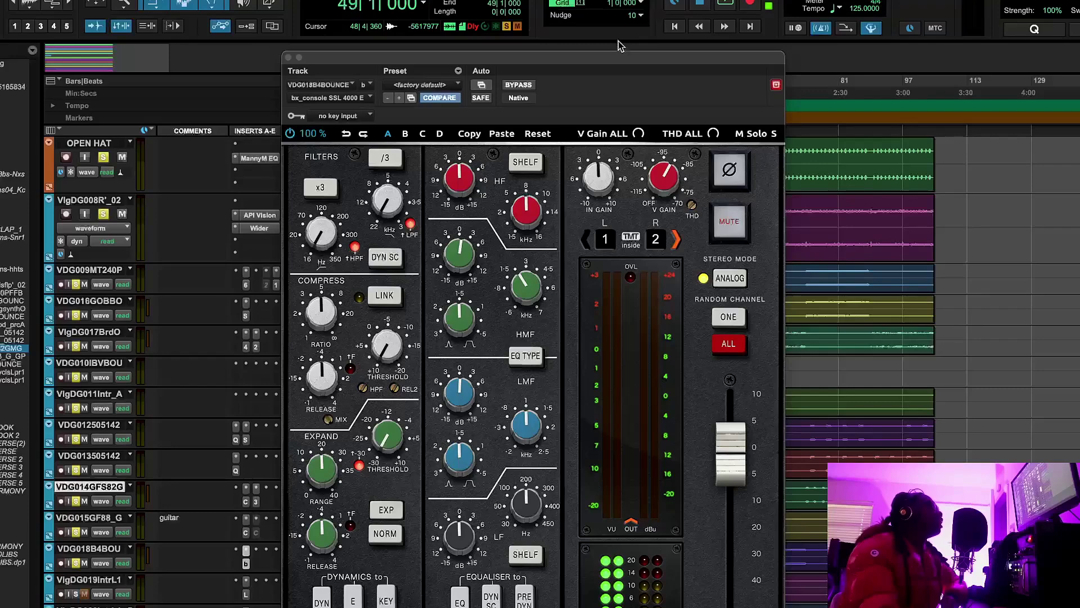
drag(628, 57, 444, 63)
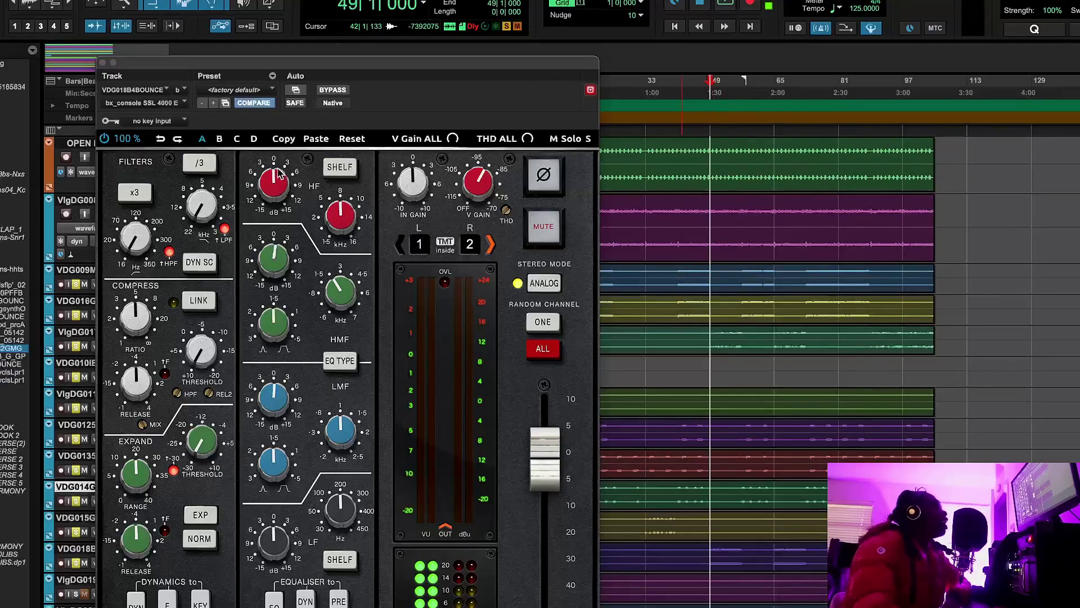
mouse_move(266, 265)
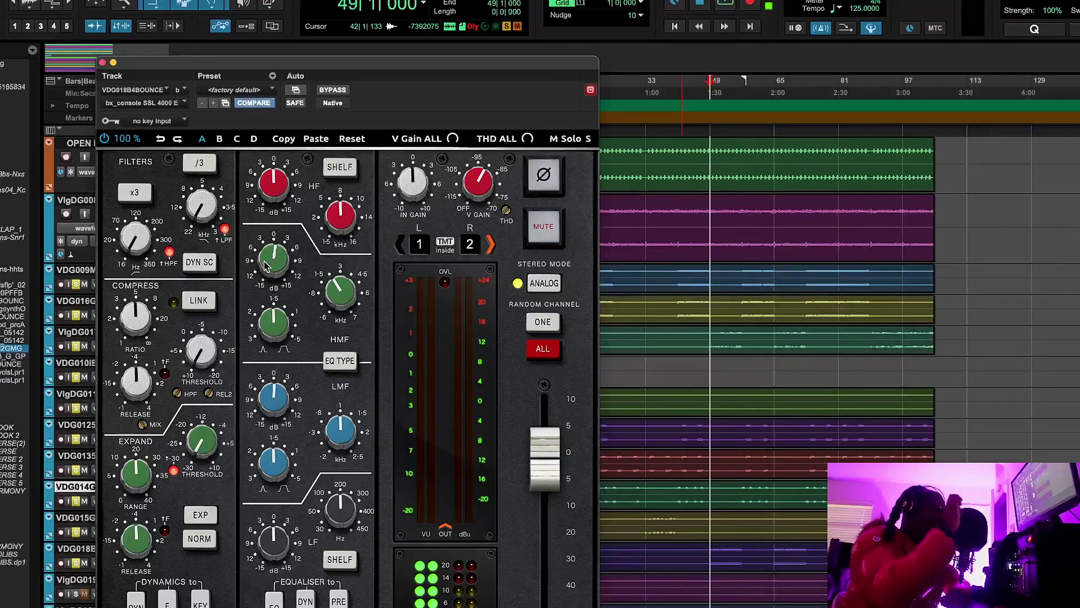
mouse_move(276, 400)
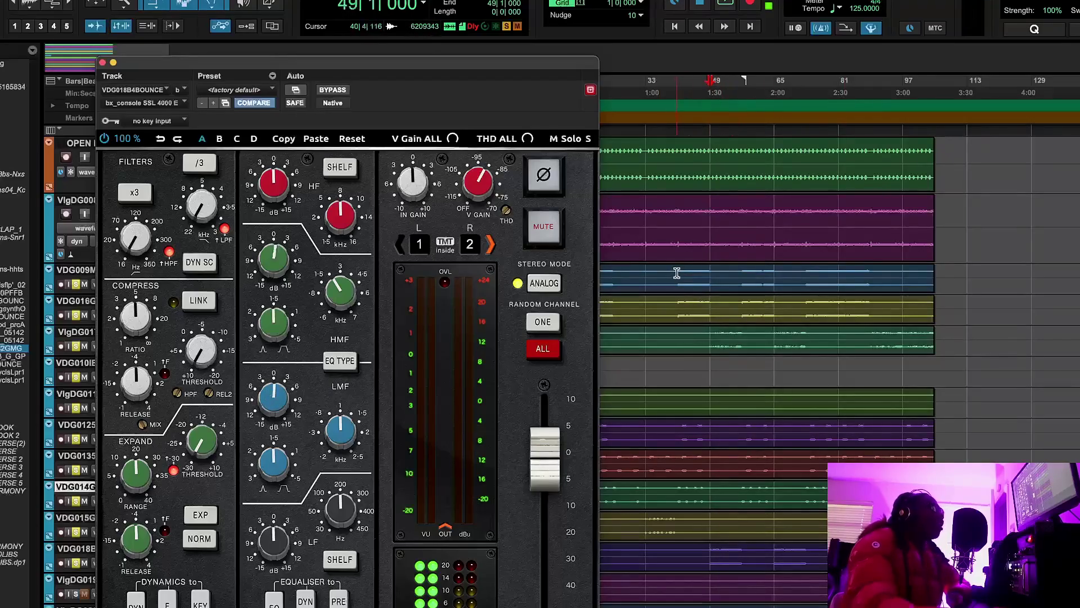
Select the whole VDG009MT240P clip and close the bx_console SSL 4000 E window
drag(678, 269, 719, 305)
double_click(727, 281)
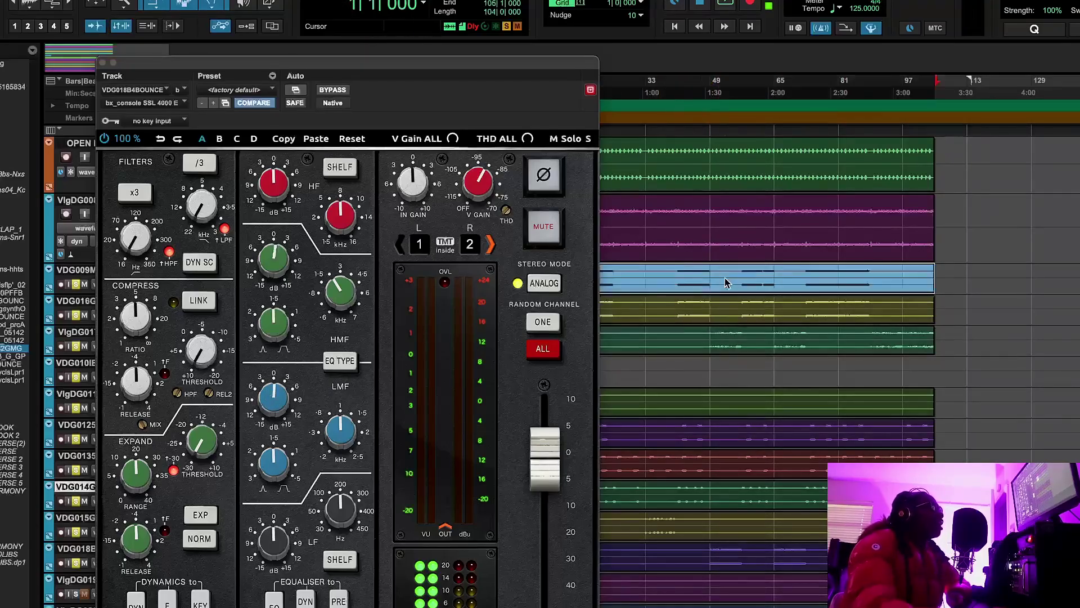
click(102, 62)
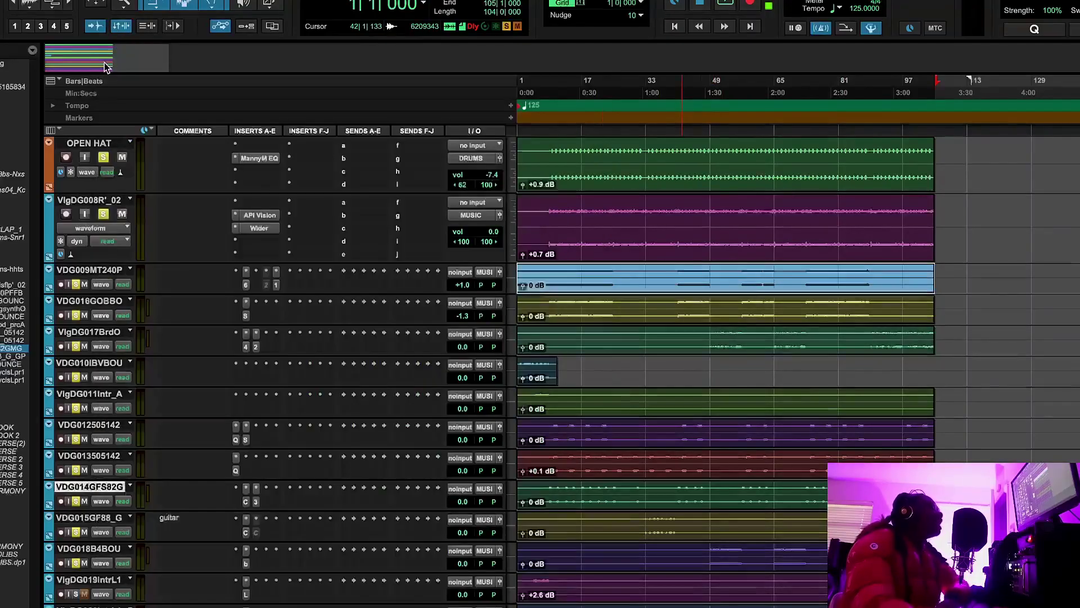
Examine the Lo-Fi plugin on the VlgDG019 and VlgDG020 intro tracks, and play the song's opening section
click(246, 594)
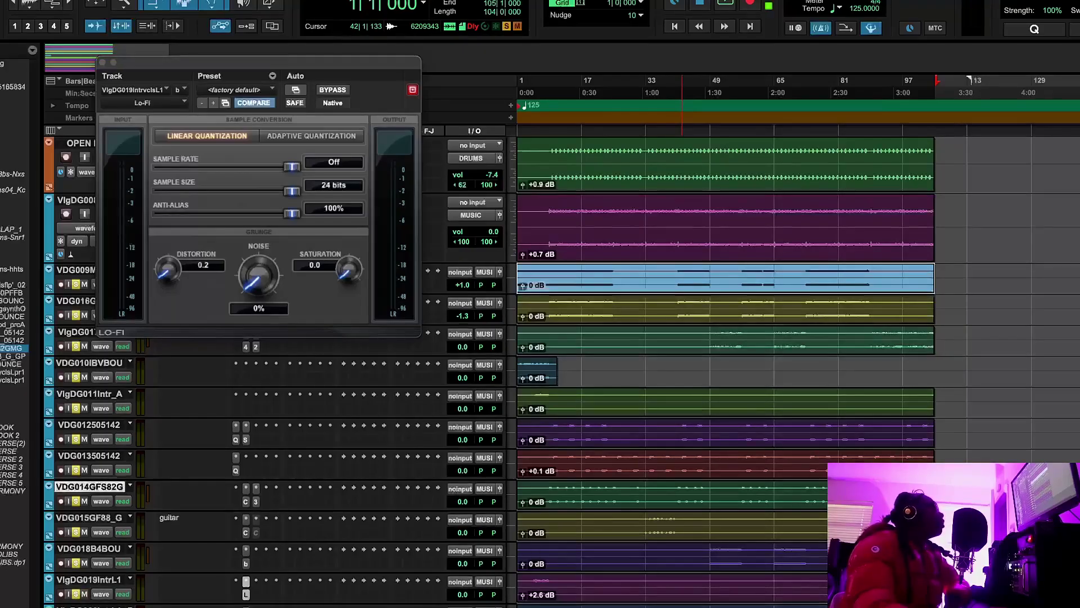
click(530, 98)
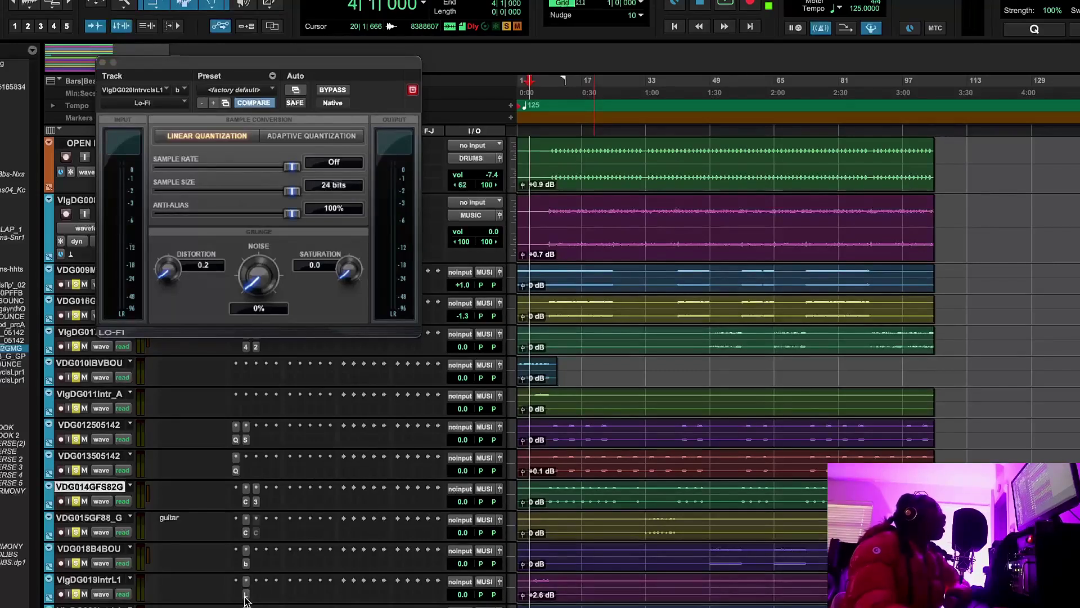
click(726, 5)
Compare VlgDG019IntrL1 with Lo-Fi bypassed and active, leave the plugin active, stop playback, and close its window
click(332, 91)
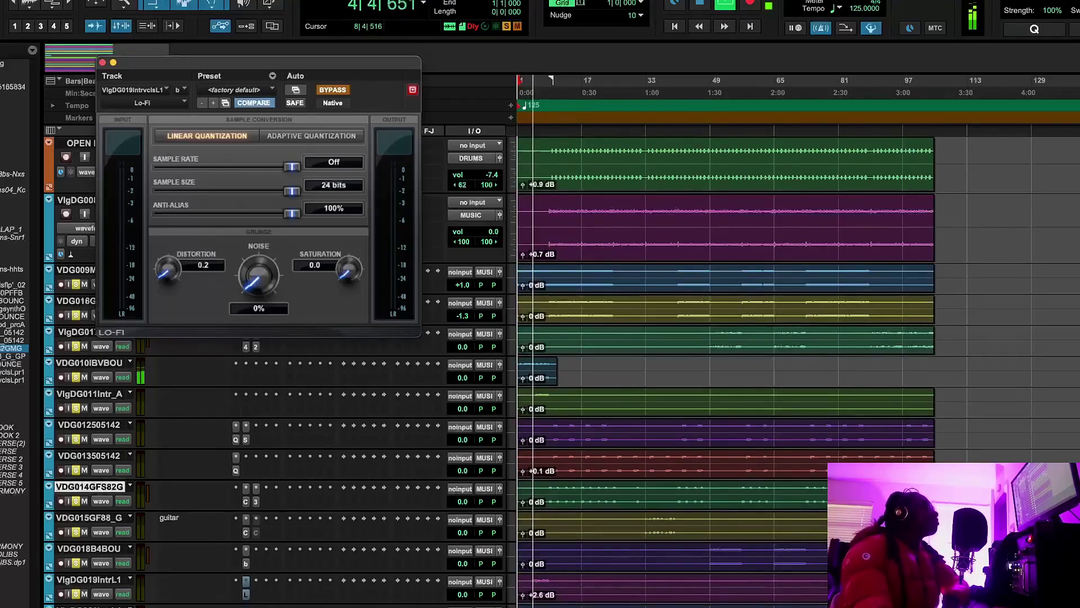
right_click(247, 596)
click(264, 599)
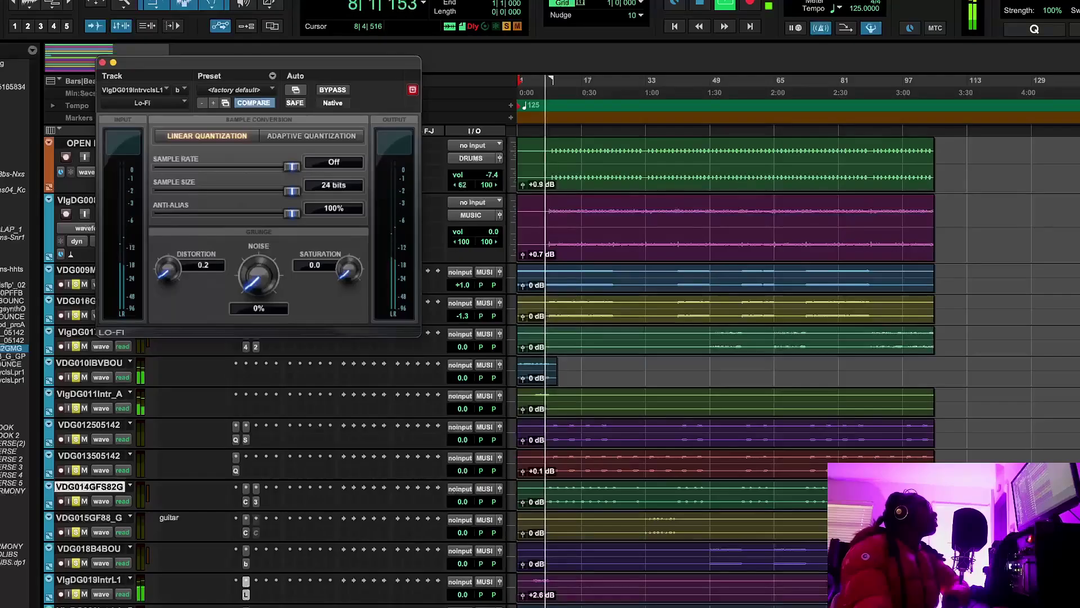
click(721, 4)
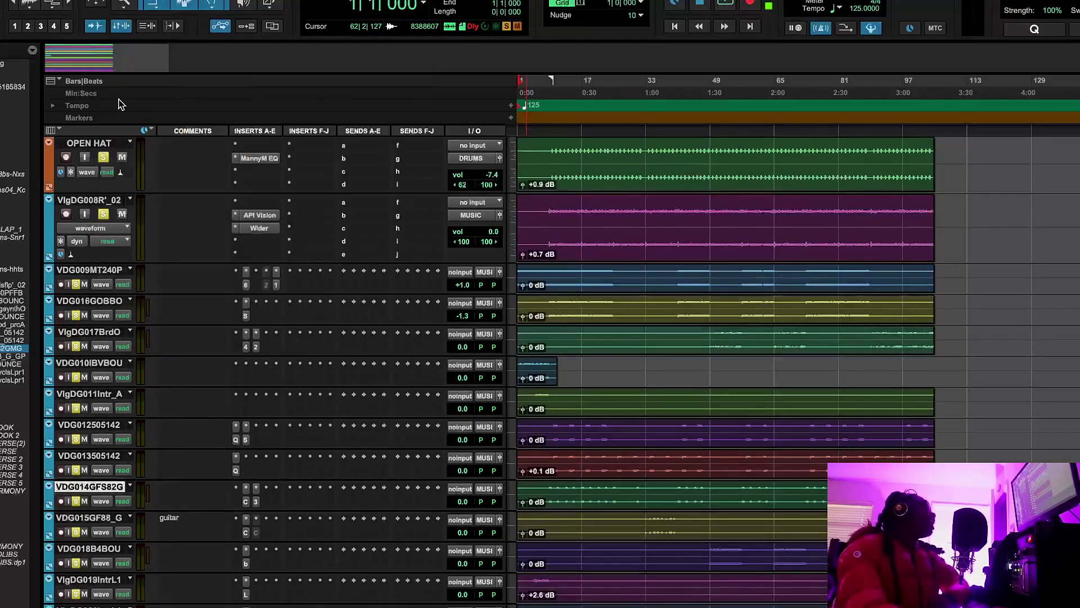
click(103, 62)
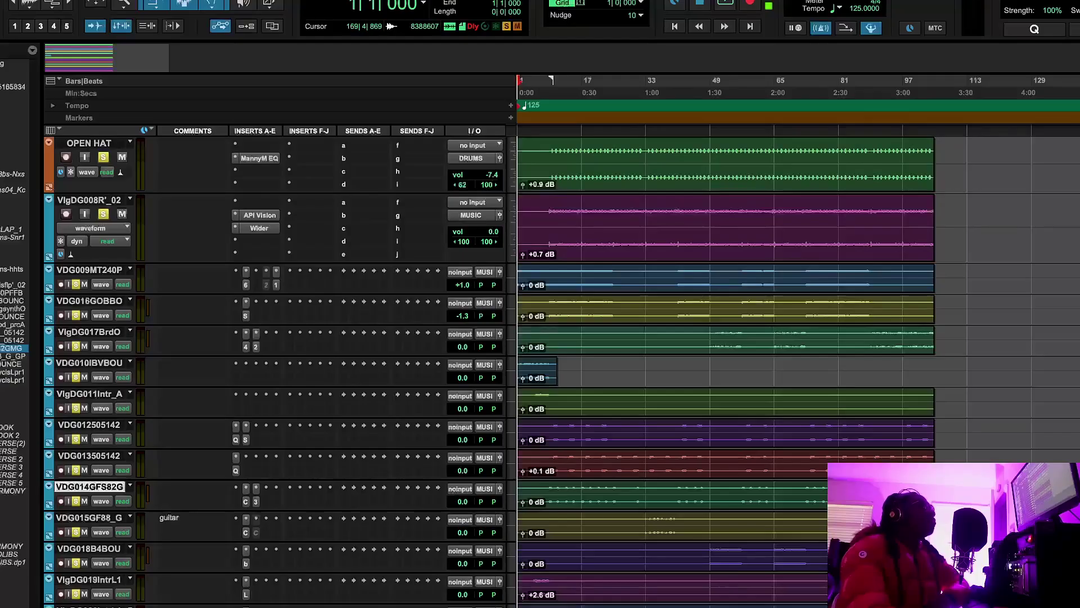
Look through the session's mix buses, drum tracks, instrument tracks and vocal tracks, ending at the MUSIC instrument tracks
scroll(562, 371, up, 15)
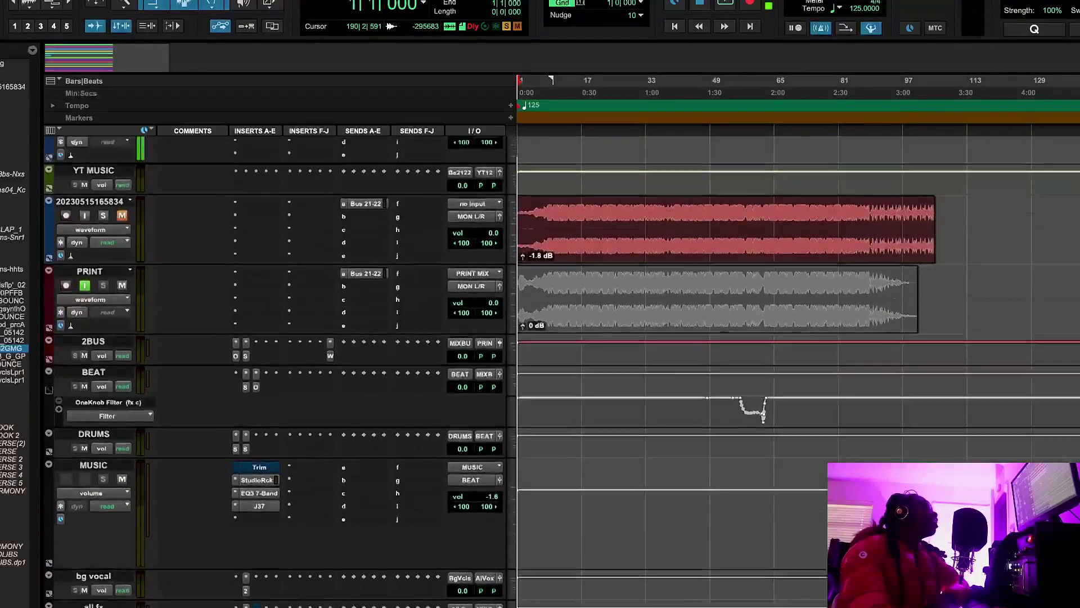
scroll(562, 372, down, 15)
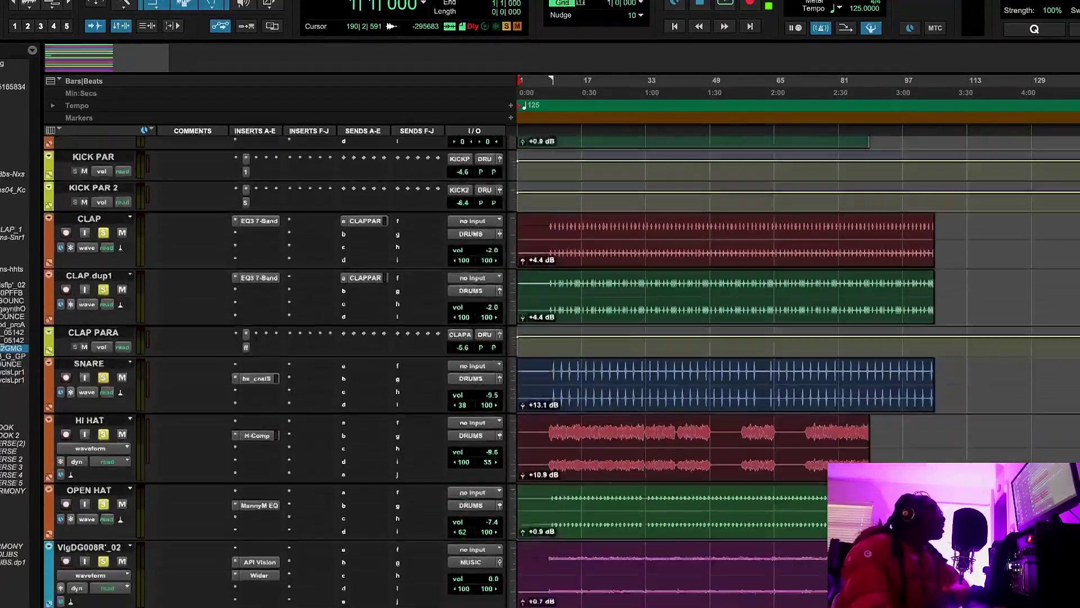
scroll(562, 372, down, 10)
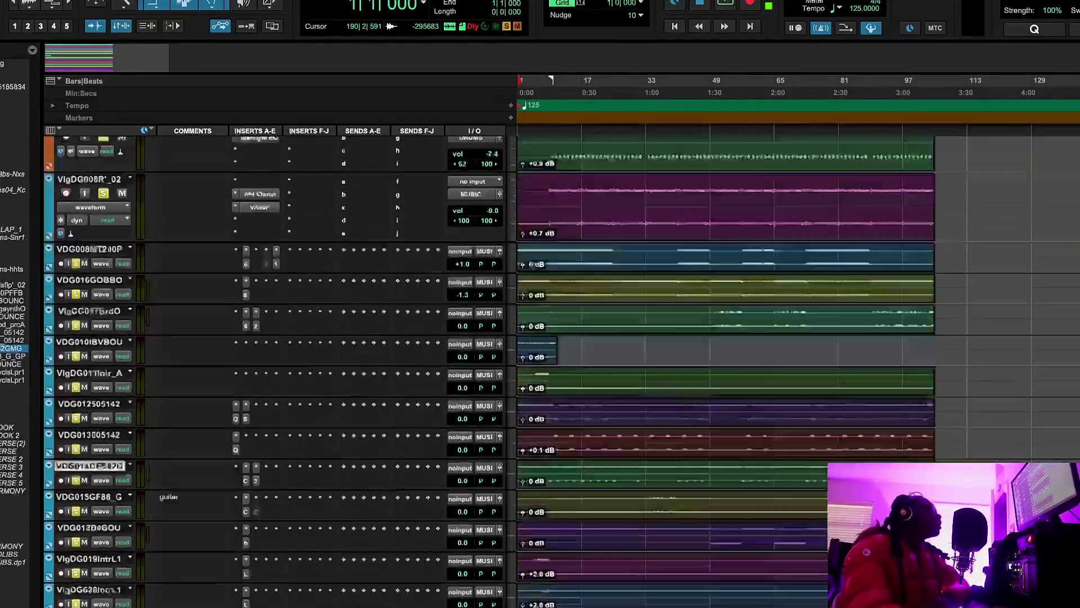
scroll(562, 371, up, 5)
scroll(562, 371, up, 1)
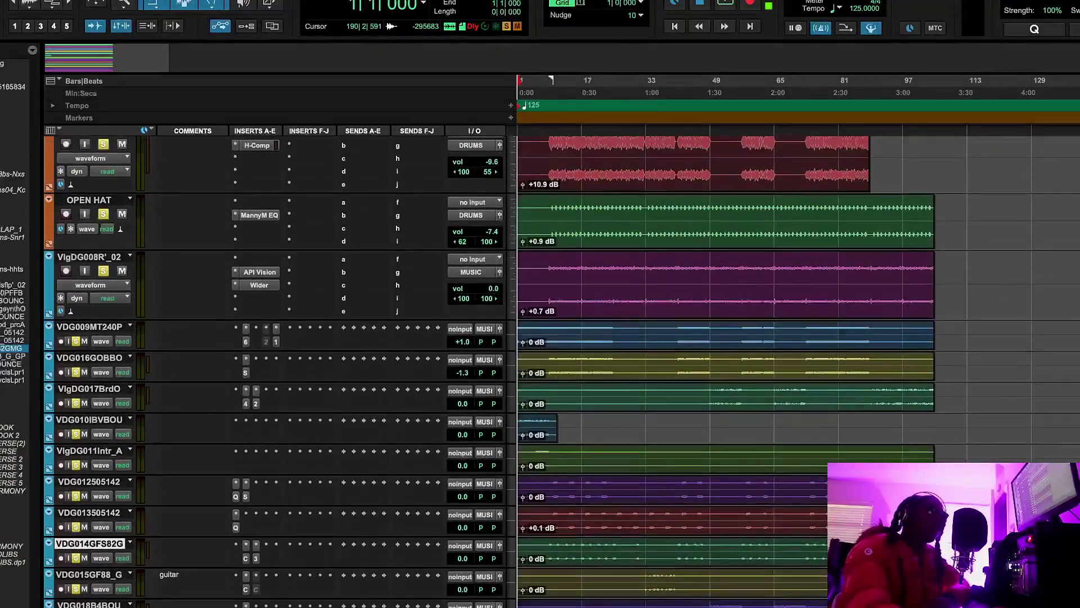
scroll(562, 371, down, 10)
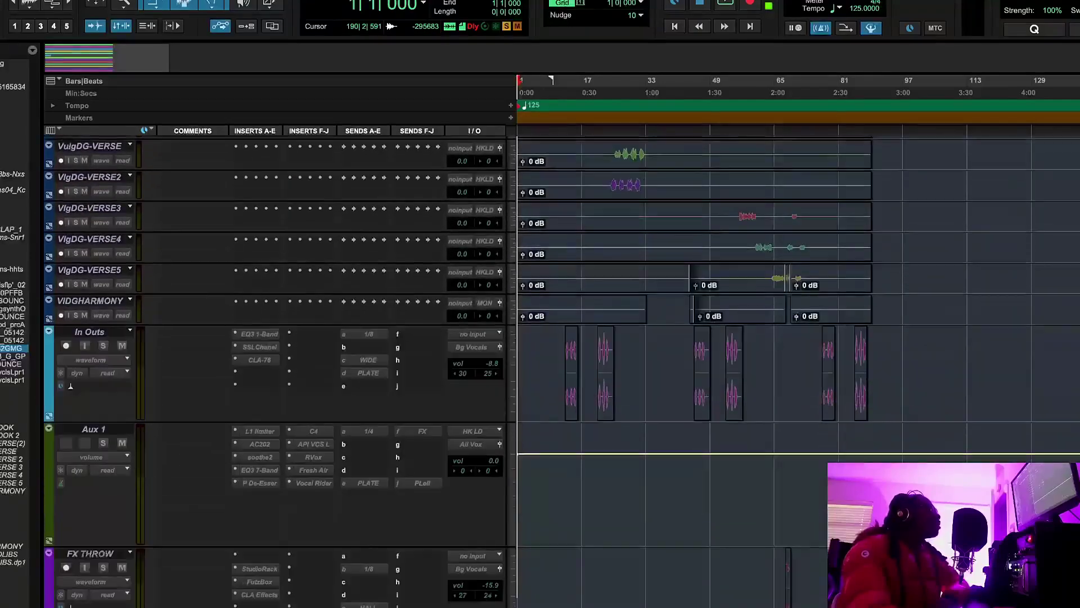
scroll(562, 371, up, 8)
scroll(562, 371, up, 4)
scroll(562, 371, down, 3)
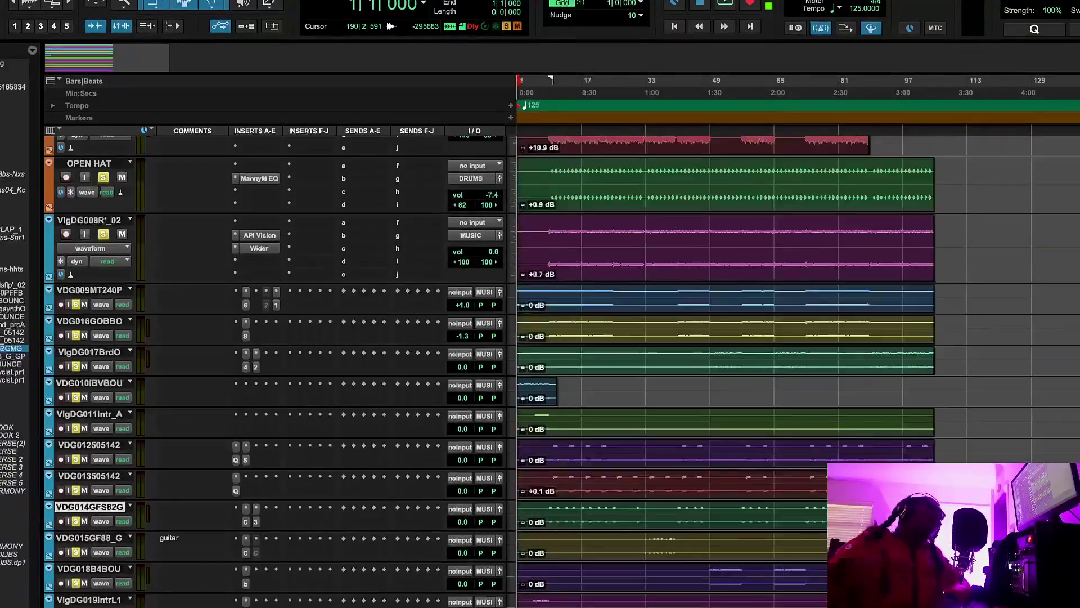